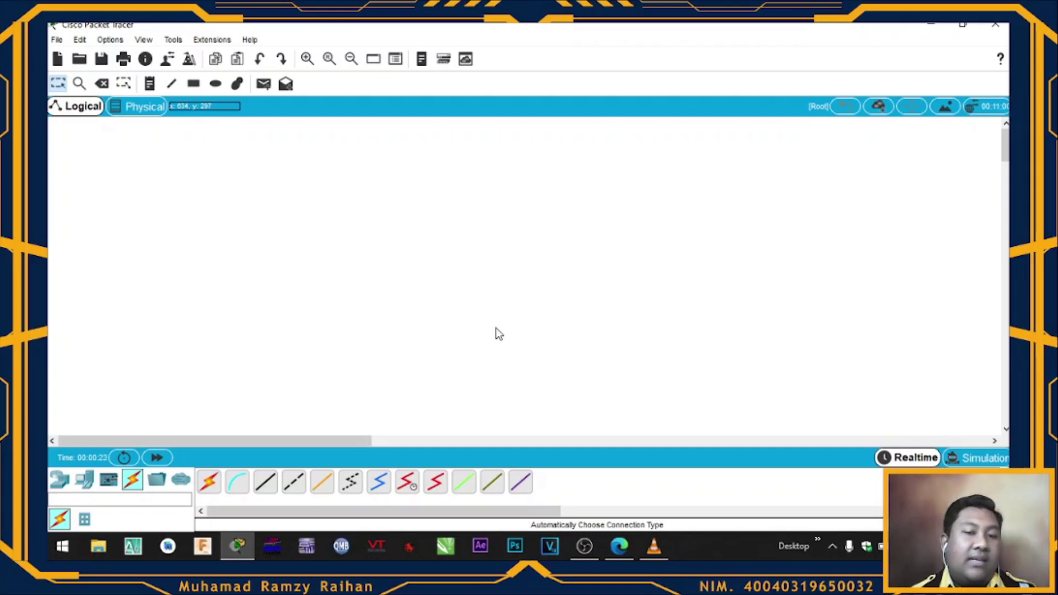
Place two 1841 routers side by side in the upper part of the logical workspace
left_click(59, 480)
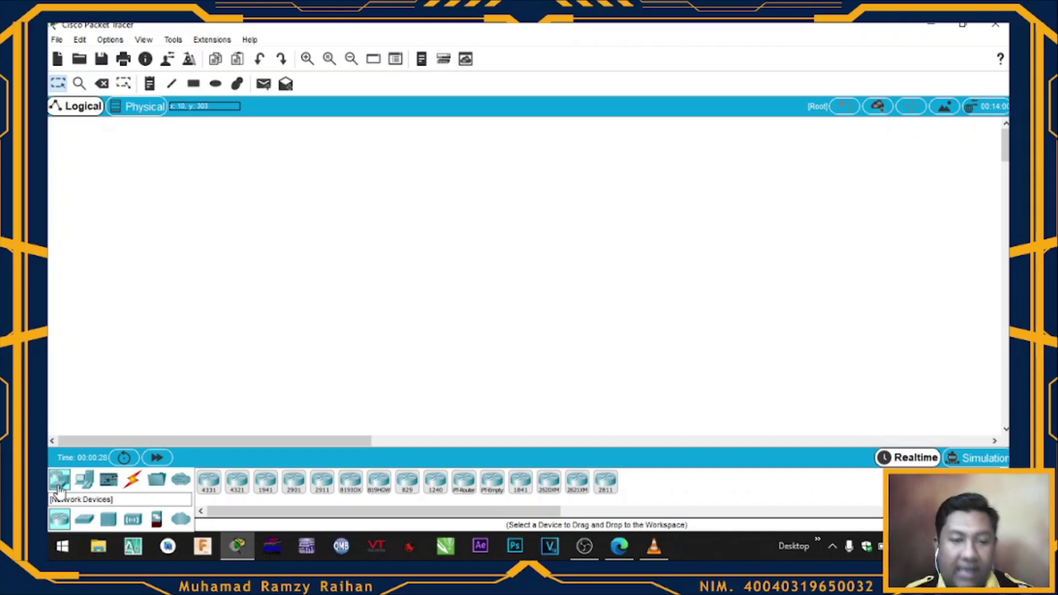
left_click(519, 490)
left_click(208, 173)
left_click(523, 483)
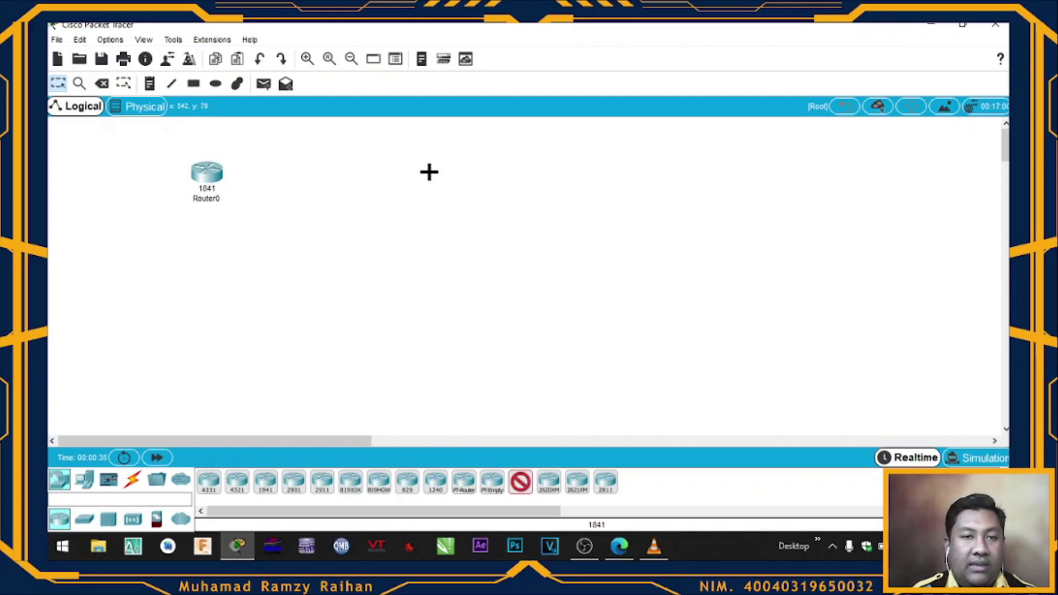
left_click(428, 170)
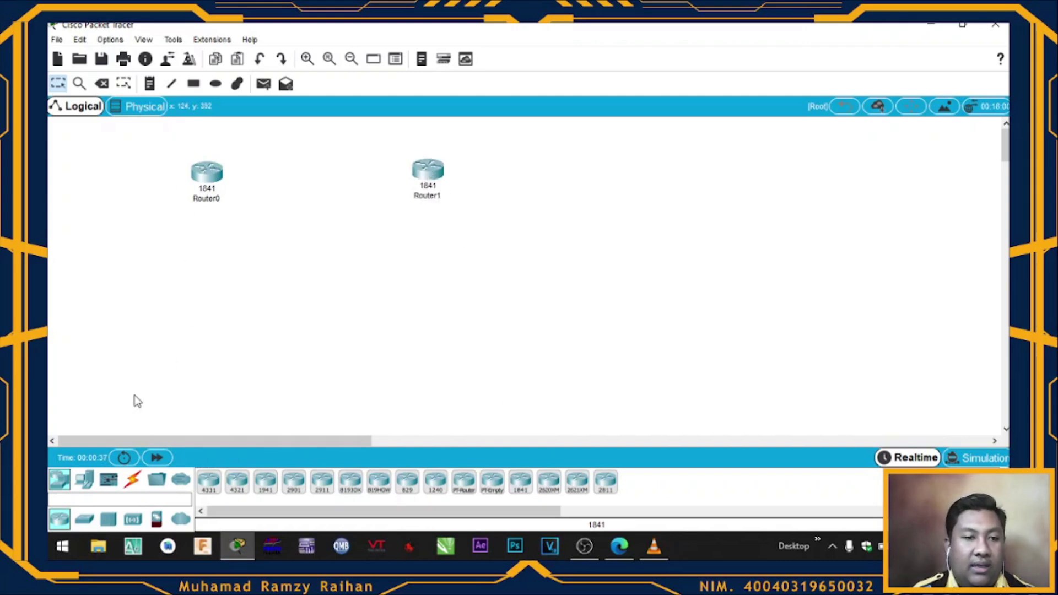
Place two PC end devices in the workspace, one below each 1841 router
left_click(84, 479)
left_click(208, 479)
left_click(141, 325)
left_click(218, 484)
left_click(480, 325)
Cable PC0 to Router0 and PC1 to Router1 using the automatically chosen connection type
left_click(132, 479)
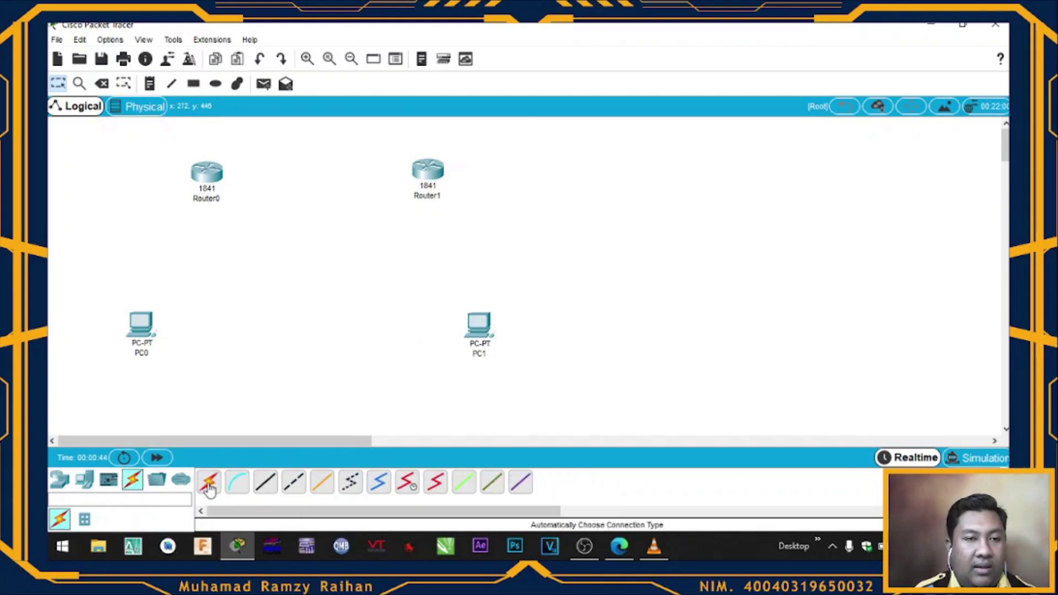
left_click(208, 485)
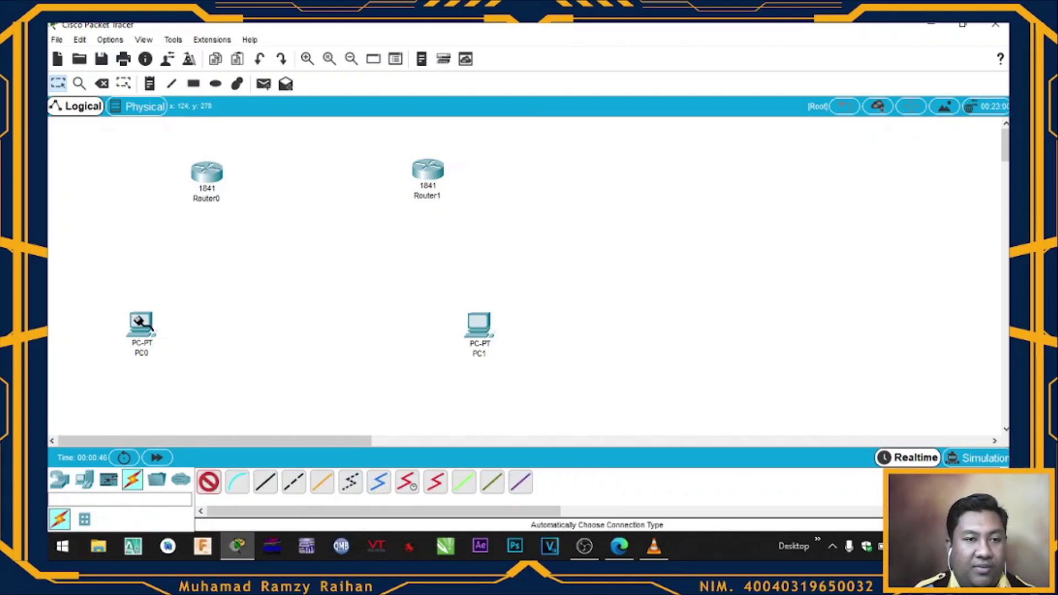
left_click(141, 324)
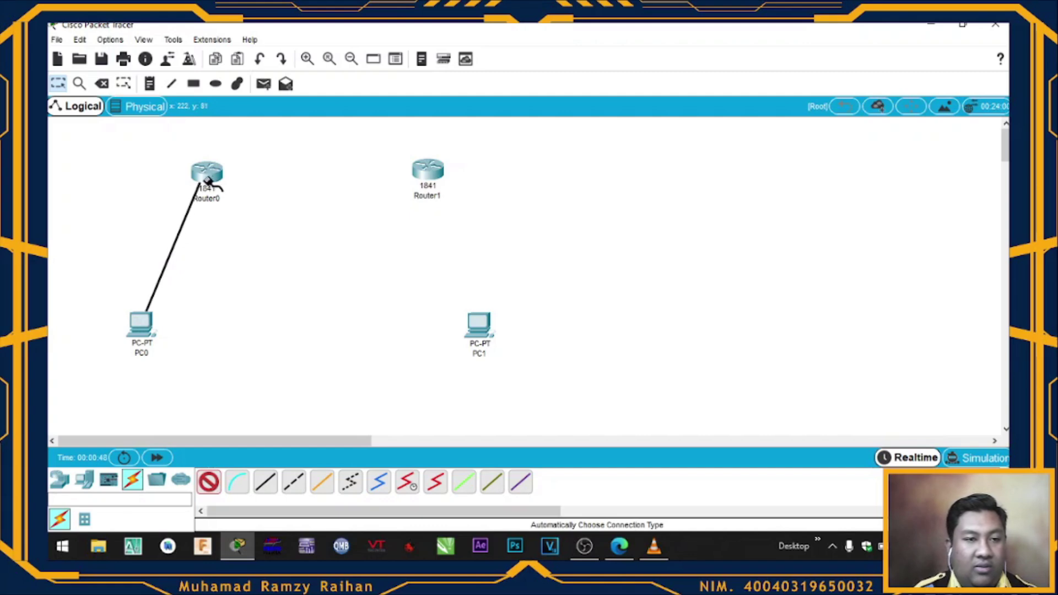
left_click(207, 177)
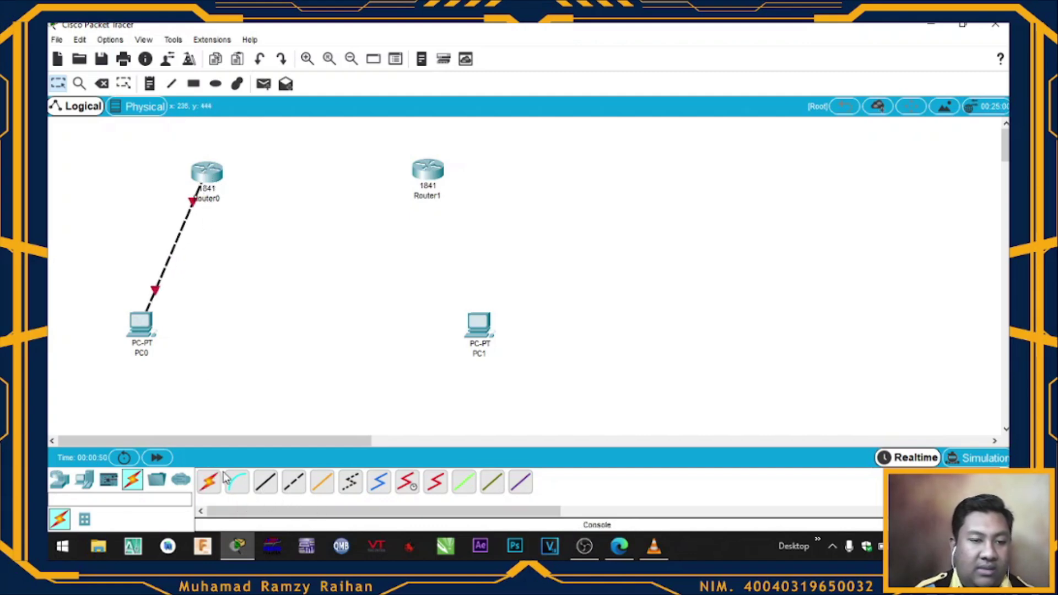
left_click(209, 481)
left_click(480, 322)
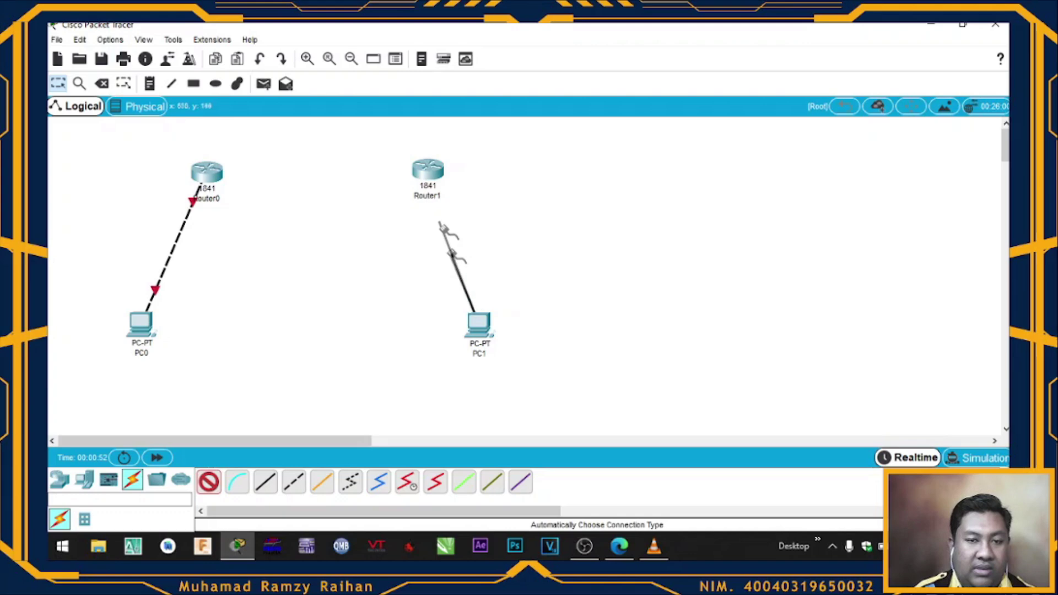
left_click(427, 173)
Cable Router0 to Router1 using the automatically chosen connection type
left_click(208, 481)
left_click(232, 175)
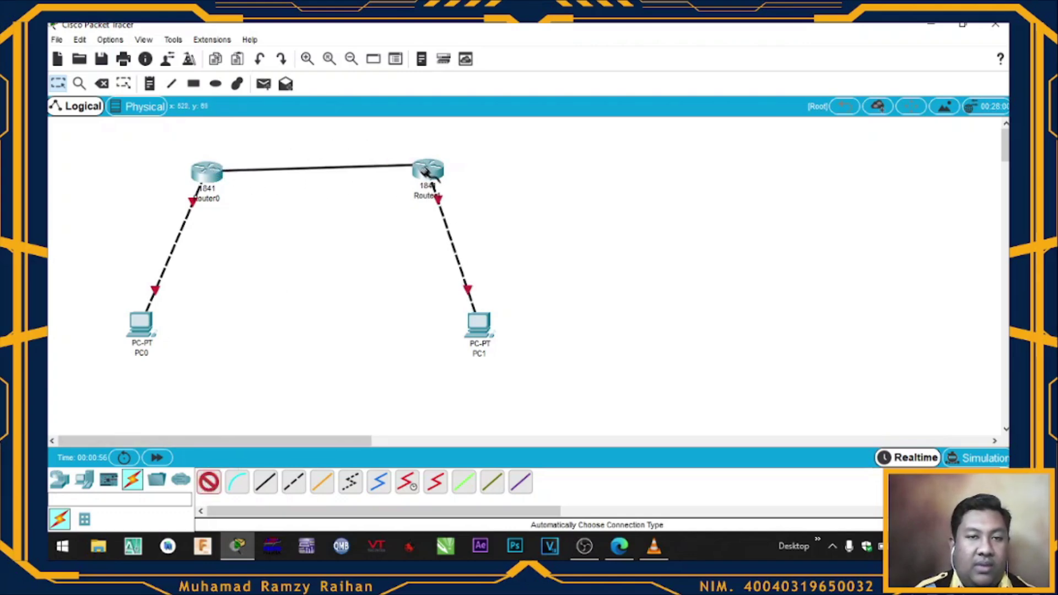
left_click(428, 171)
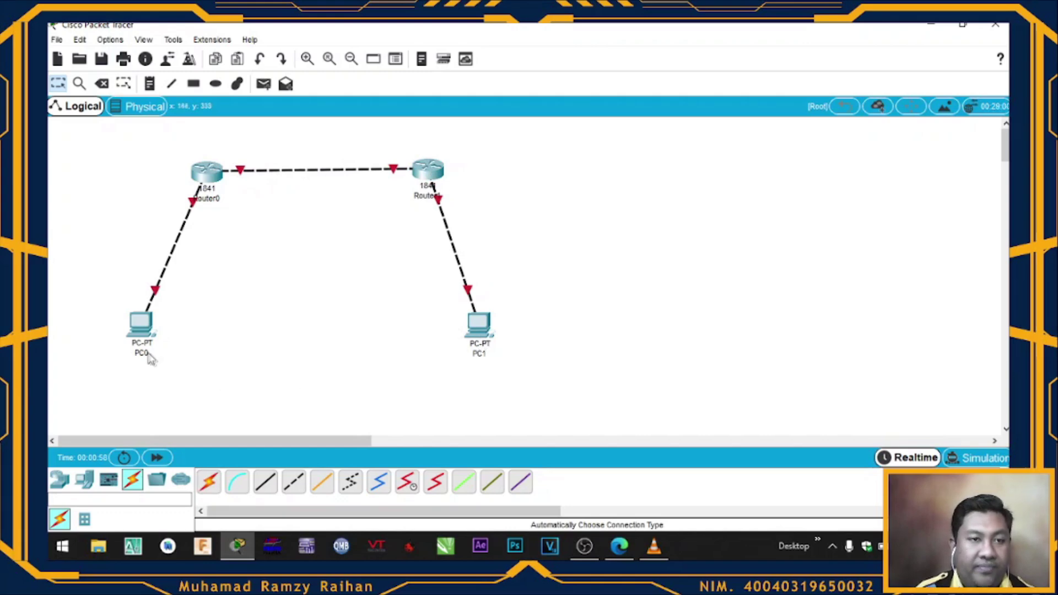
Nudge PC0, Router1 and PC1 slightly to tidy the topology layout
left_click_drag(147, 329, 150, 329)
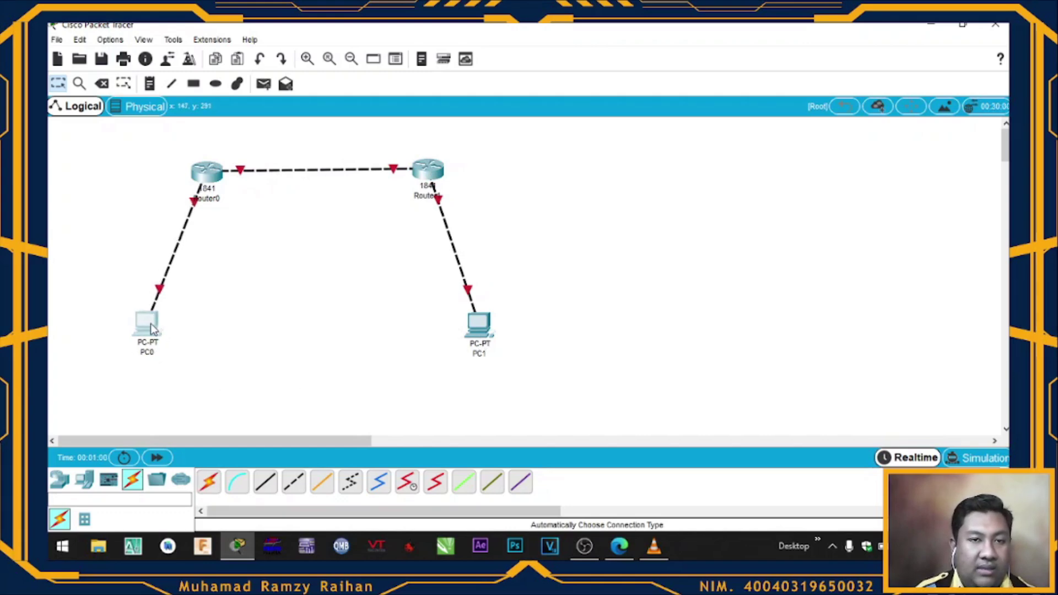
left_click(437, 171)
left_click_drag(436, 171, 435, 169)
left_click_drag(467, 328, 473, 329)
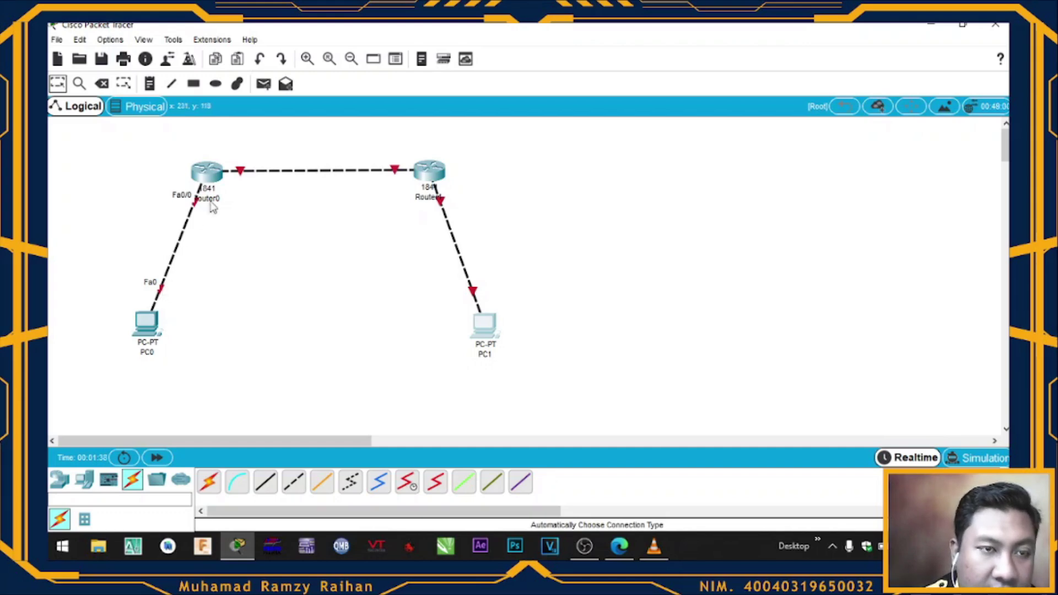
Inspect the port labels on the router-to-router link and on the links to the PCs
mouse_move(243, 175)
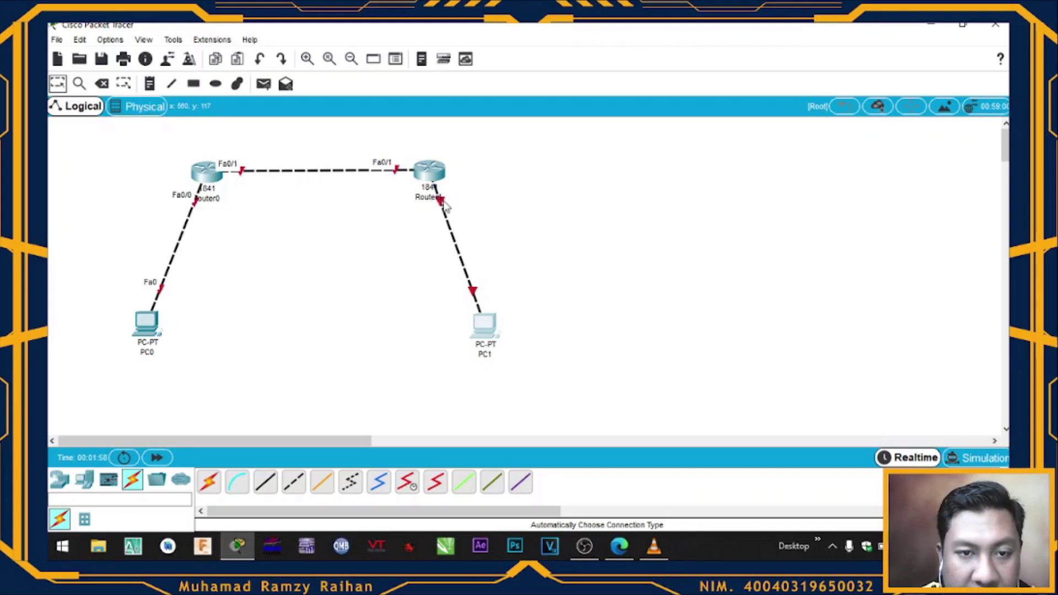
mouse_move(445, 207)
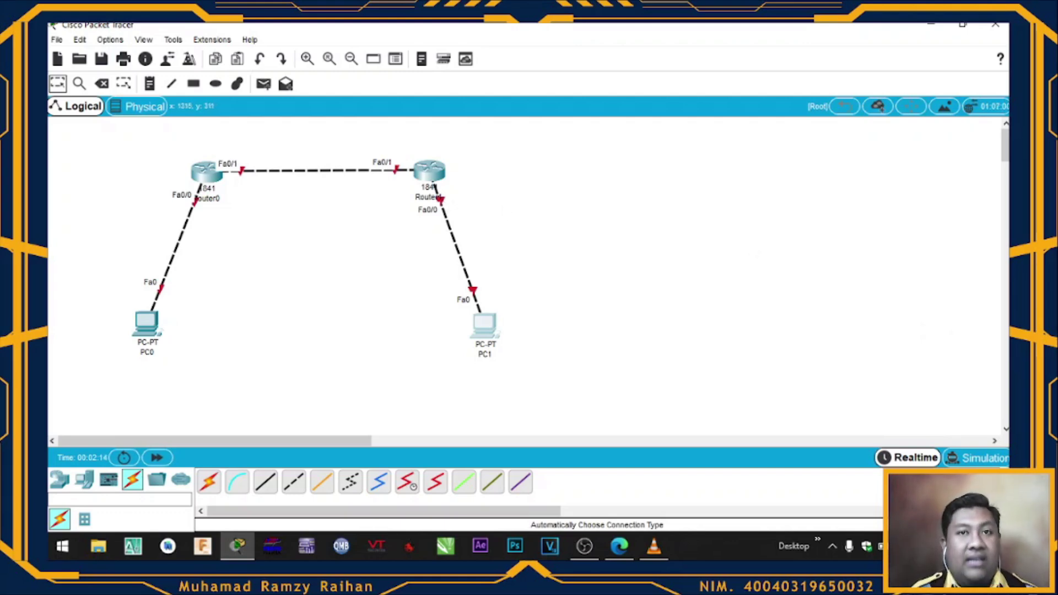
key("alt+Tab")
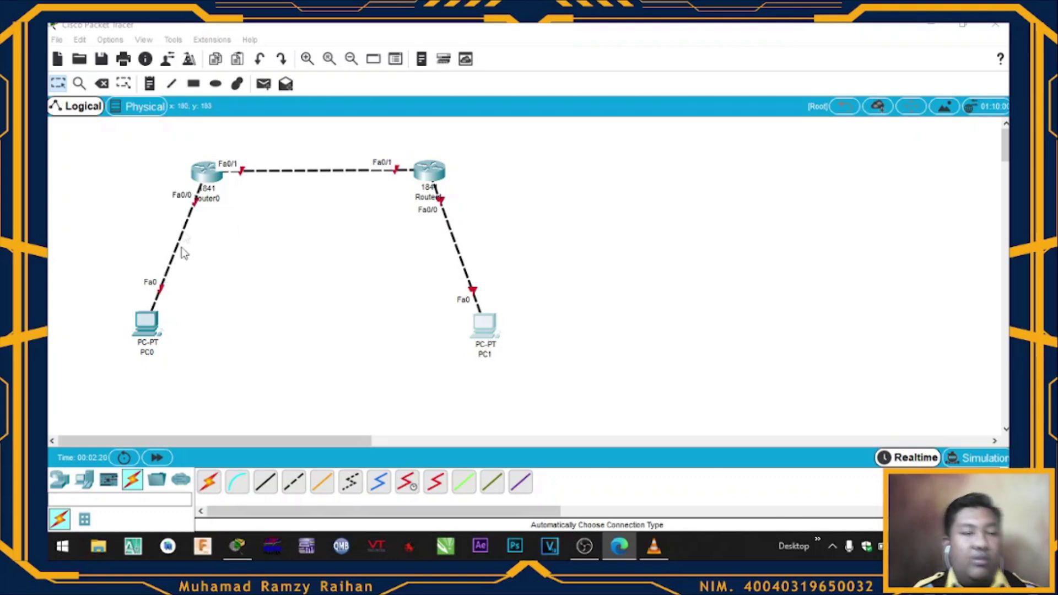
Add a text note reading "192.168.1.10 / 24" below PC0
left_click(149, 84)
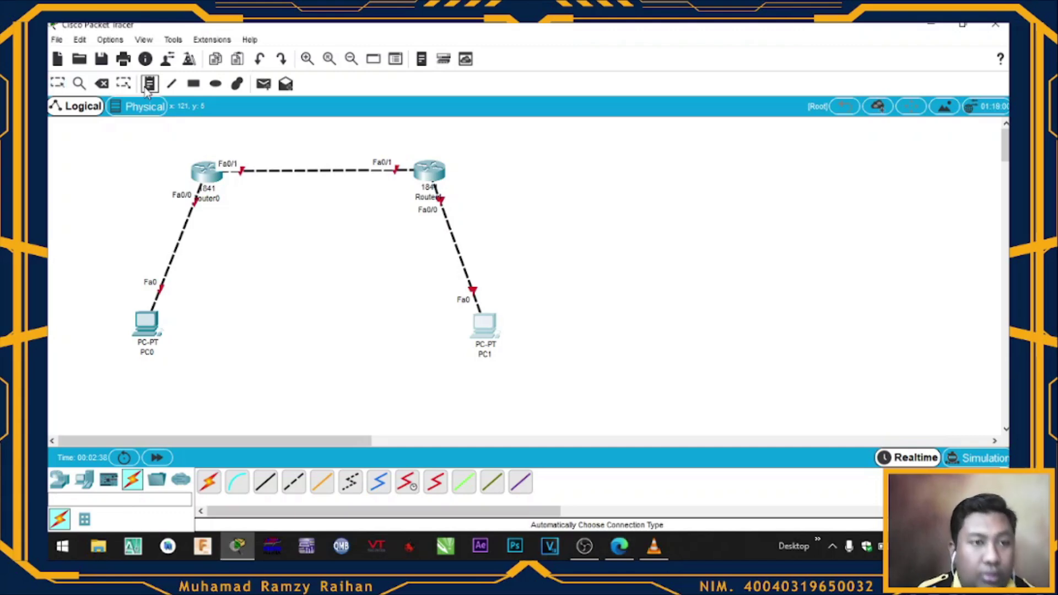
left_click(113, 368)
type("192.168.1.10")
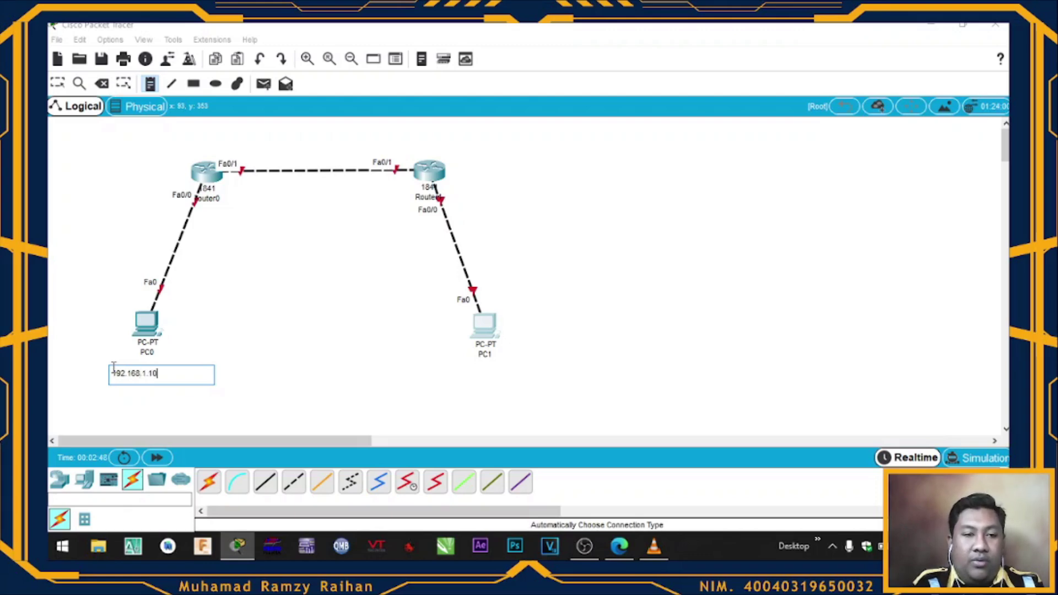
type(" /")
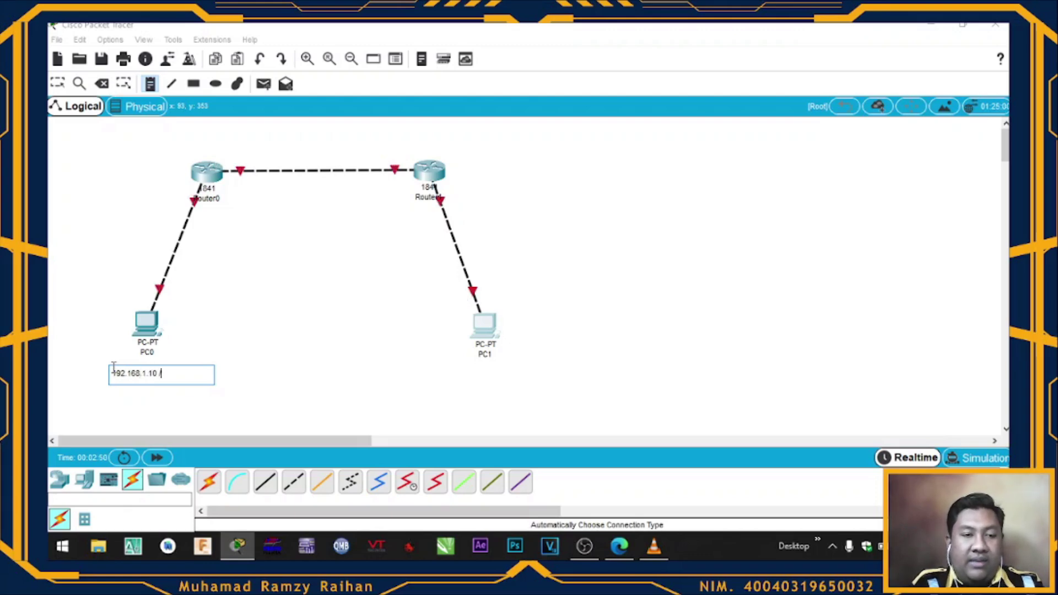
type(" 24")
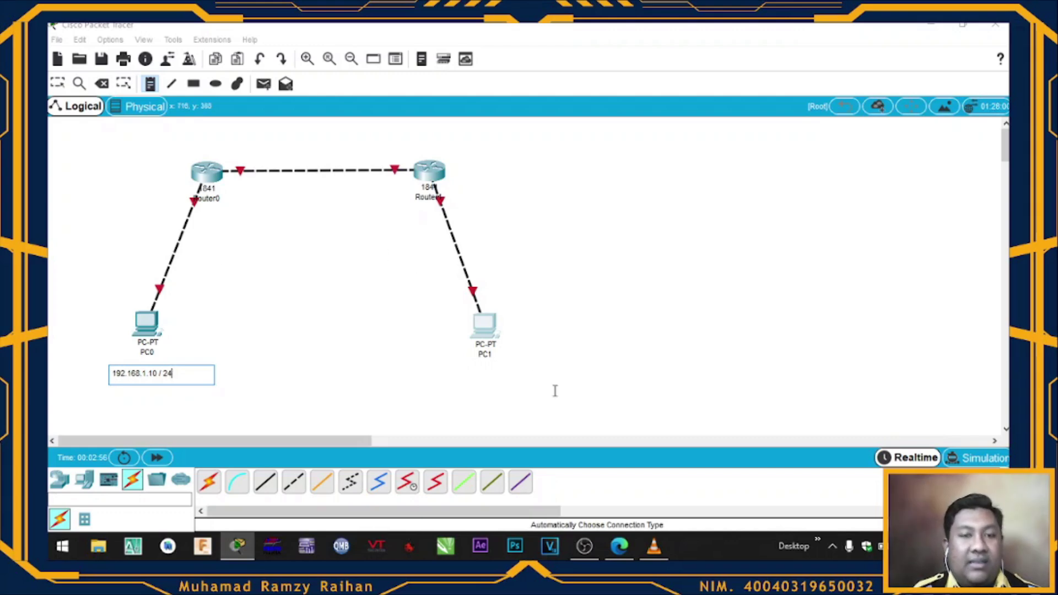
Add a text note reading "192.168.2.10 / 24" below PC1
left_click(446, 371)
type("192")
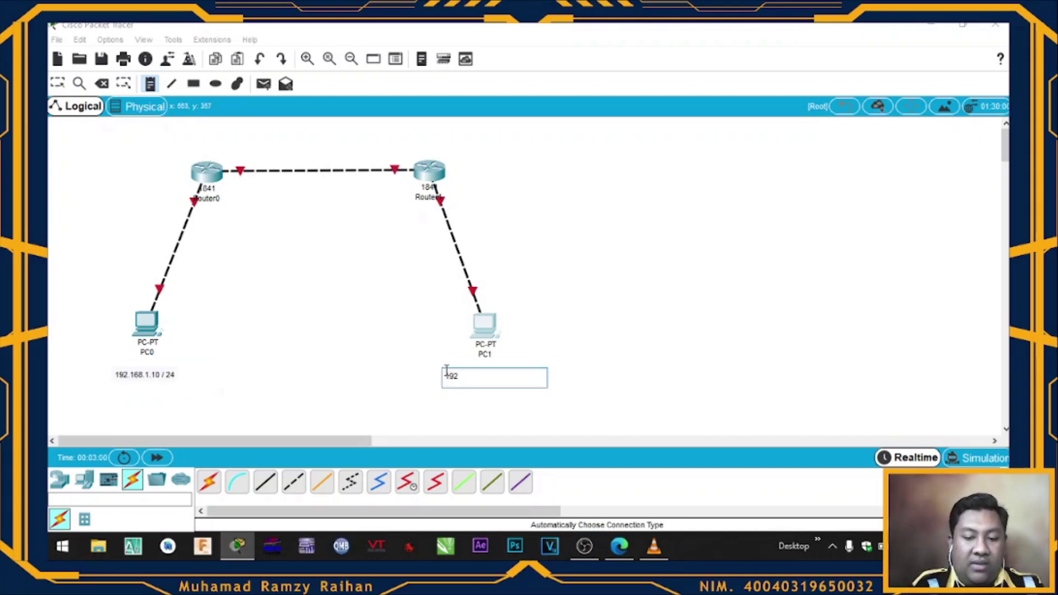
type(".1")
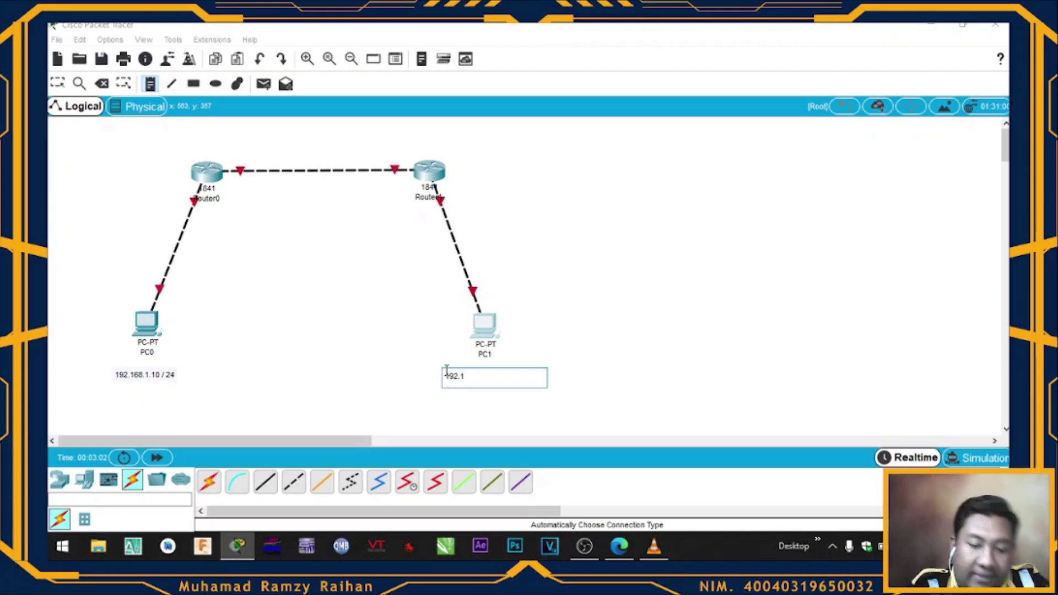
type("68")
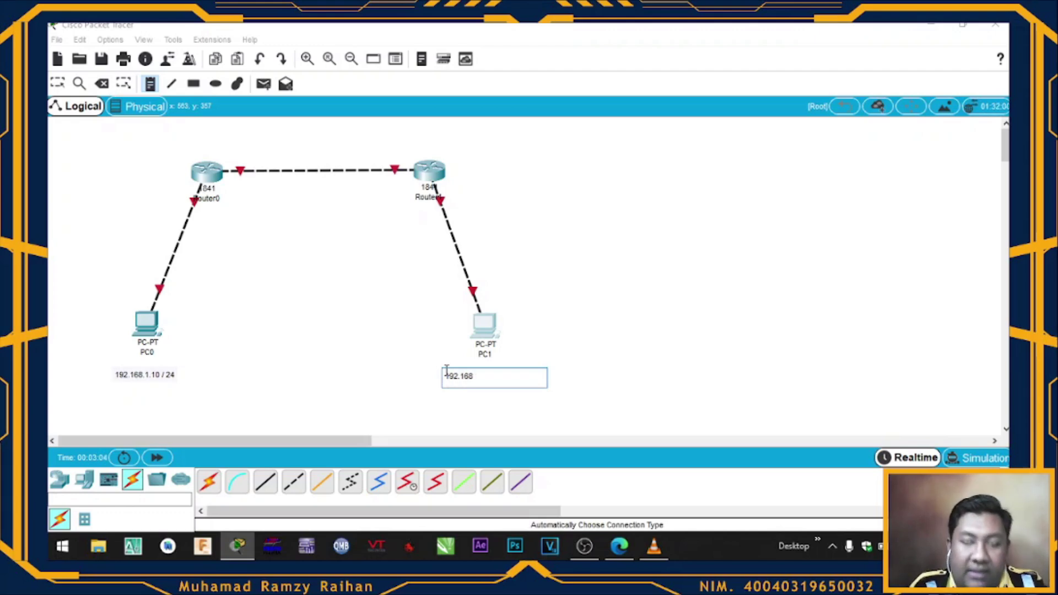
type(".2.10")
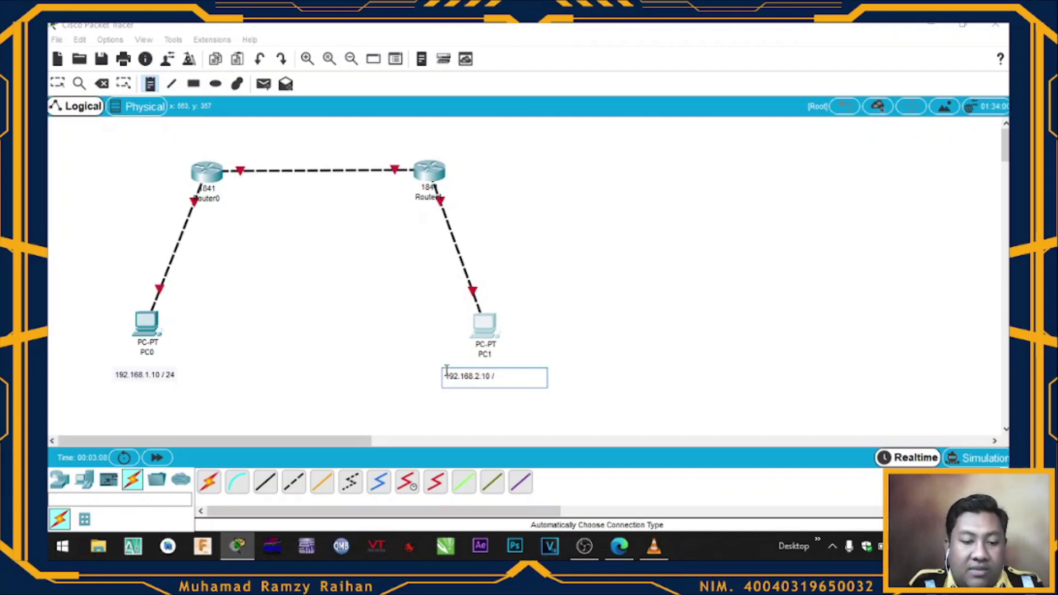
type(" / 24")
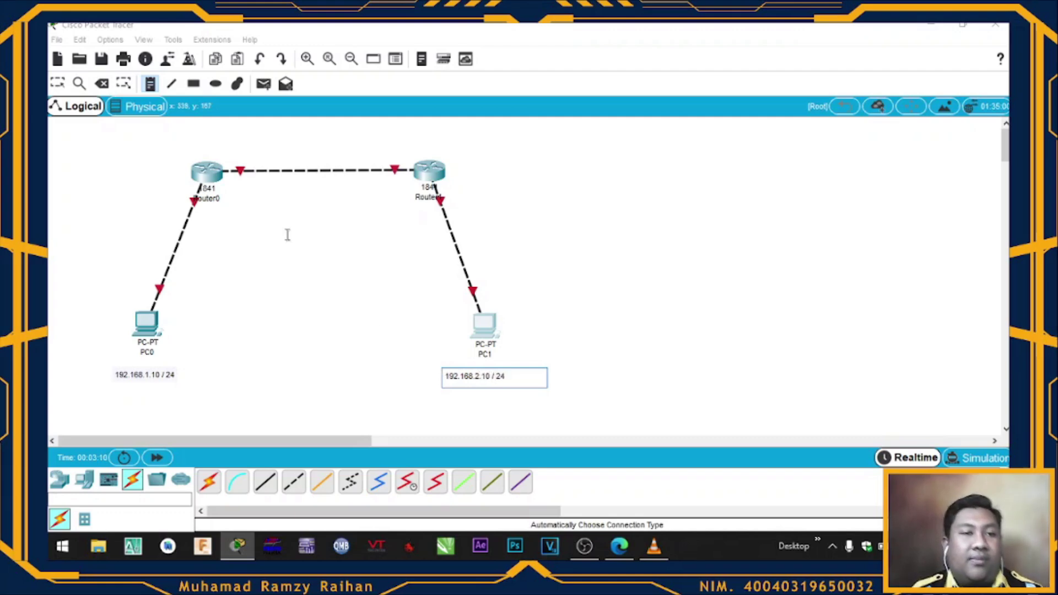
left_click(154, 142)
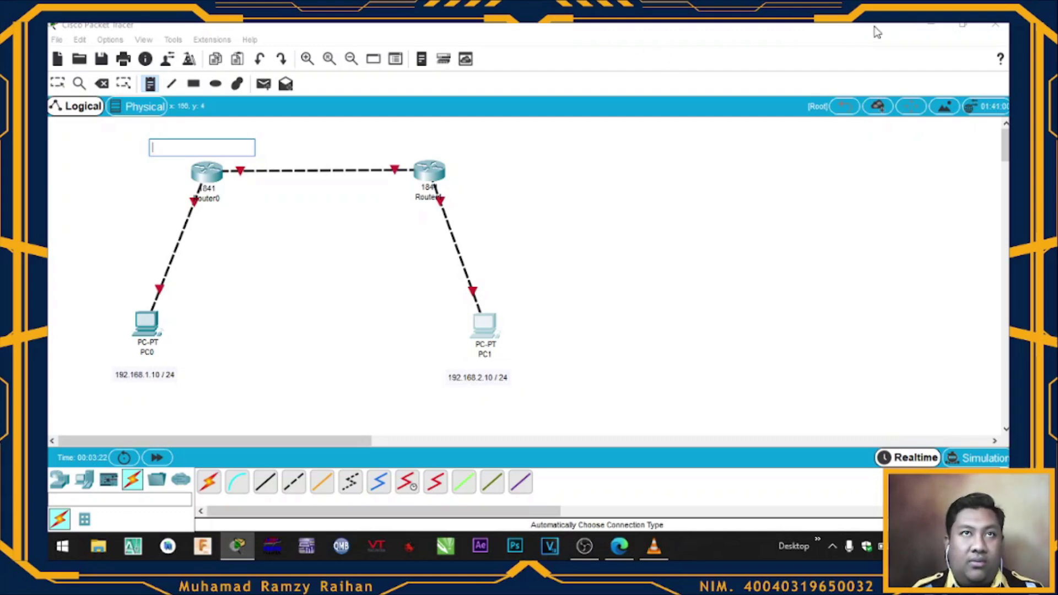
left_click(723, 27)
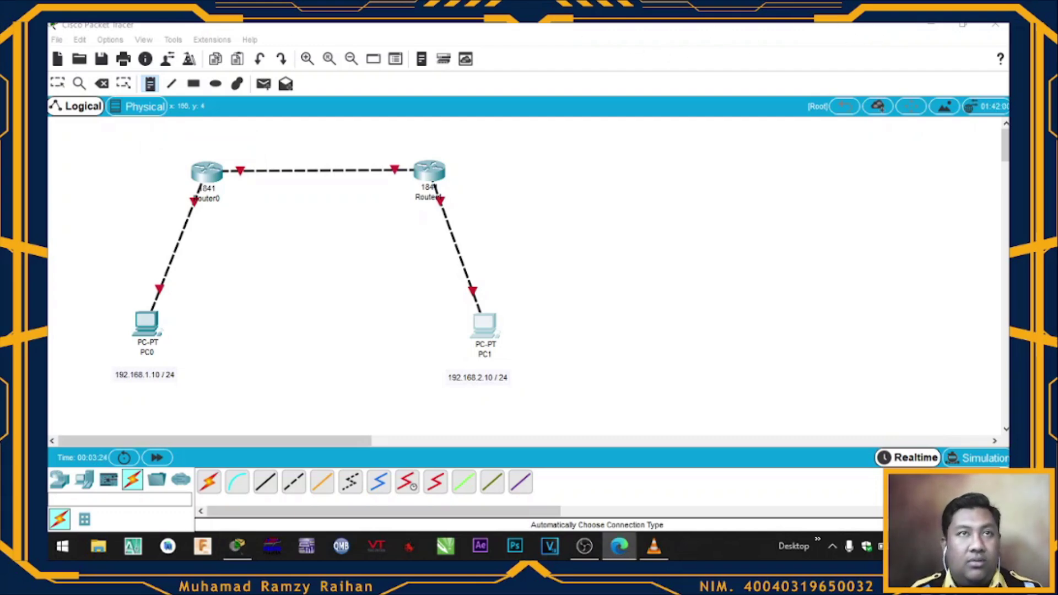
left_click(368, 173)
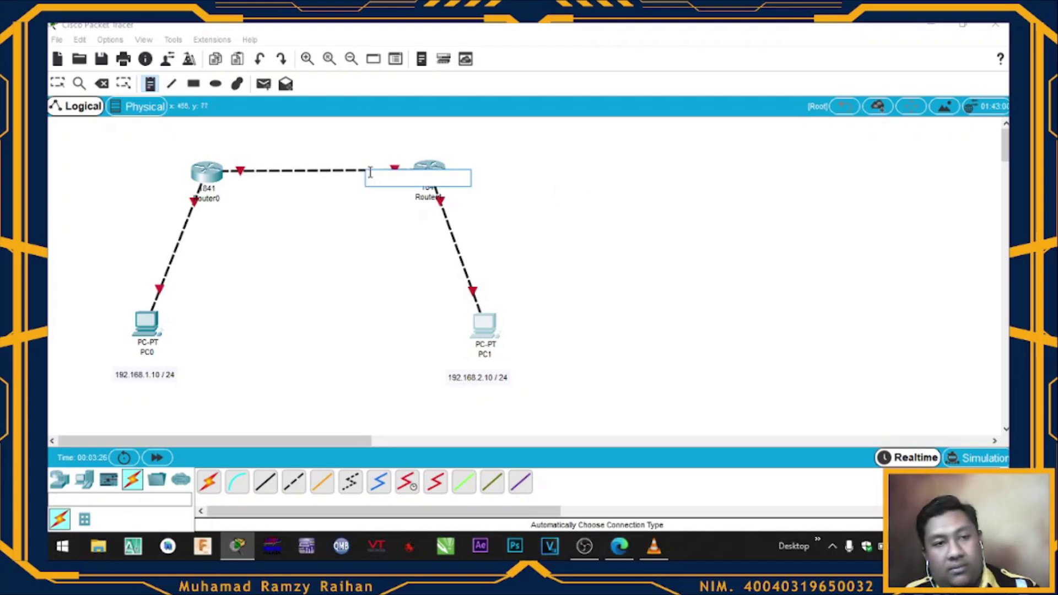
Add a text note reading "172.16.10.1 / 30" above Router0
left_click(150, 144)
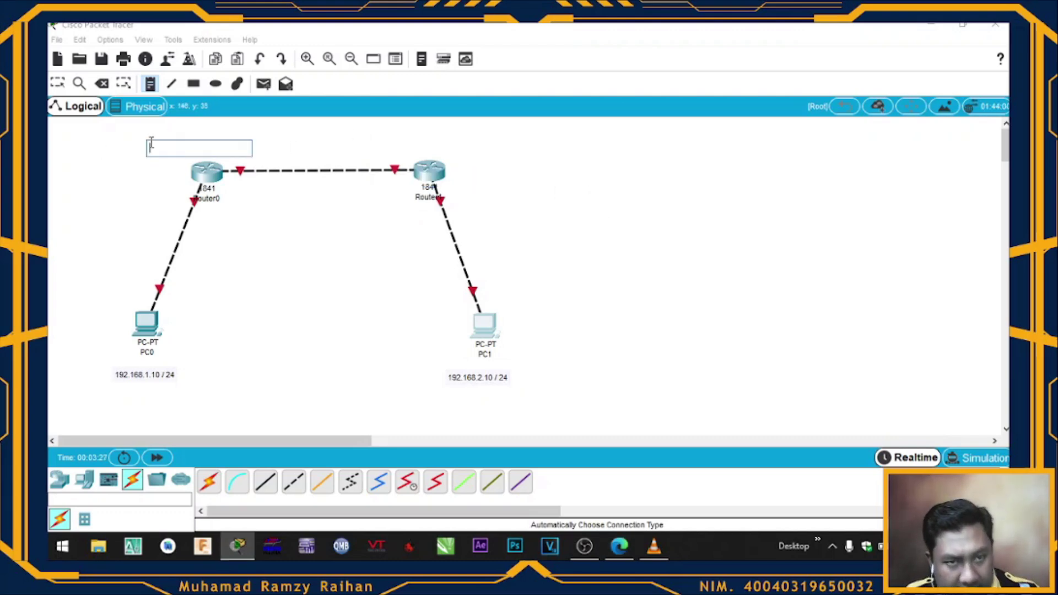
type("172")
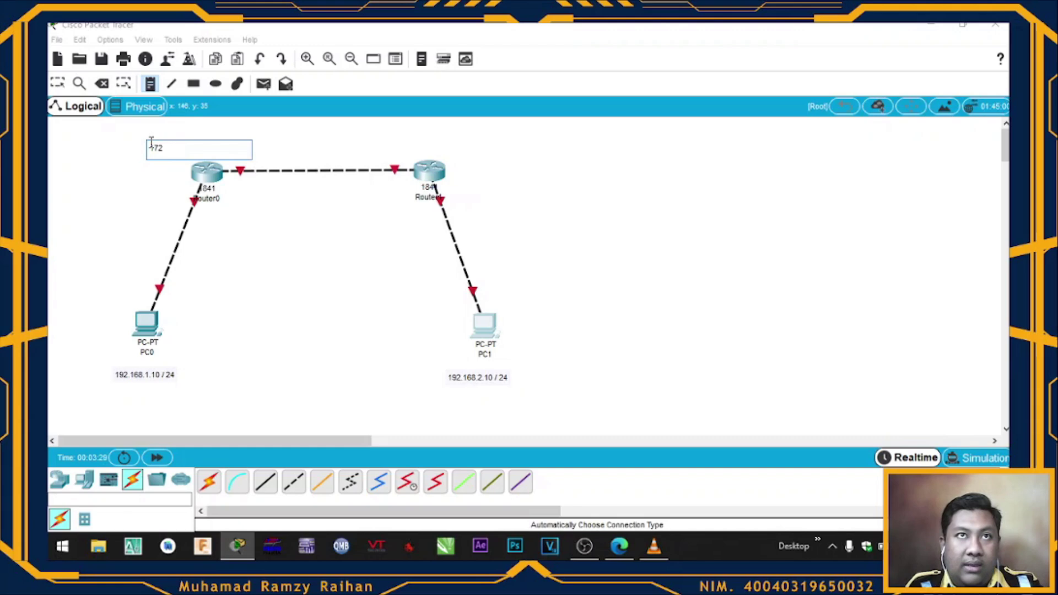
type(".16.")
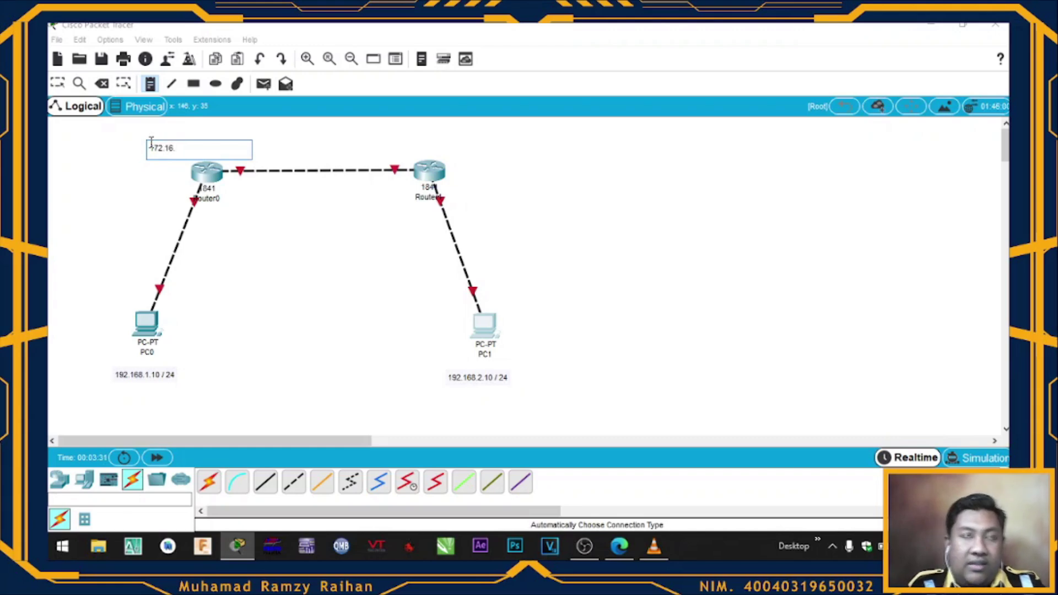
type("10.1")
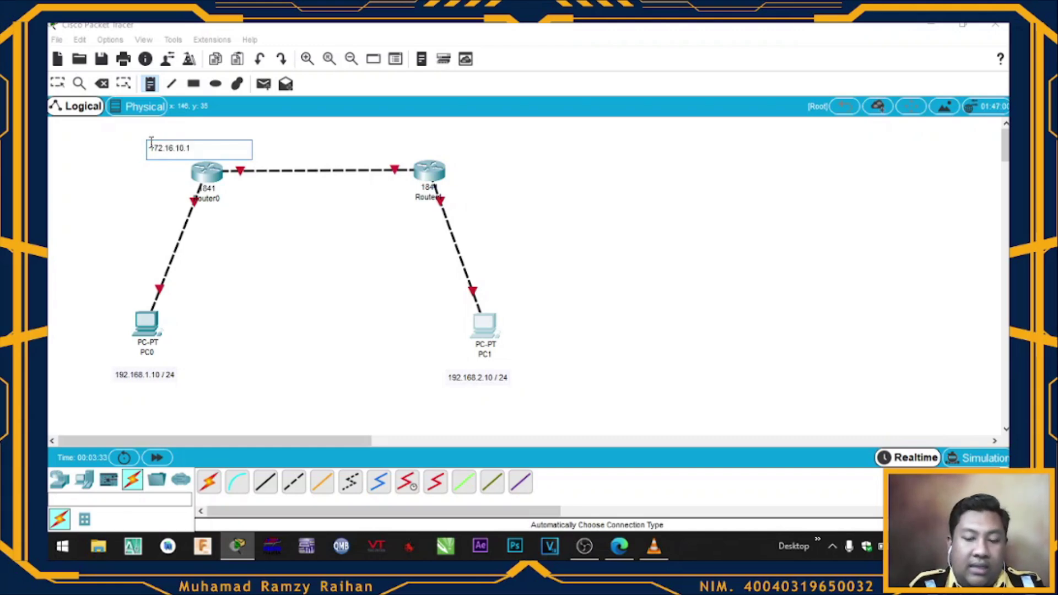
type(" / 30")
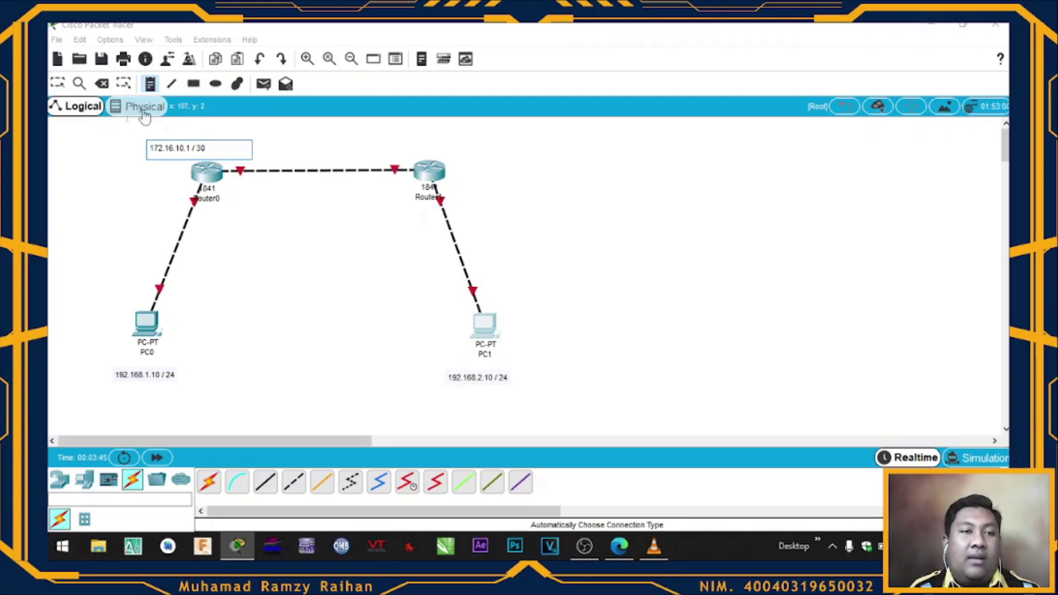
Add a text note reading "172.16.10.2 / 30" above Router1
left_click(385, 146)
type("17")
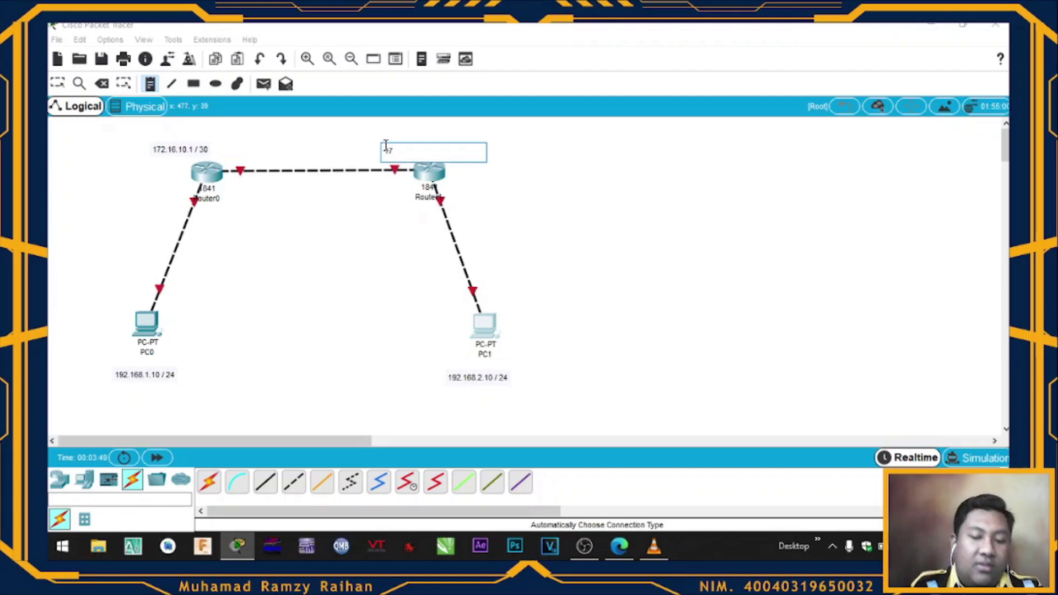
type("2.16.")
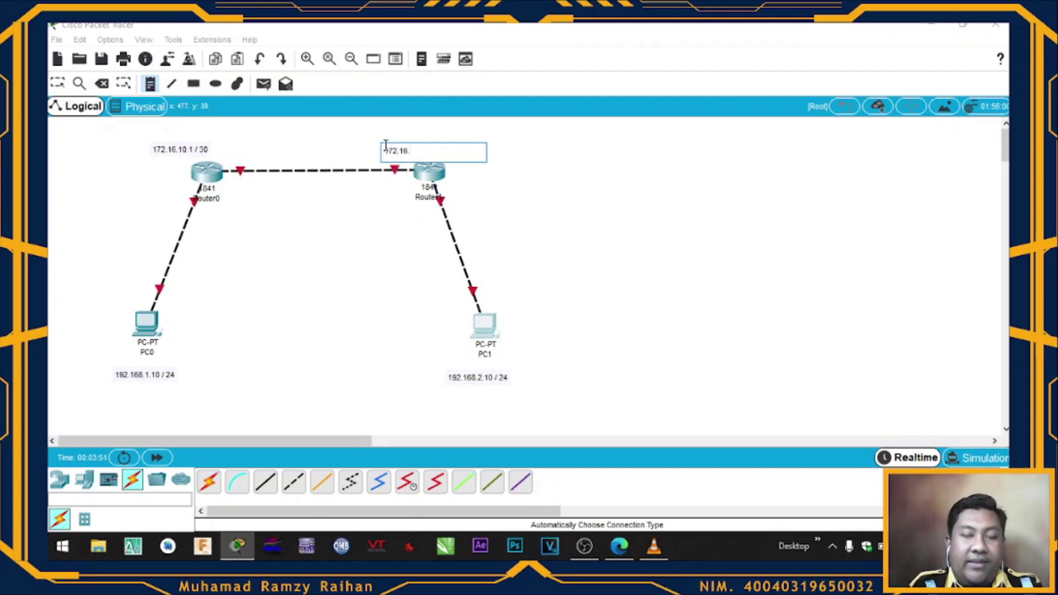
type("10.2")
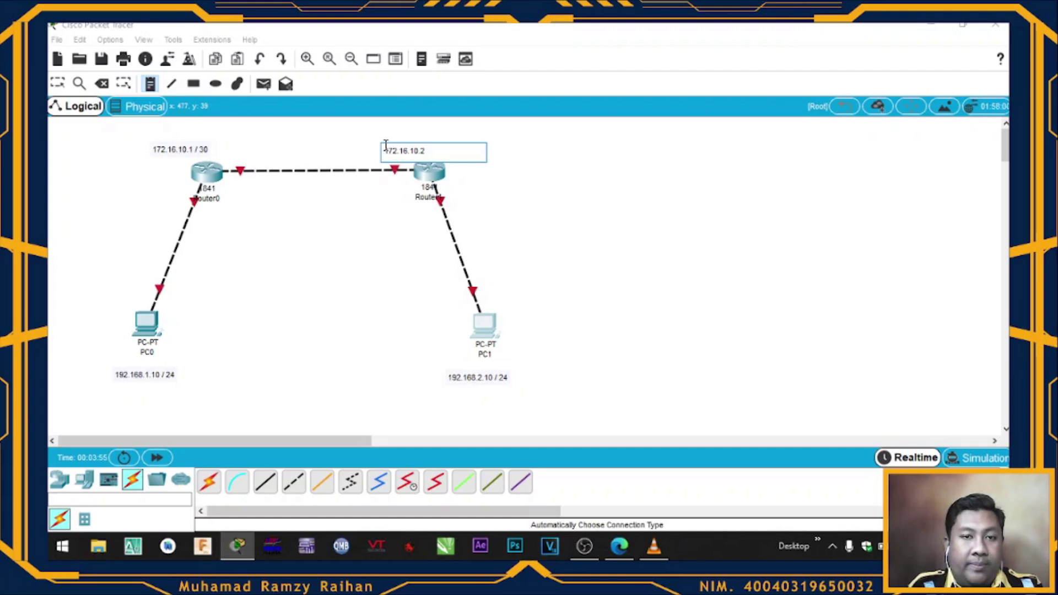
type(" /")
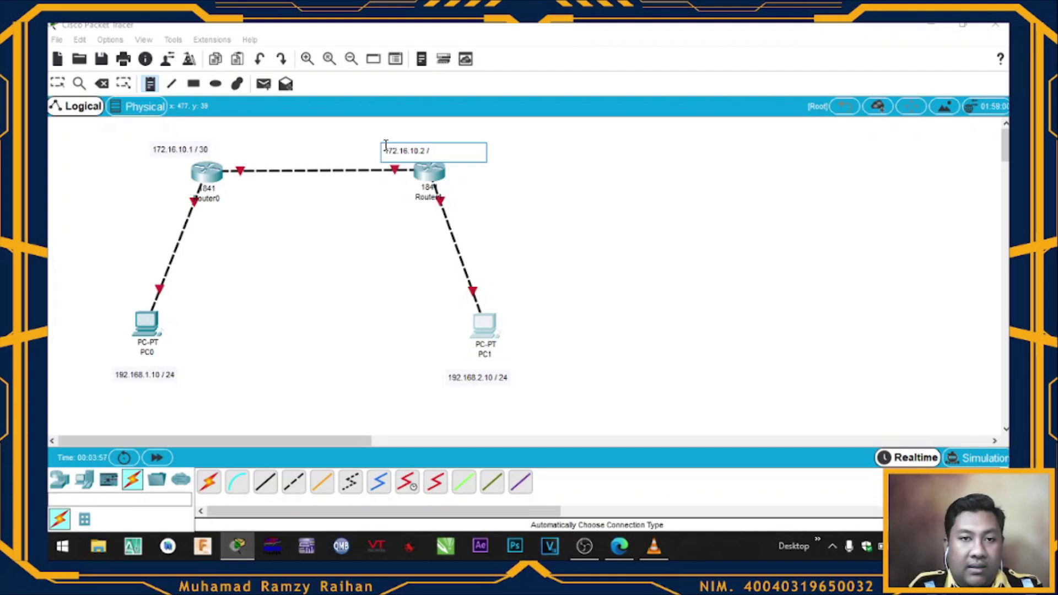
type("30")
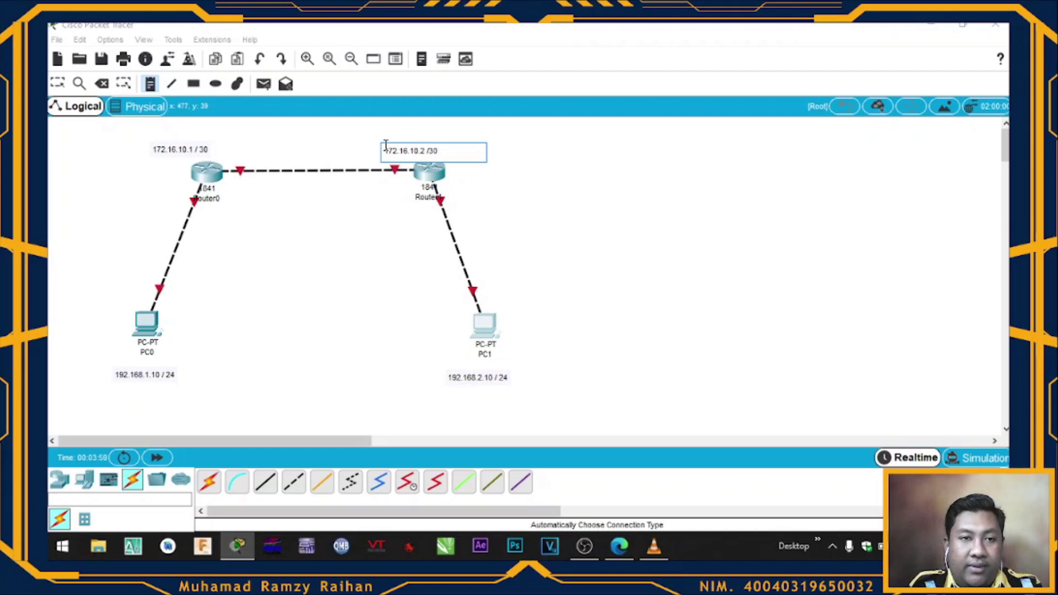
key("Left")
key("Left")
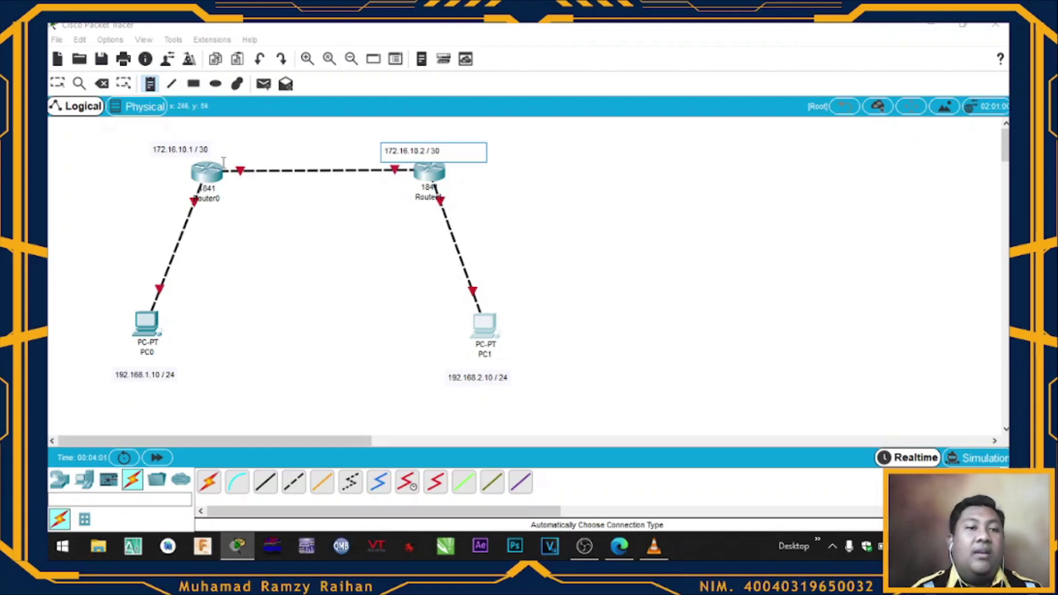
Add a text note reading "192.168.1.20 / 24" beside the link between Router0 and PC0
left_click(67, 227)
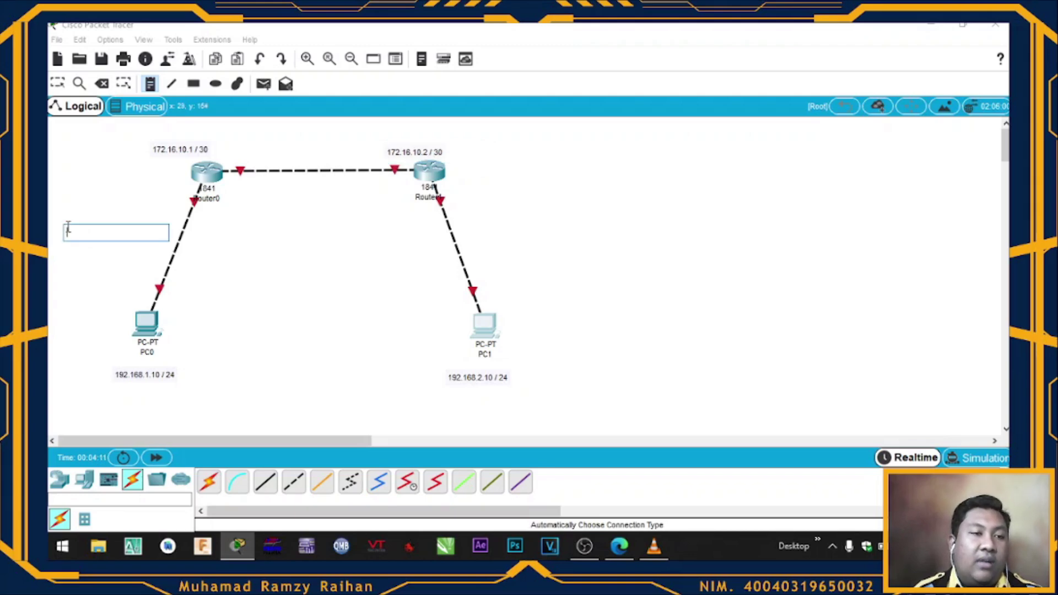
type("192")
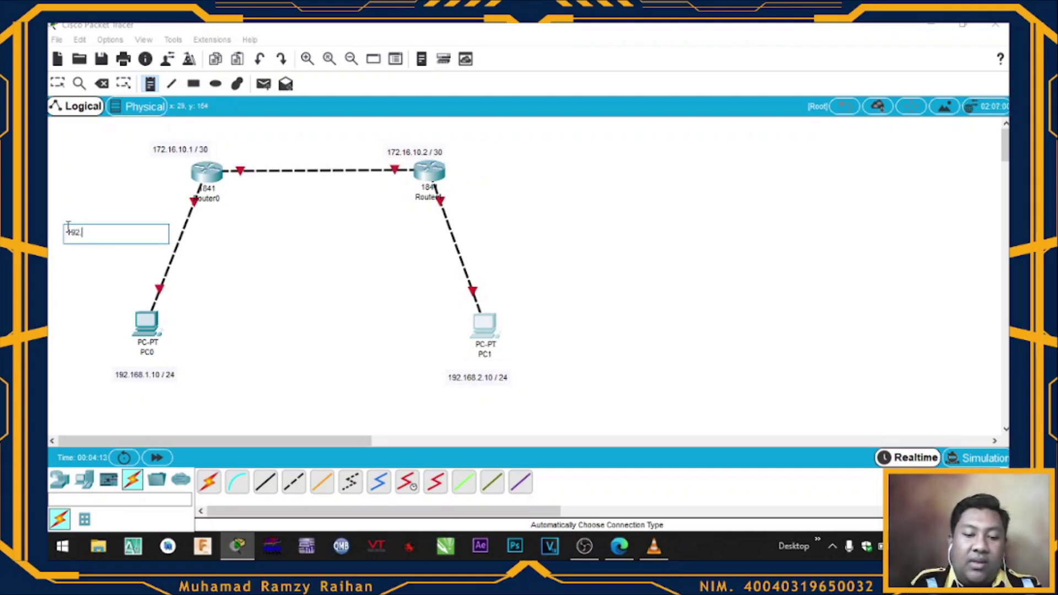
type(".168")
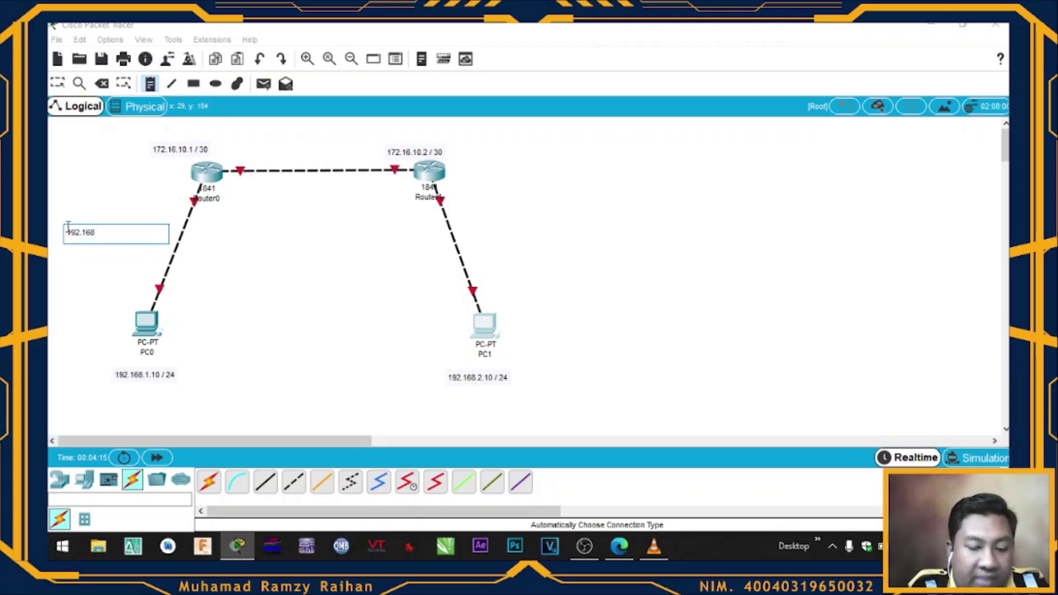
type(".1.20")
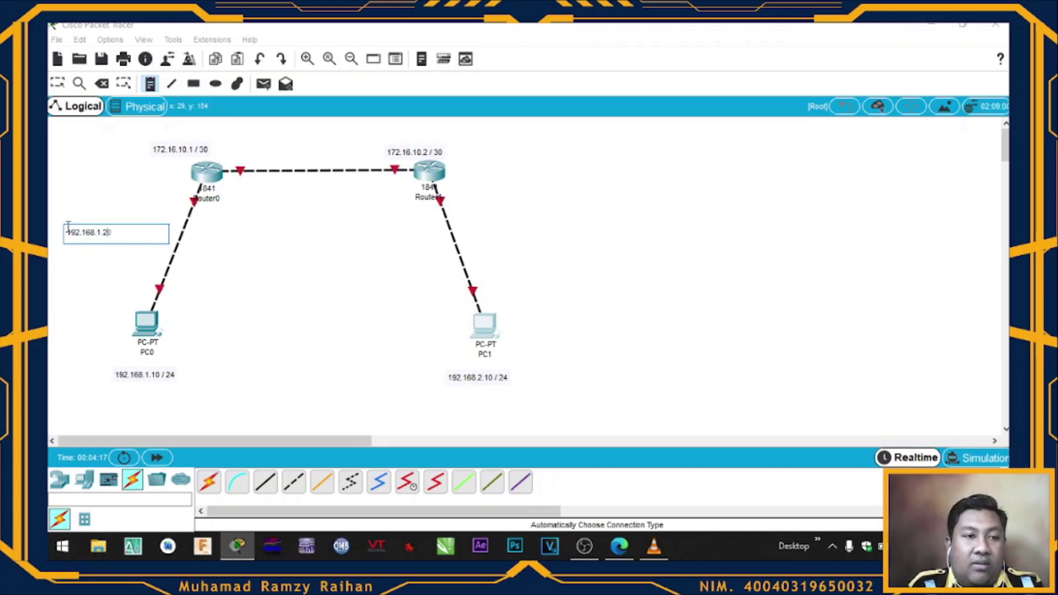
type(" / 24")
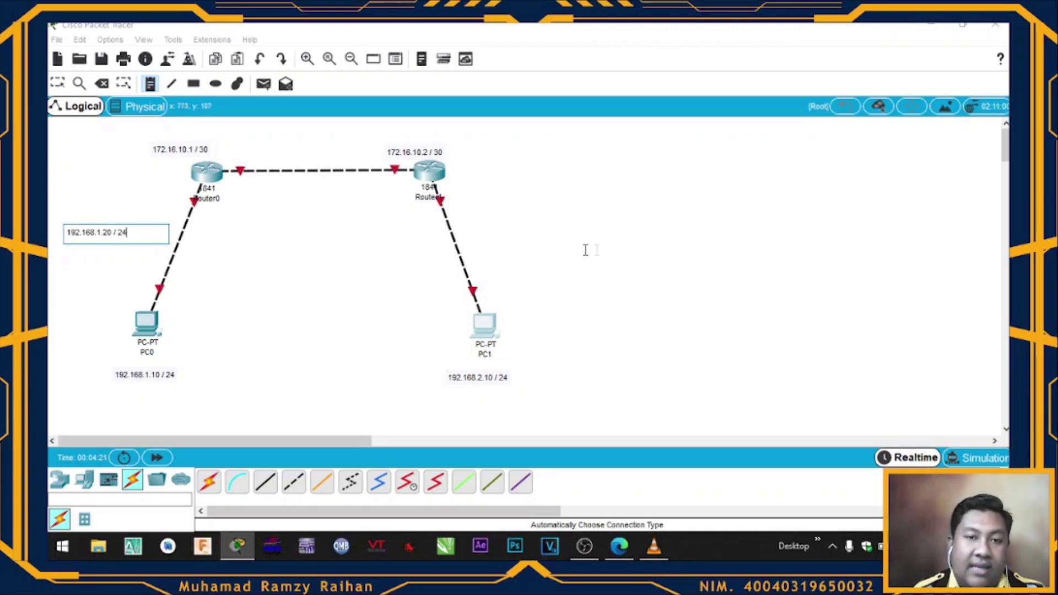
Add a text note reading "192.168.2.20 / 24" beside the link between Router1 and PC1, and return to selection mode
left_click(464, 228)
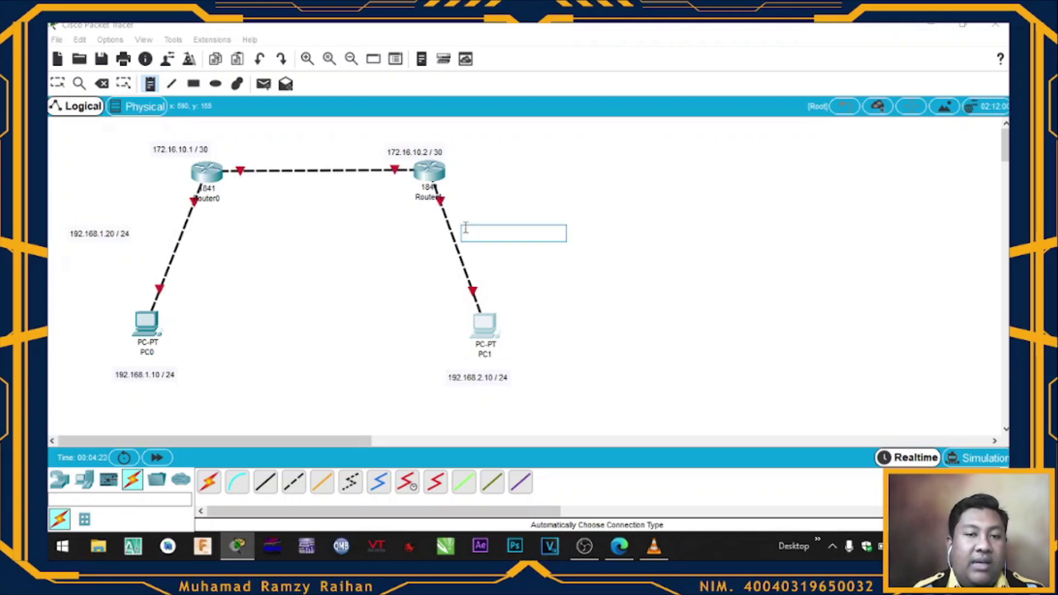
type("192.168")
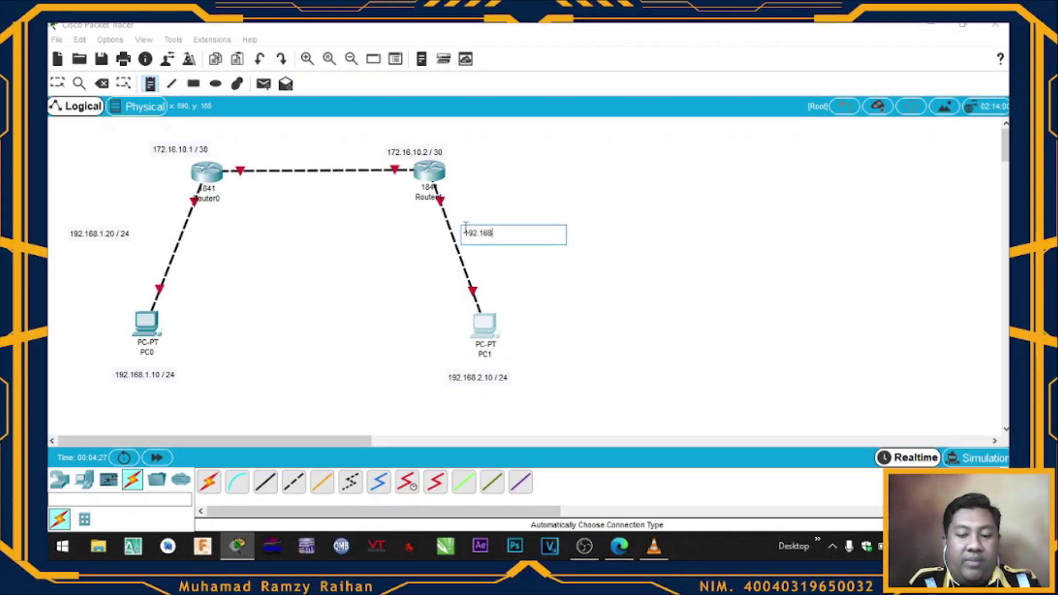
type(".2.2")
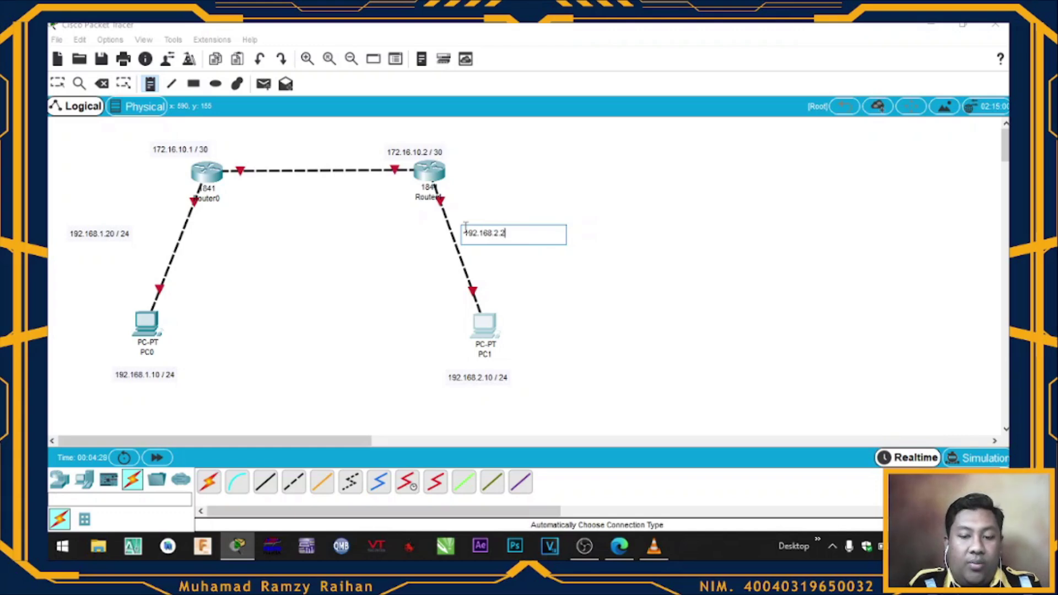
type("0 /")
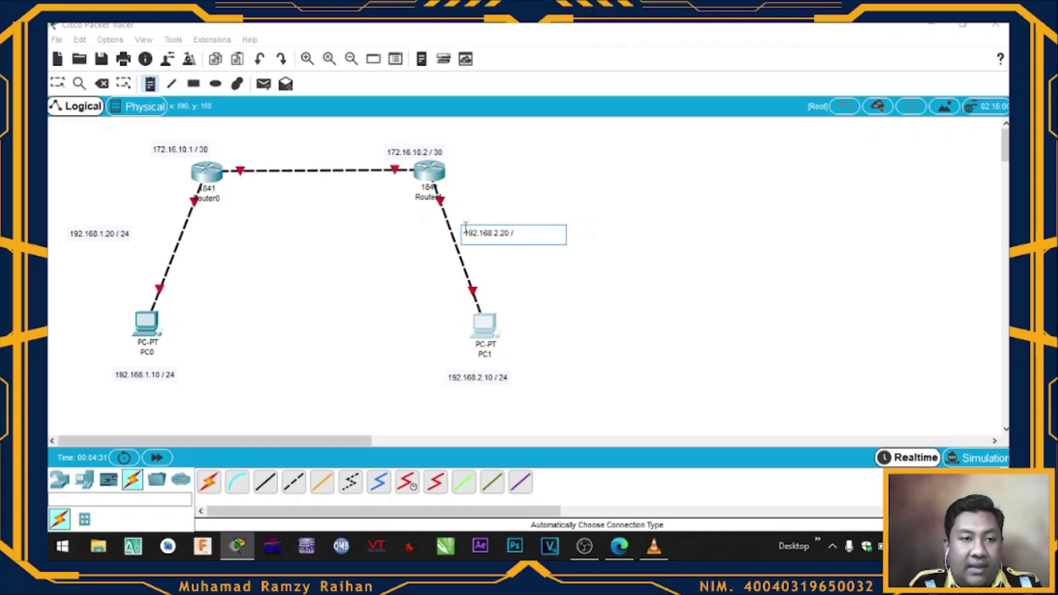
type(" 24")
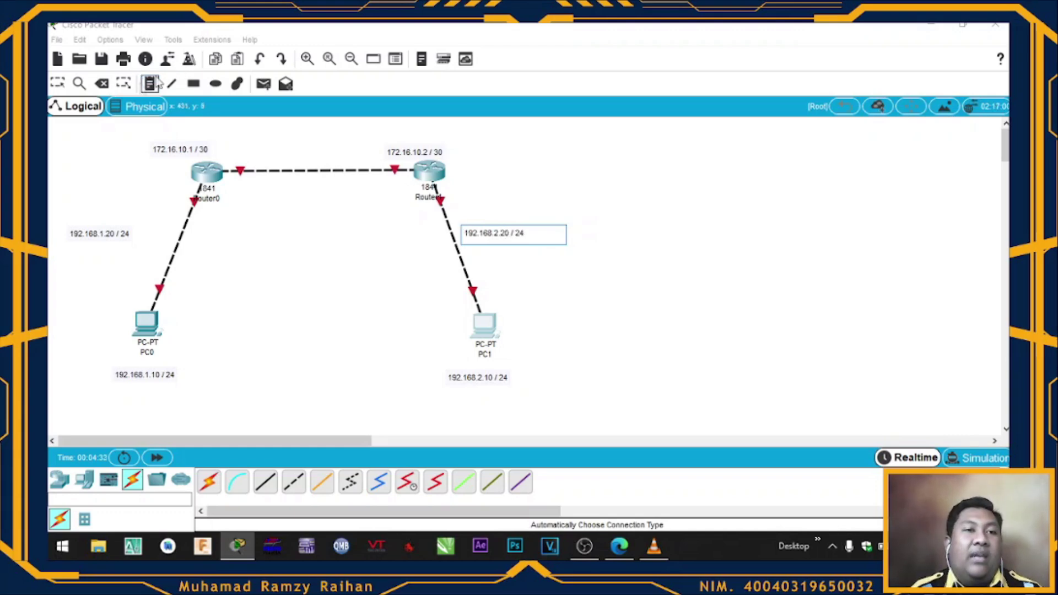
left_click(59, 85)
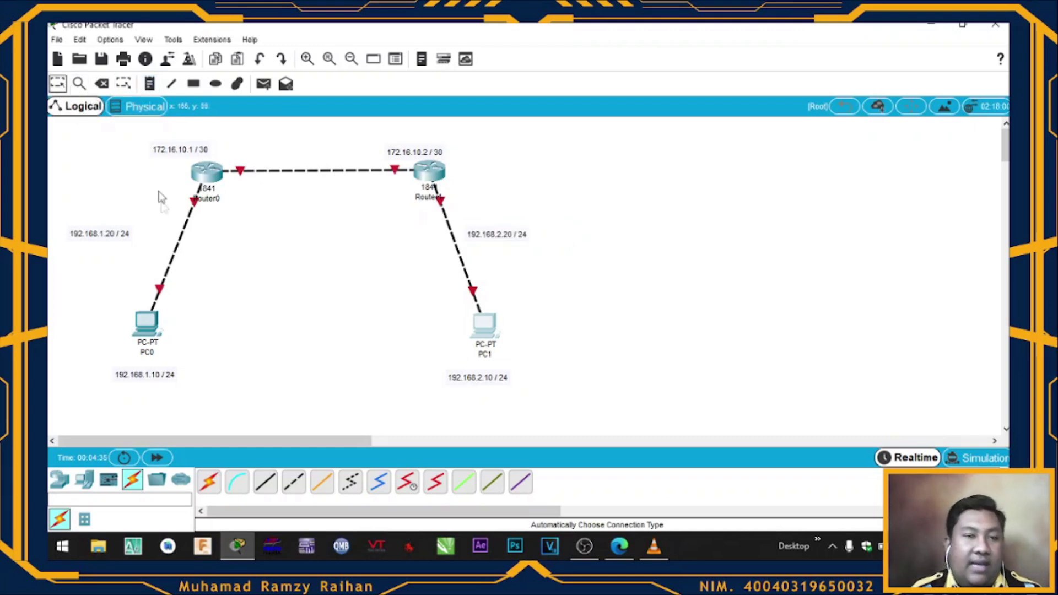
In PC0's IP configuration, enter the static IP address 192.168.1.20 with subnet mask 255.255.255.0
left_click(157, 333)
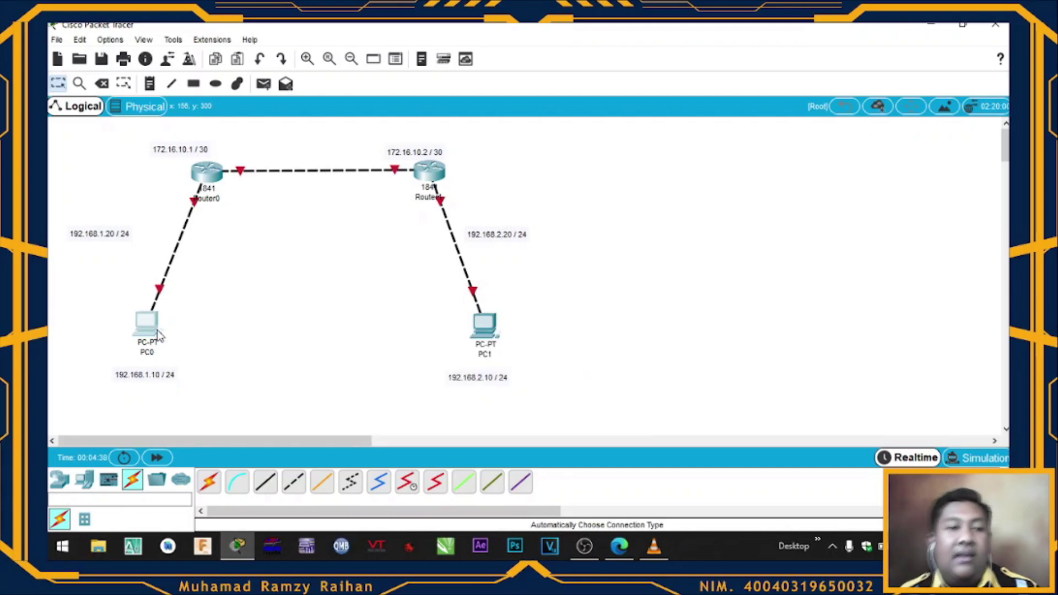
left_click(445, 109)
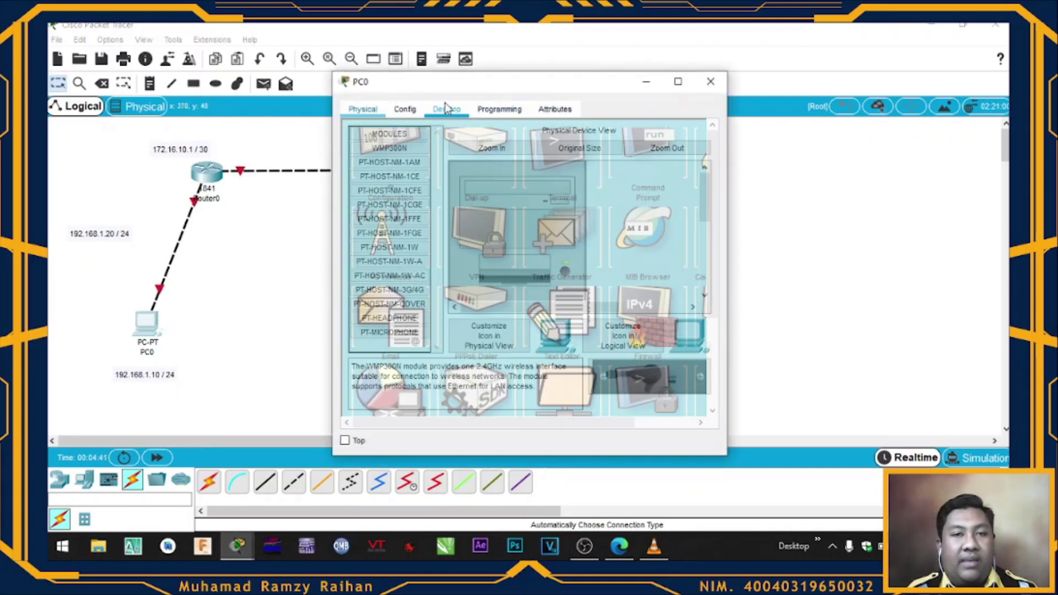
left_click(385, 162)
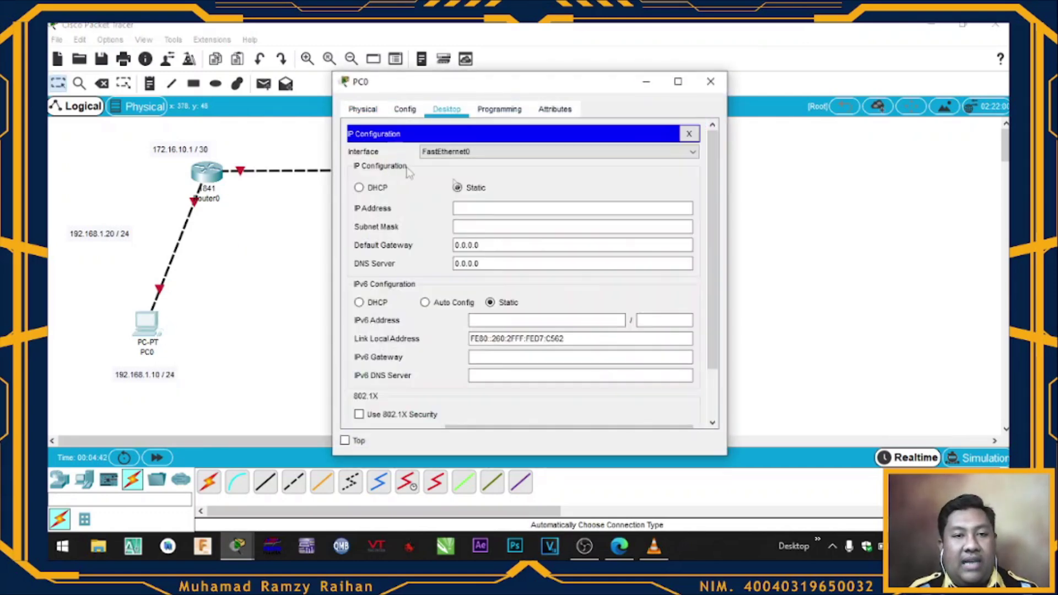
left_click(543, 211)
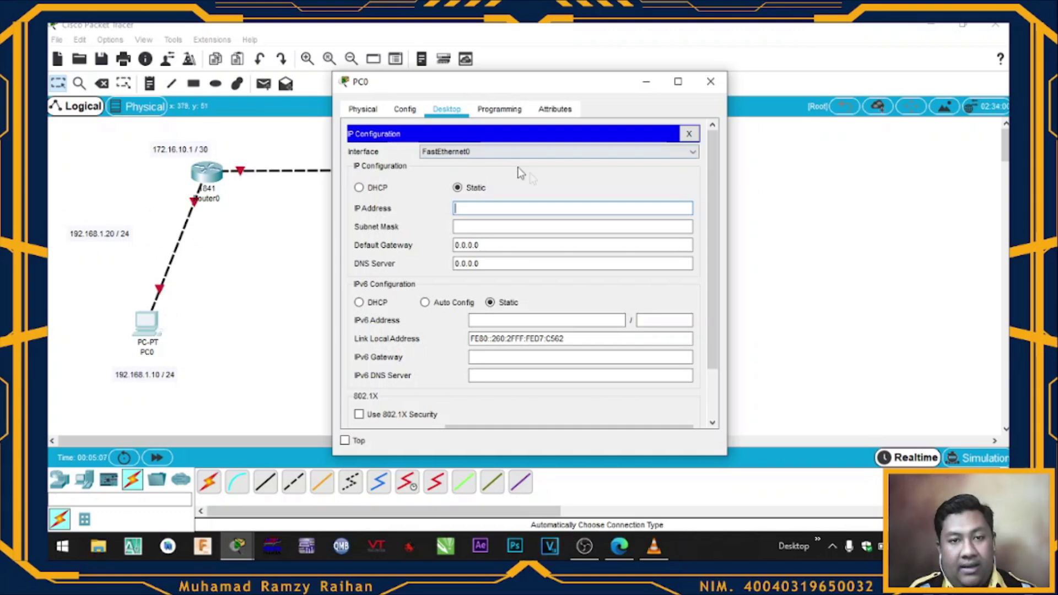
type("192.1")
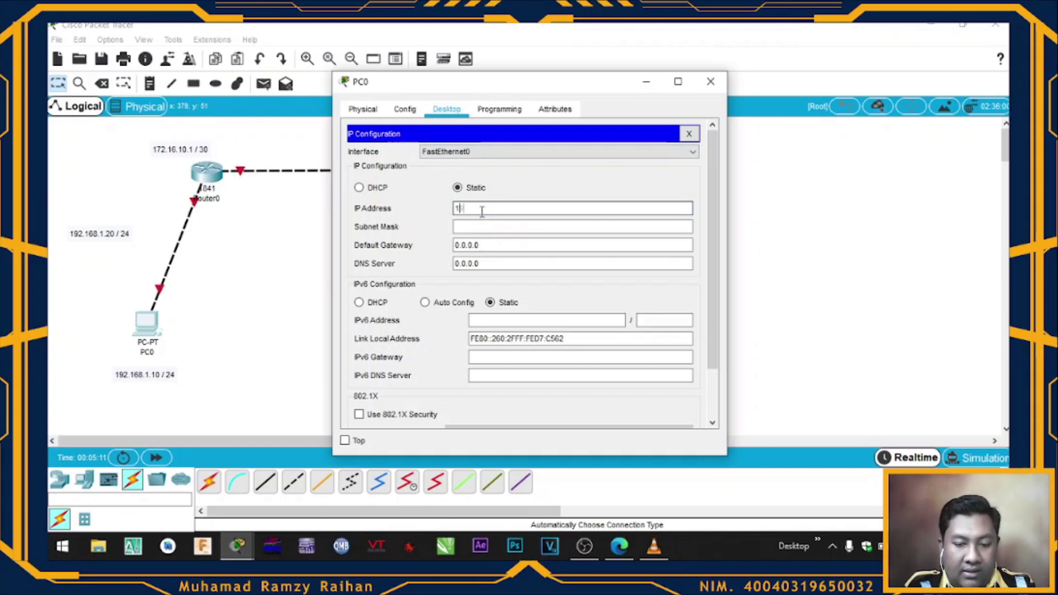
type("68")
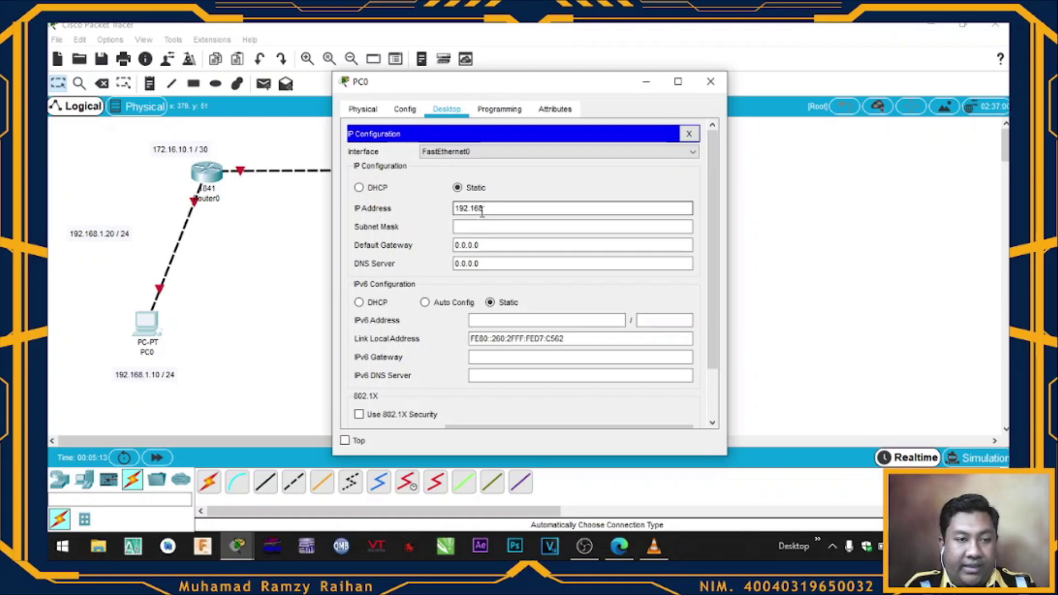
type(".1")
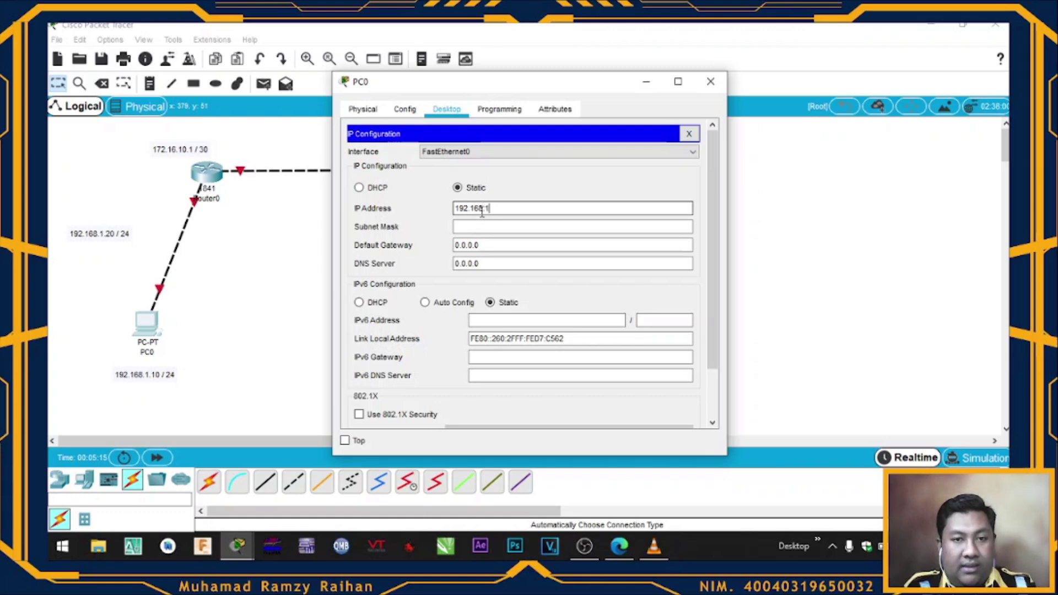
type(".20")
key("Tab")
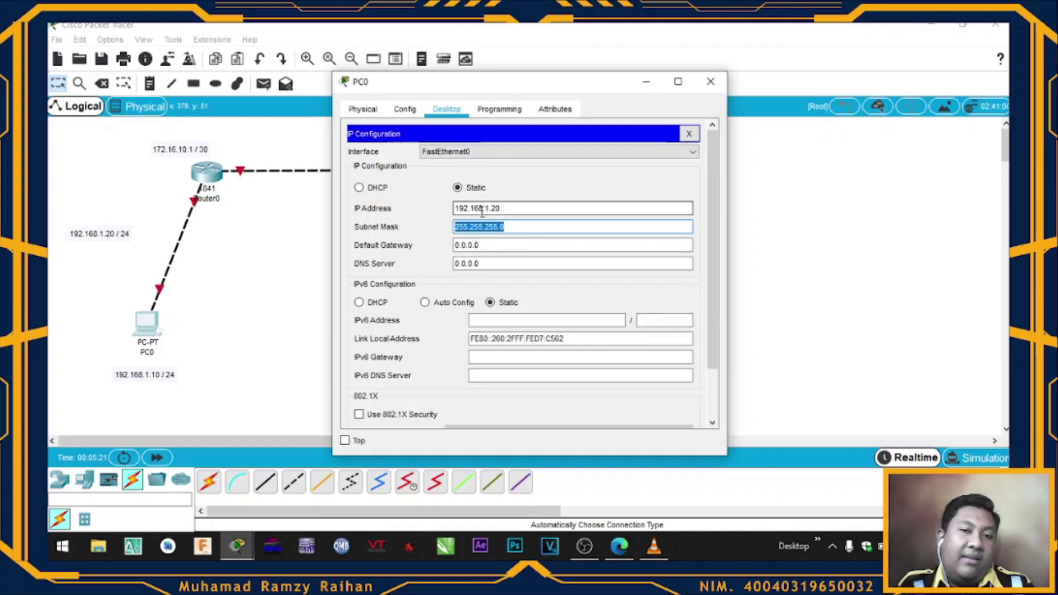
Set PC0's default gateway to 192.168.1.20
key("Tab")
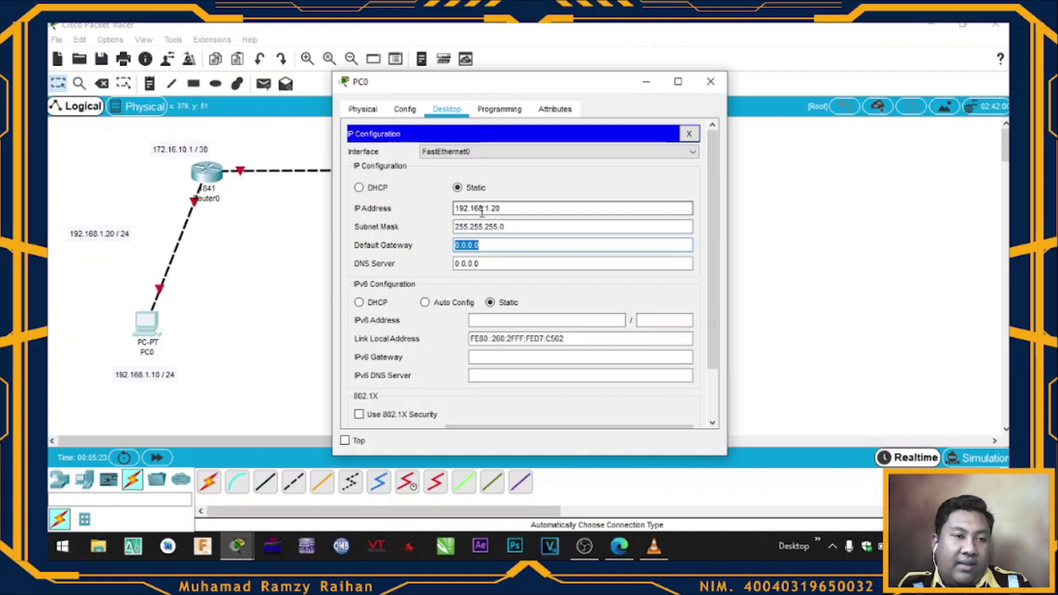
type("192.1")
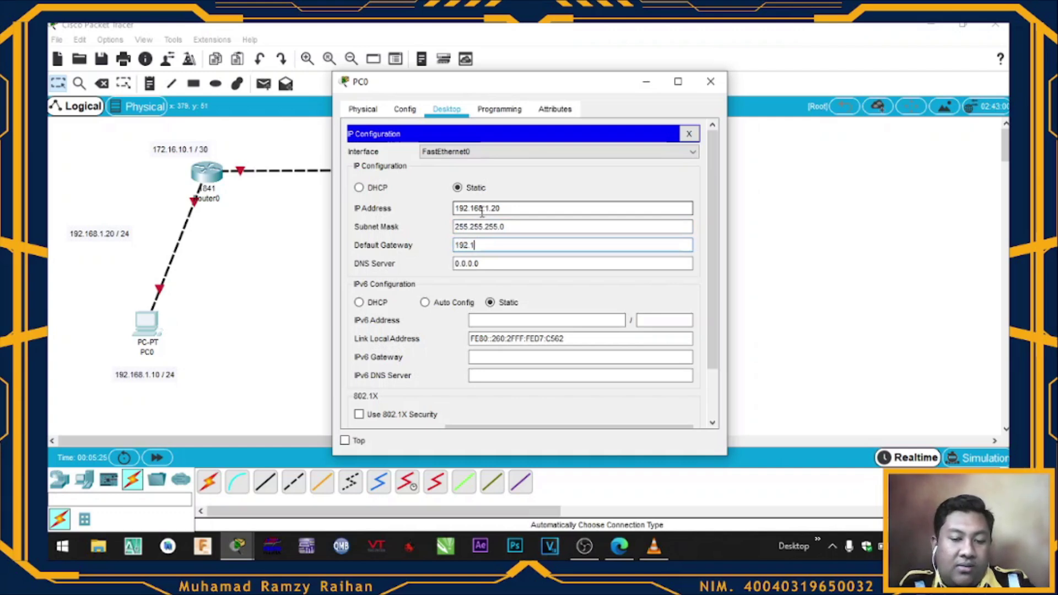
type("68.1")
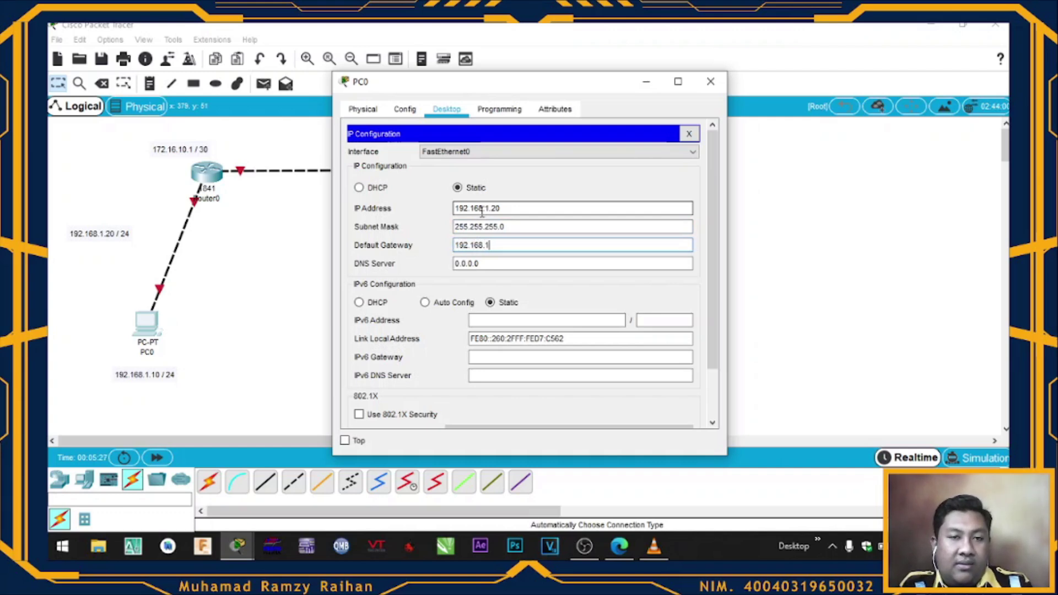
type(".2")
Correct PC0's IP address to 192.168.1.10 and close its configuration window
left_click(507, 208)
key("BackSpace")
key("BackSpace")
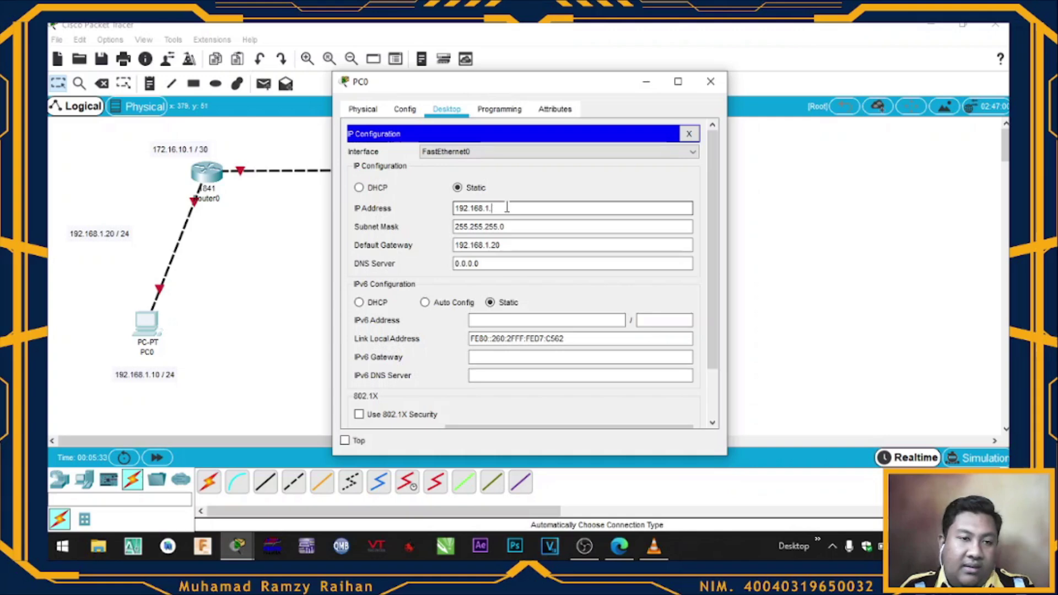
type("10")
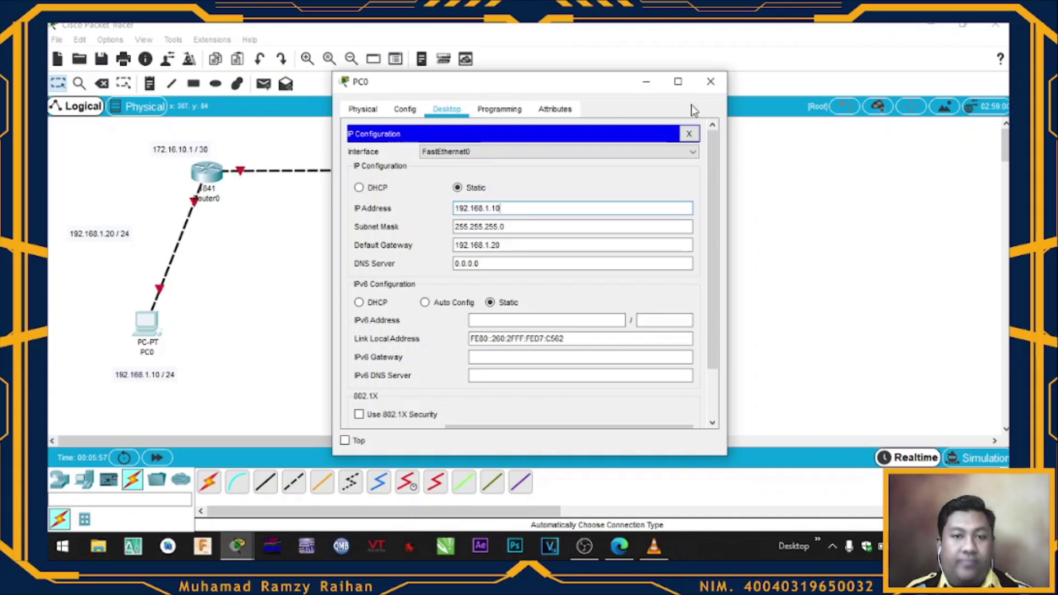
left_click(710, 81)
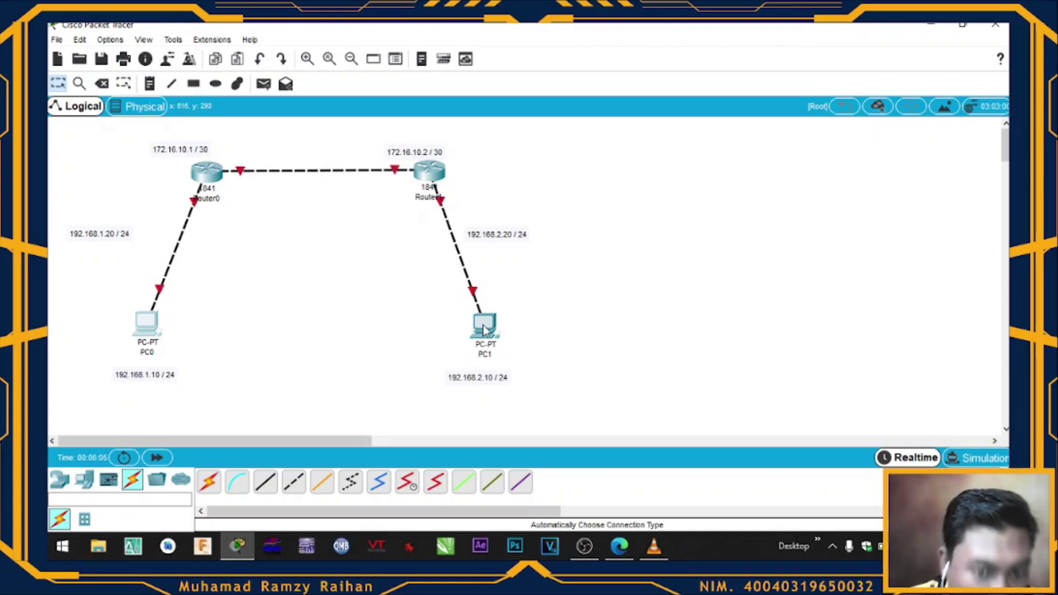
Move PC1 slightly closer to Router1 and open its IP configuration, keeping the window clear of the topology
mouse_move(482, 331)
left_mouse_down()
mouse_move(492, 317)
mouse_move(471, 319)
left_mouse_up()
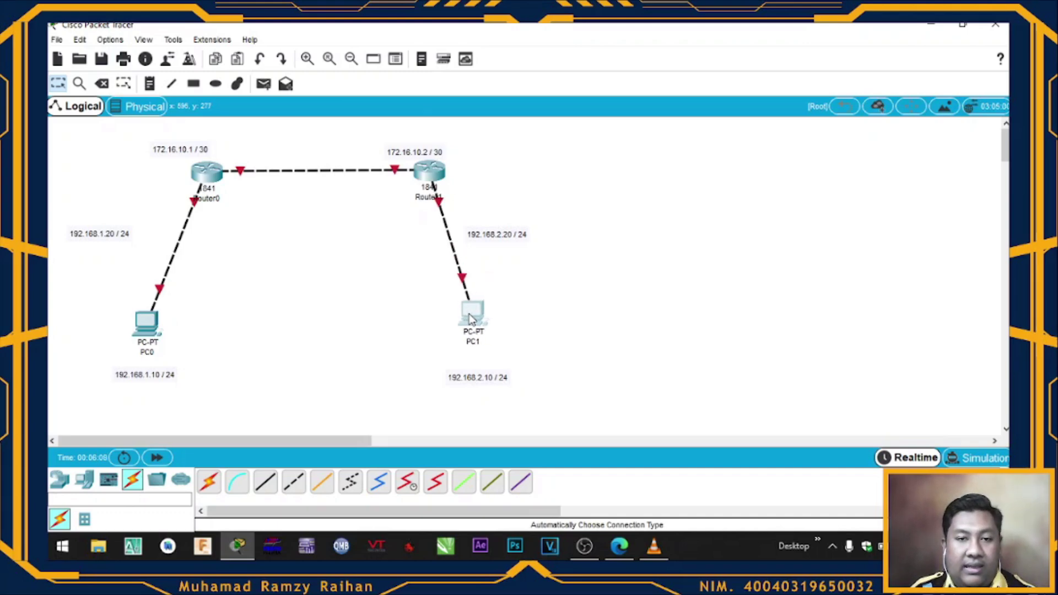
left_click(469, 319)
left_click(444, 111)
left_click_drag(468, 87, 693, 74)
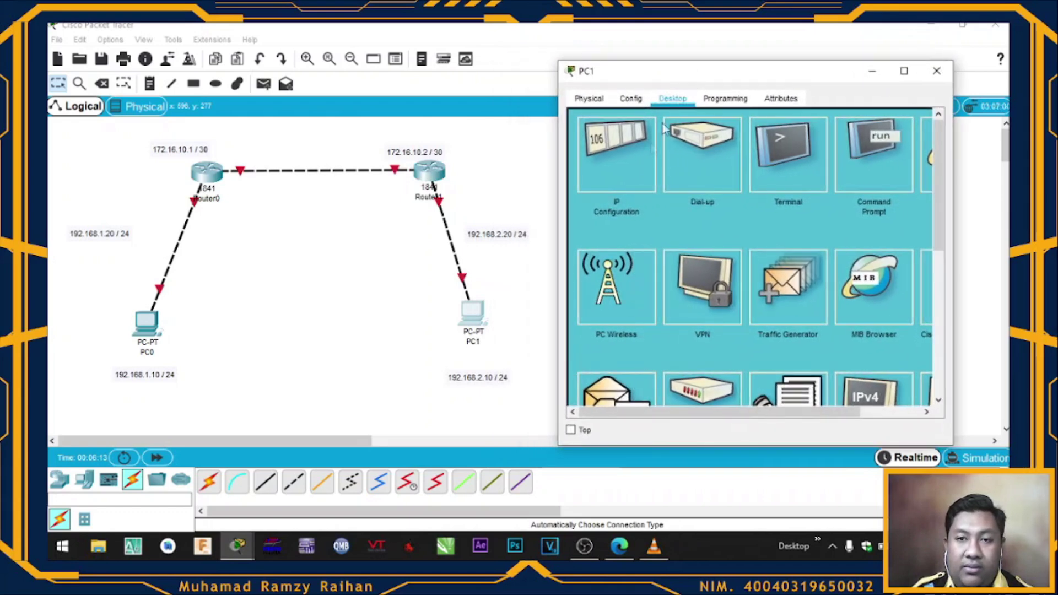
left_click(628, 157)
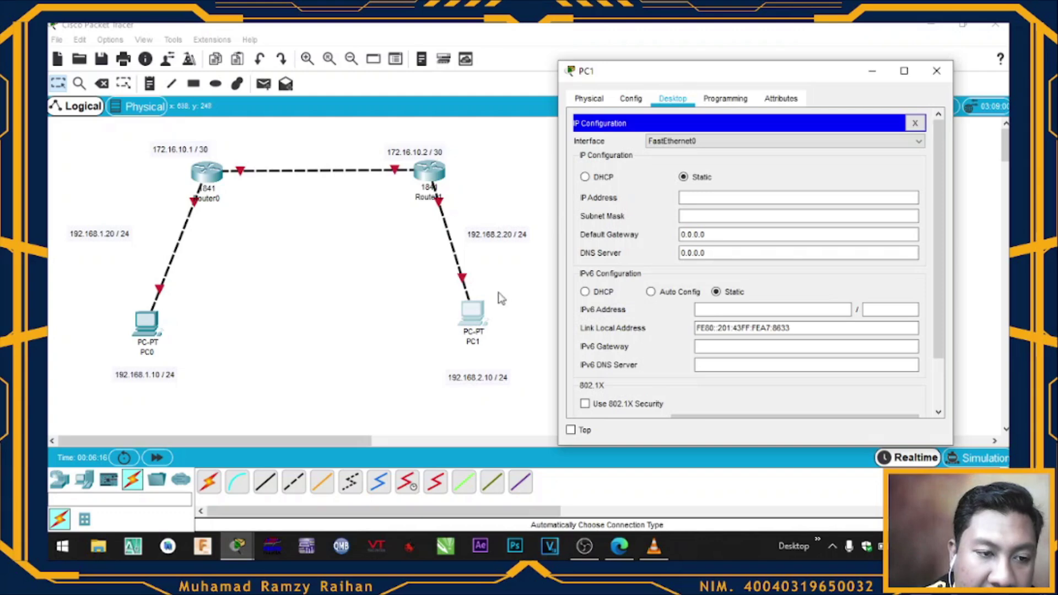
Move the "192.168.2.10 / 24" note up closer to PC1
left_click(490, 379)
left_click_drag(491, 380, 490, 371)
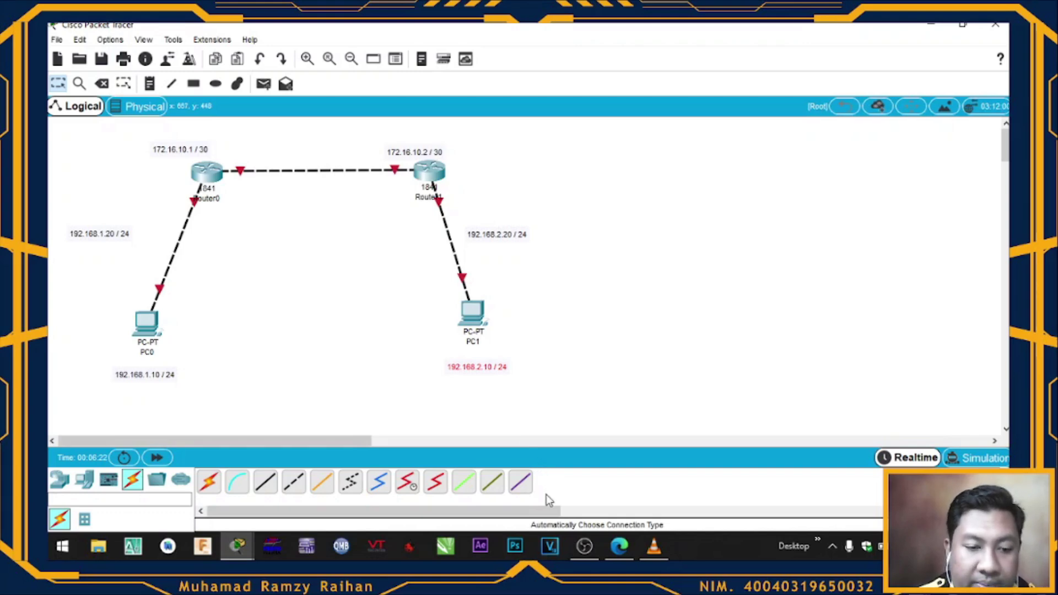
Bring PC1's IP configuration window back up and set the IP address to 192.168.2.10 with subnet mask 255.255.255.0
mouse_move(238, 545)
left_click(325, 479)
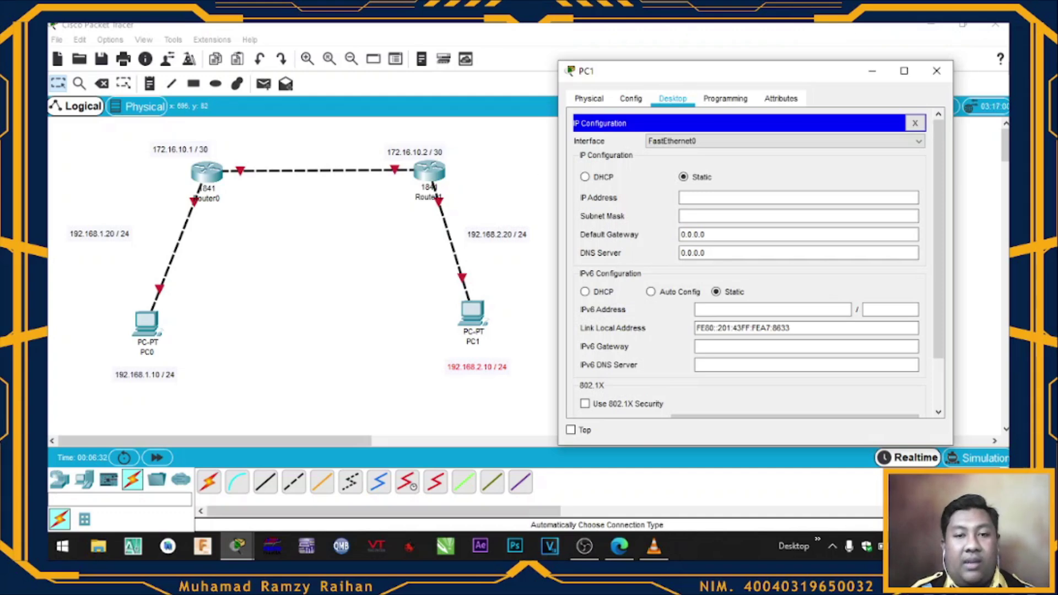
left_click(1008, 69)
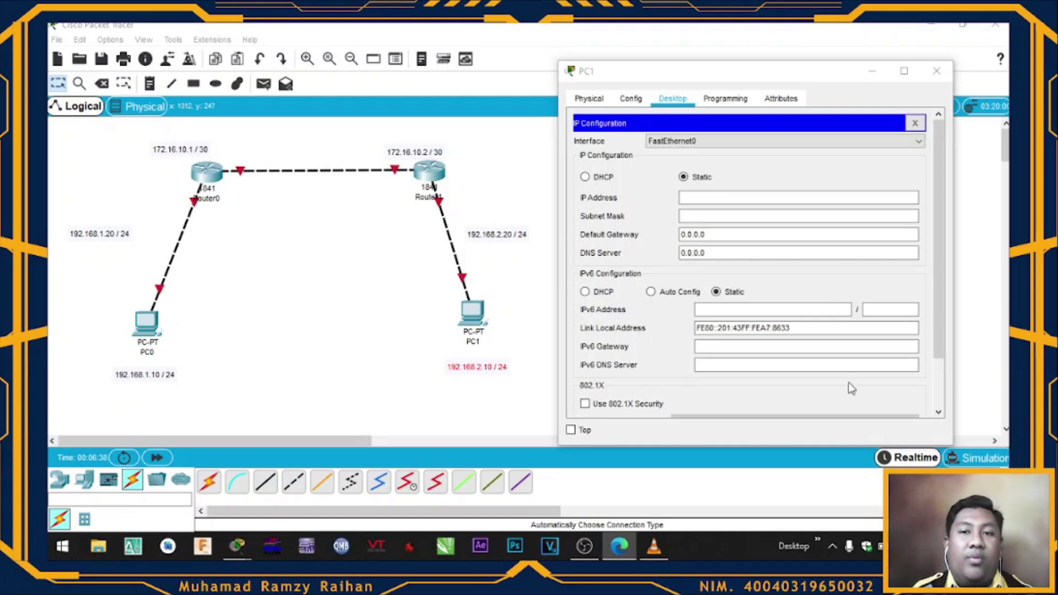
left_click(686, 198)
type("192.16")
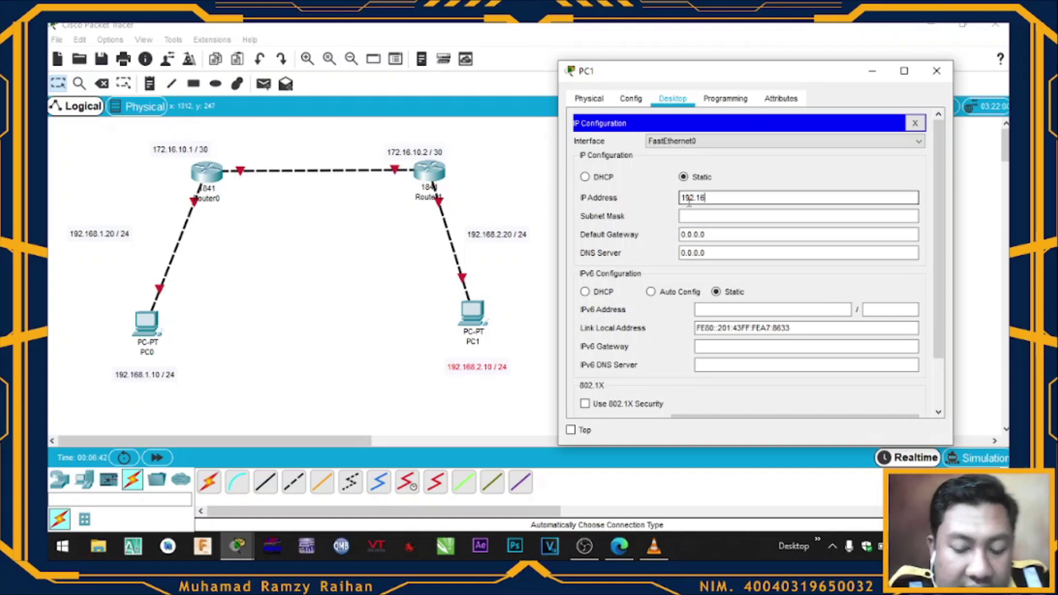
type("8.2.")
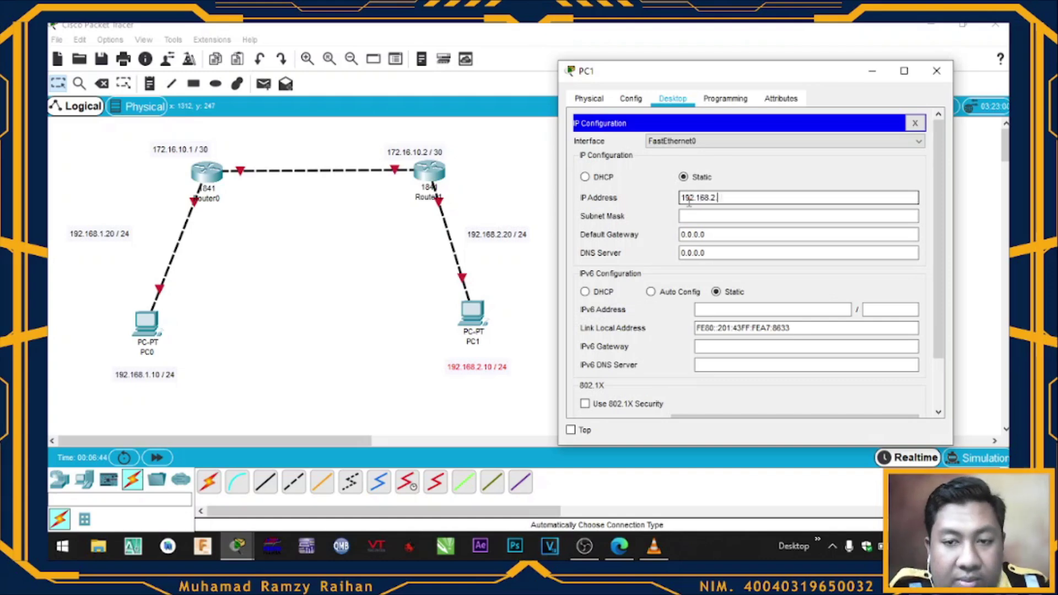
type("10")
key("Tab")
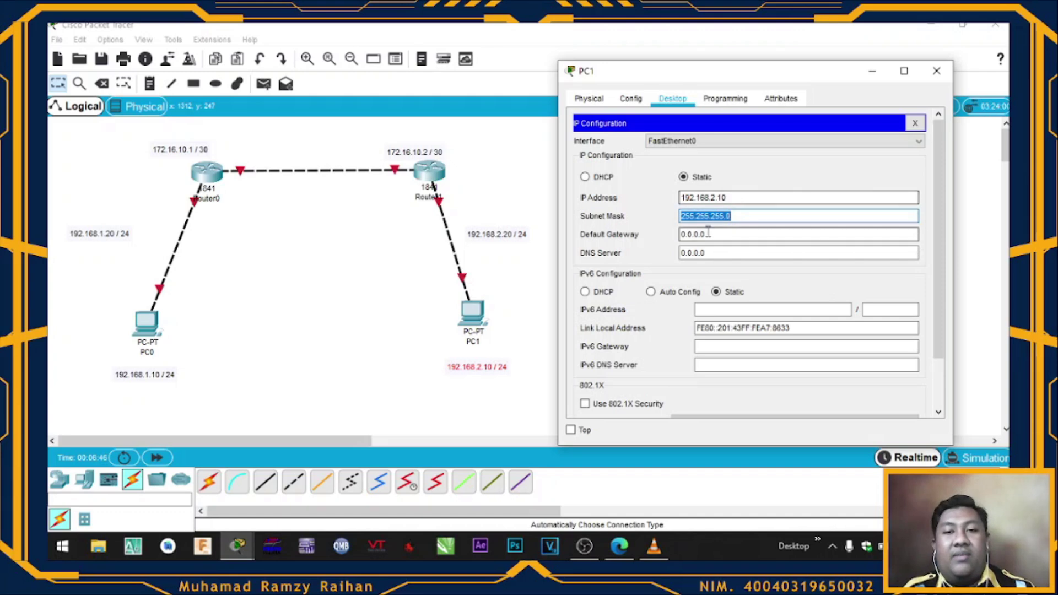
Set PC1's default gateway to 192.168.2.20, close its window, and nudge PC1 slightly down toward its address note
key("Tab")
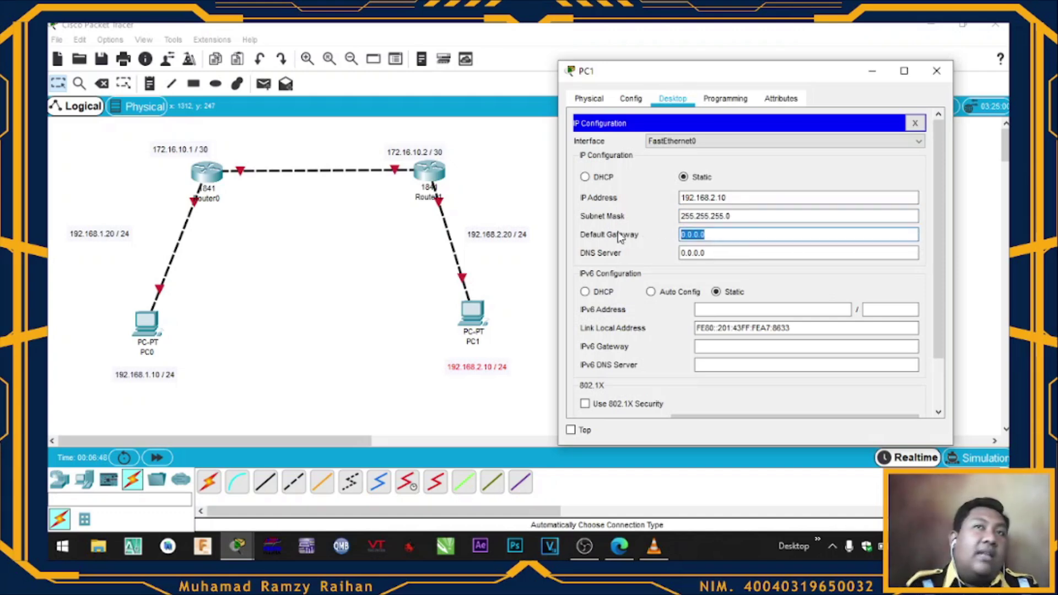
type("192.168.")
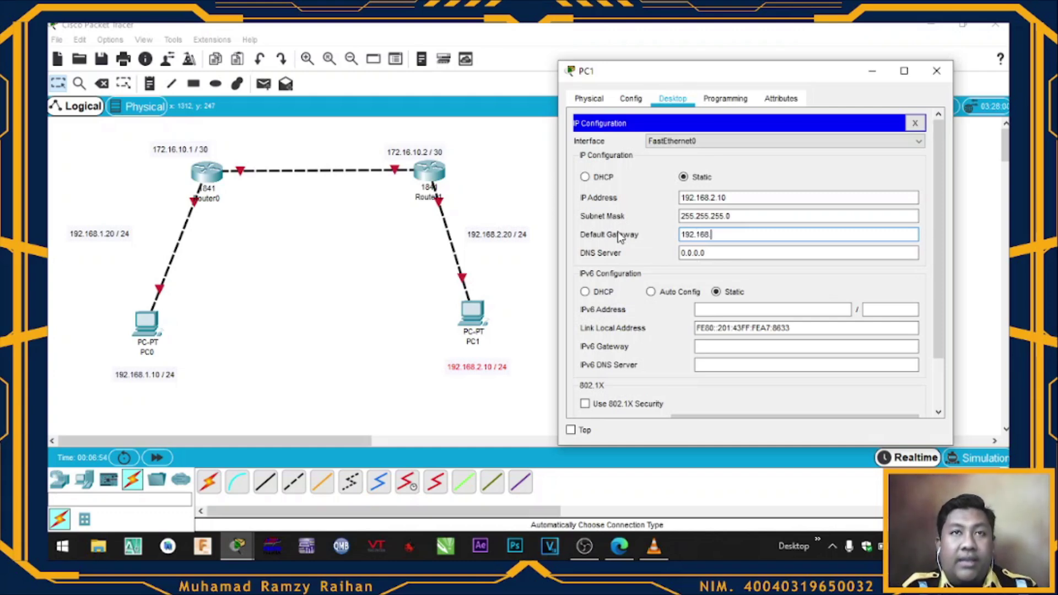
type("2.20")
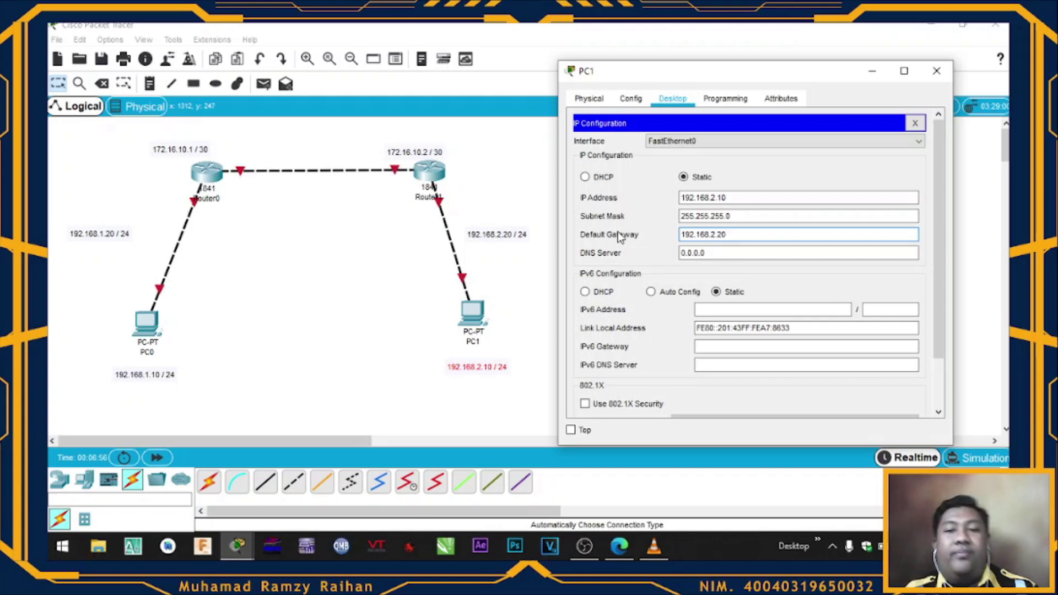
left_click(935, 71)
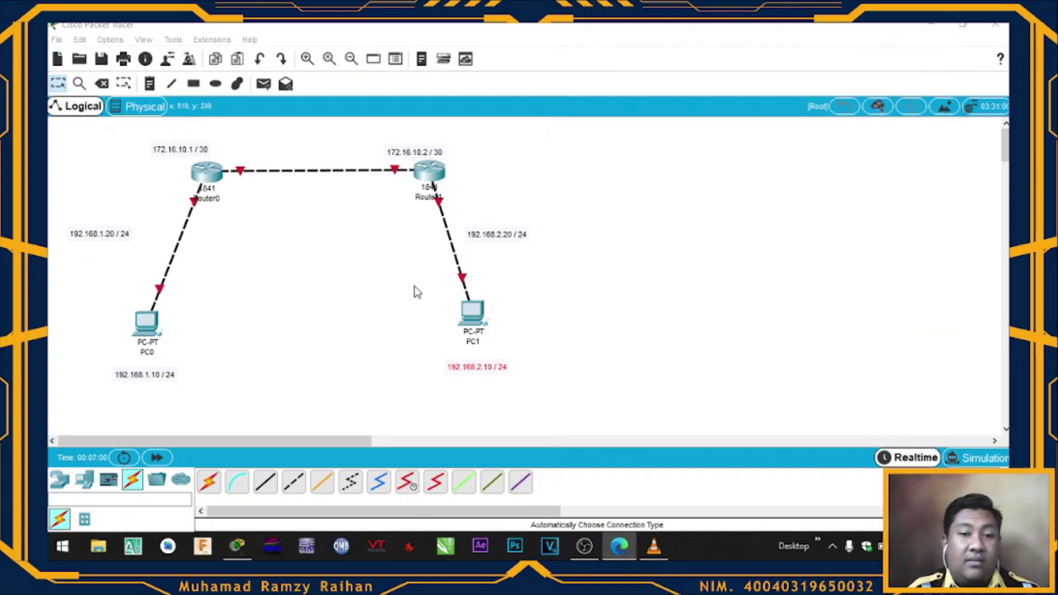
left_click_drag(471, 334, 470, 341)
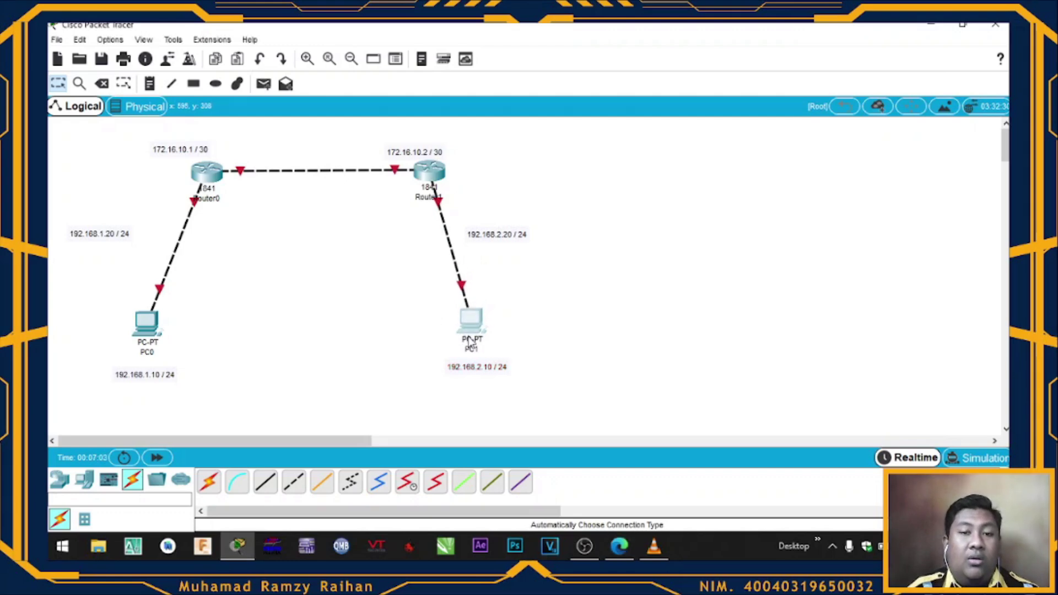
Open Router0's command line interface clear of the topology and answer no to the initial configuration dialog
double_click(198, 186)
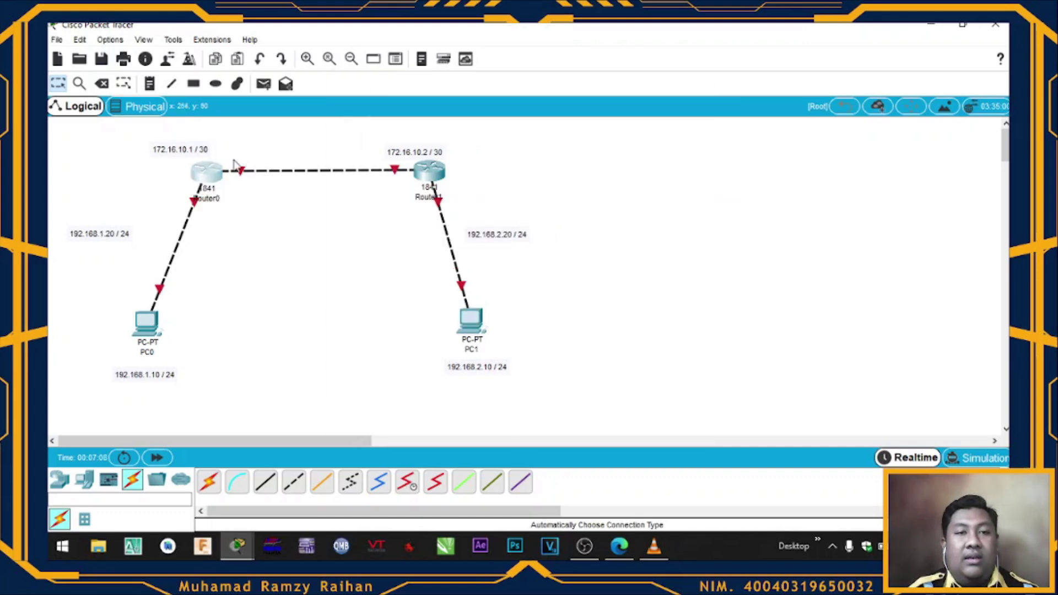
left_click(217, 172)
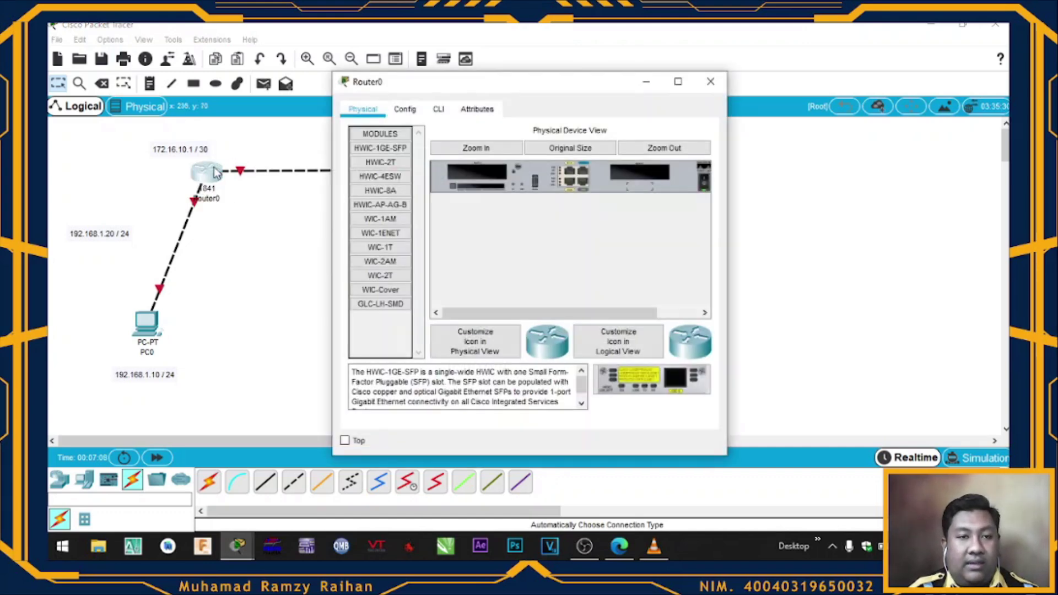
left_click(446, 110)
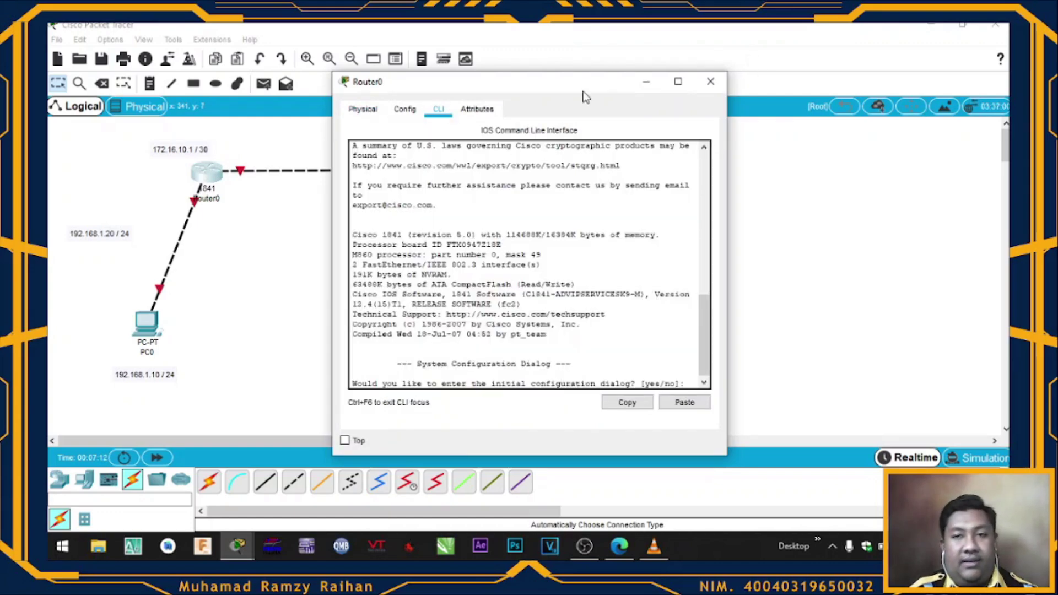
left_click_drag(583, 94, 783, 81)
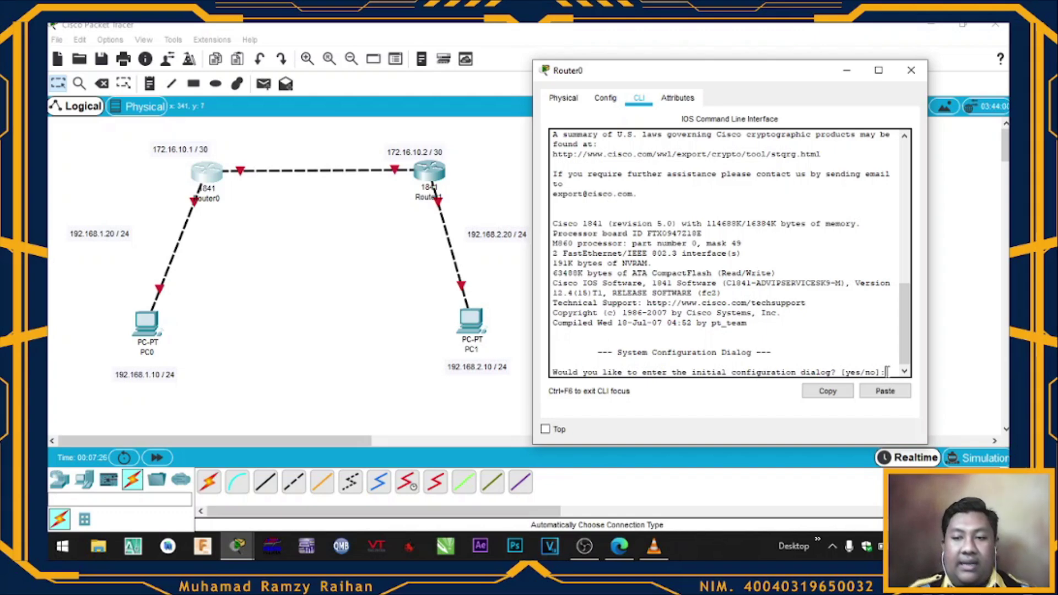
type("no")
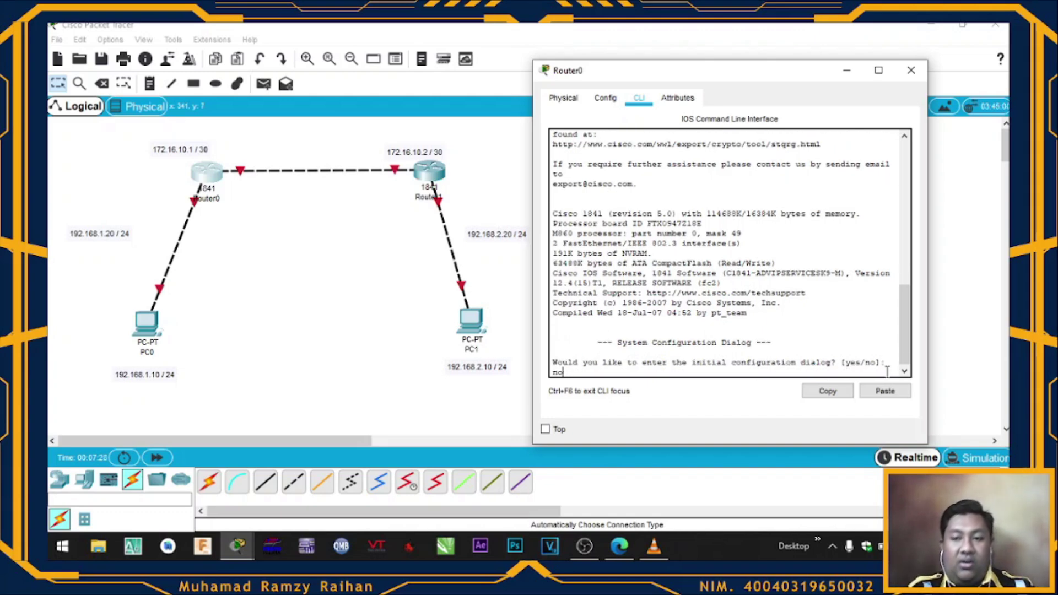
key("Return")
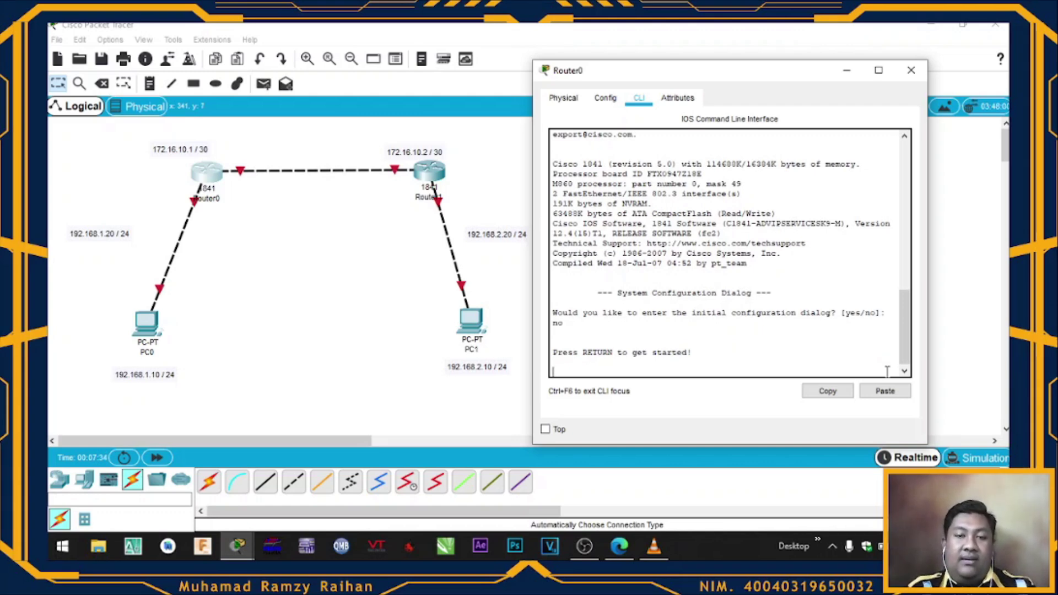
key("Return")
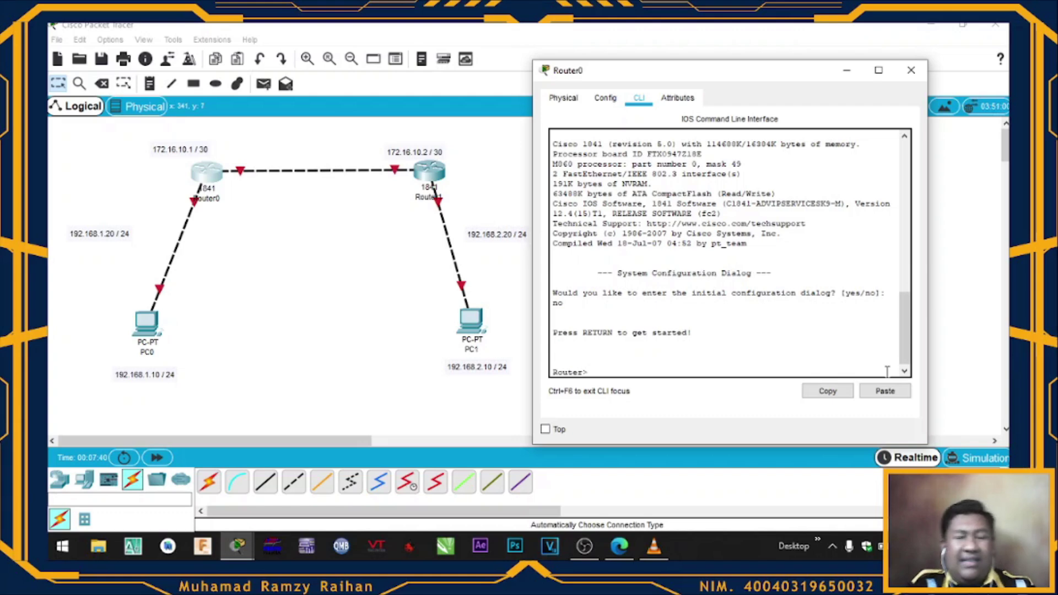
Enter privileged mode on Router0 with enable and global configuration mode with configure terminal
type("en")
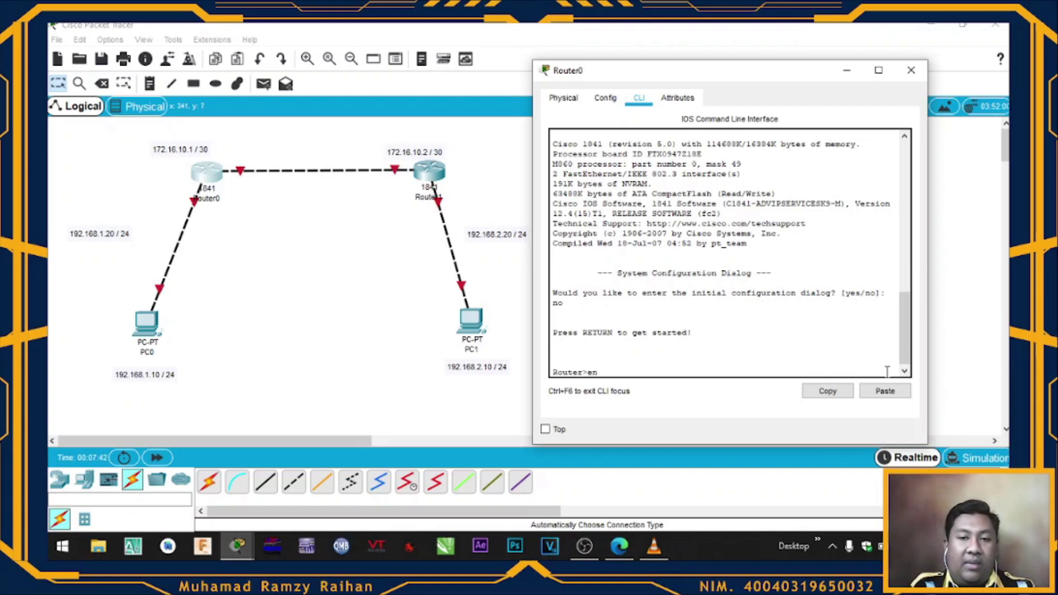
type("able")
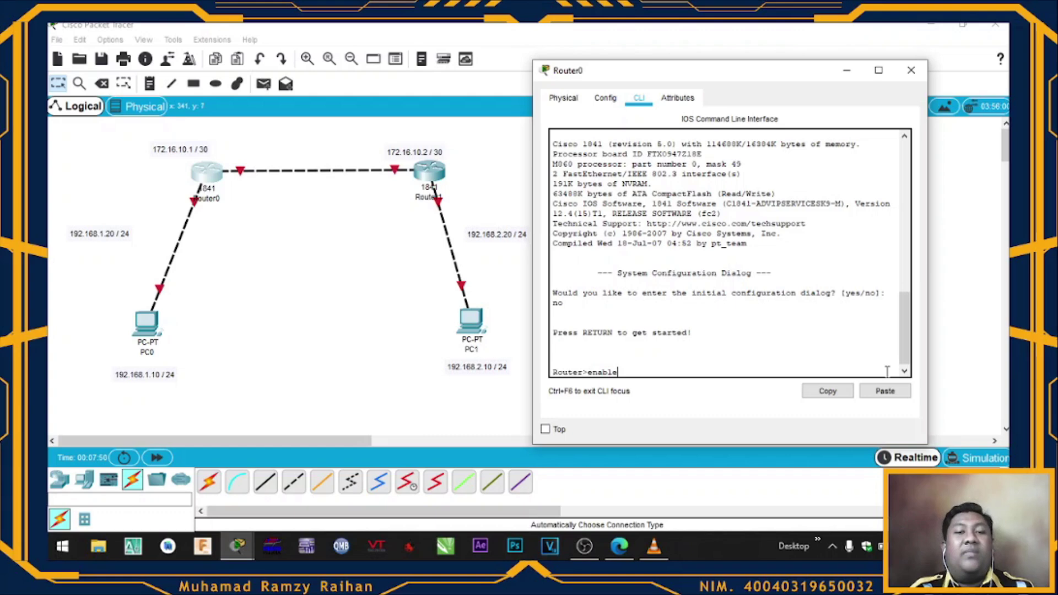
key("Return")
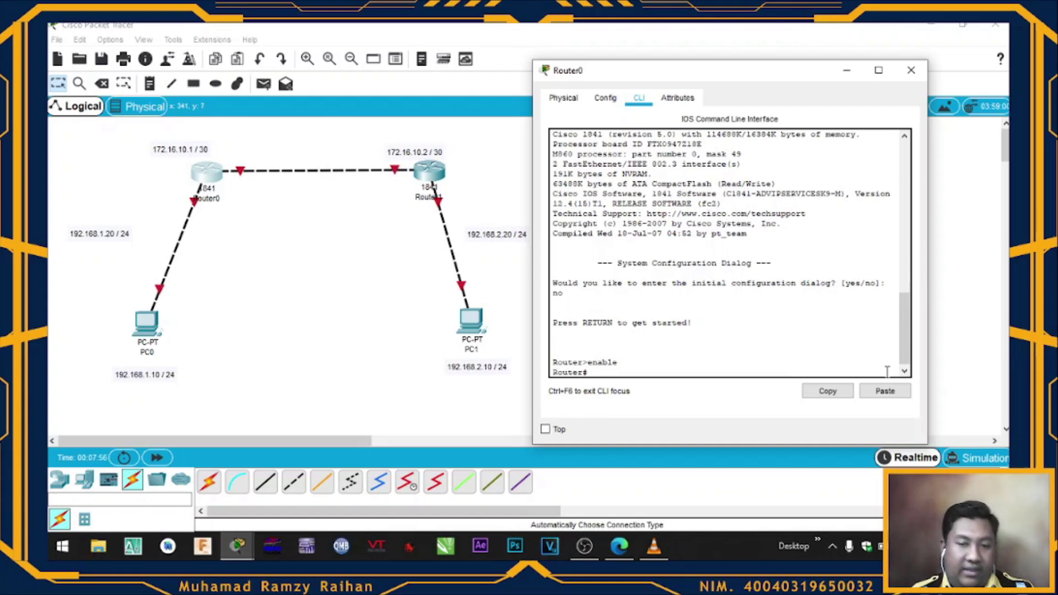
type("conf")
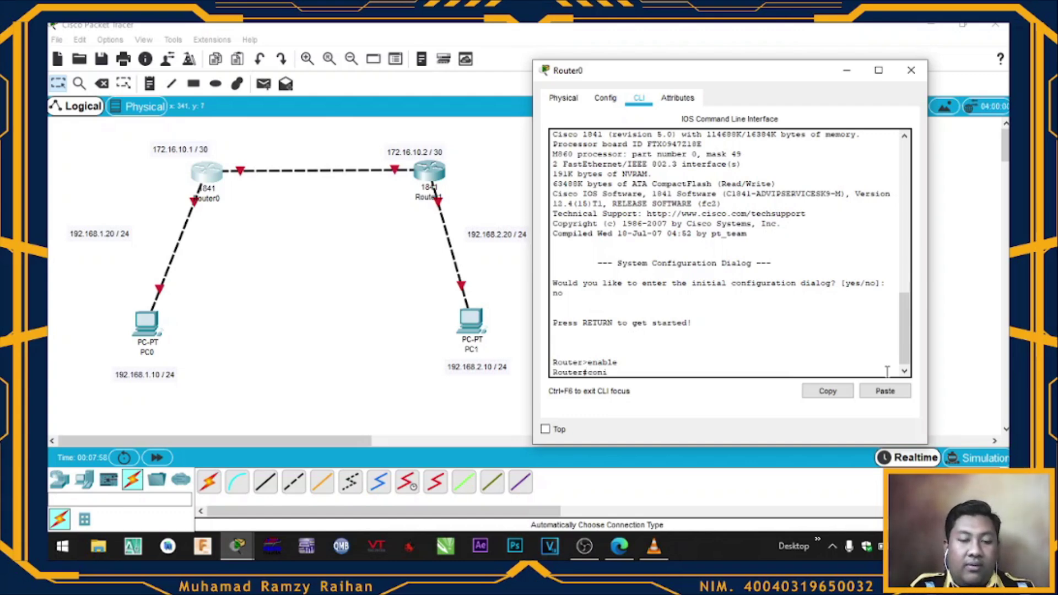
type("igure")
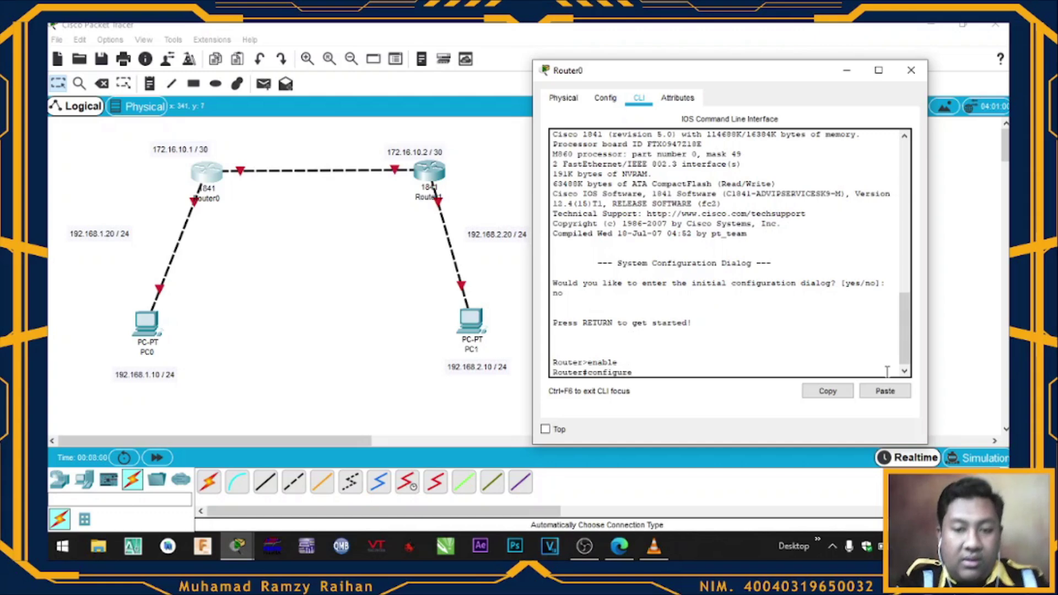
type(" terminal")
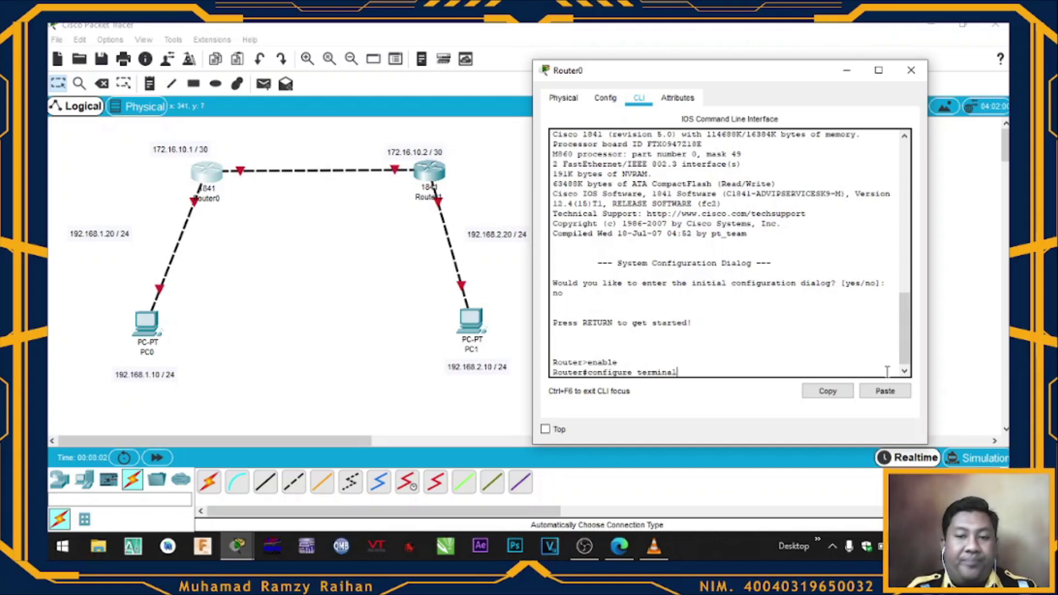
key("Return")
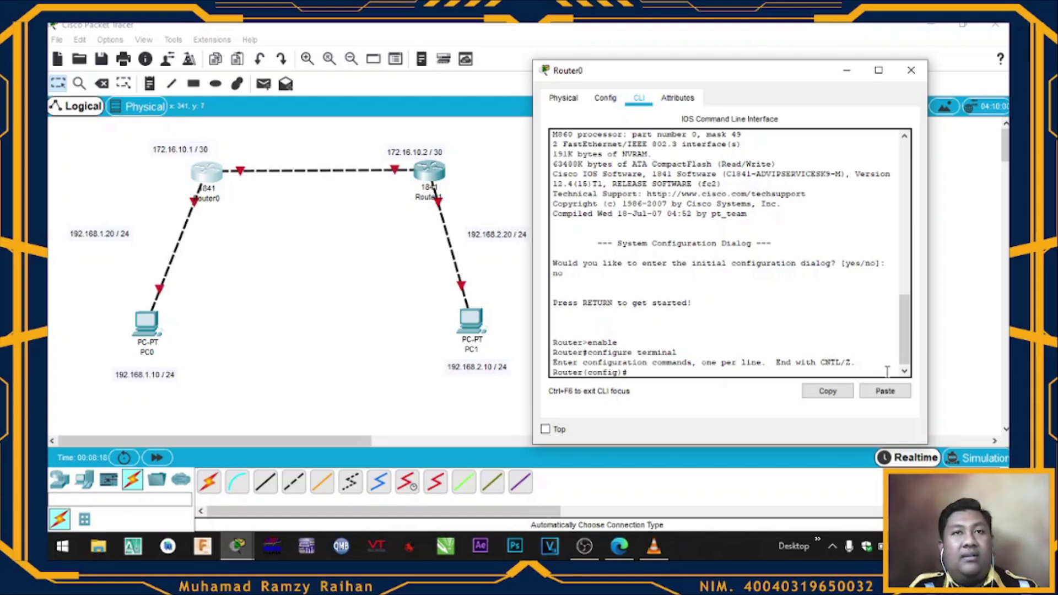
Enter interface configuration mode for fa0/0 on Router0
type("inter")
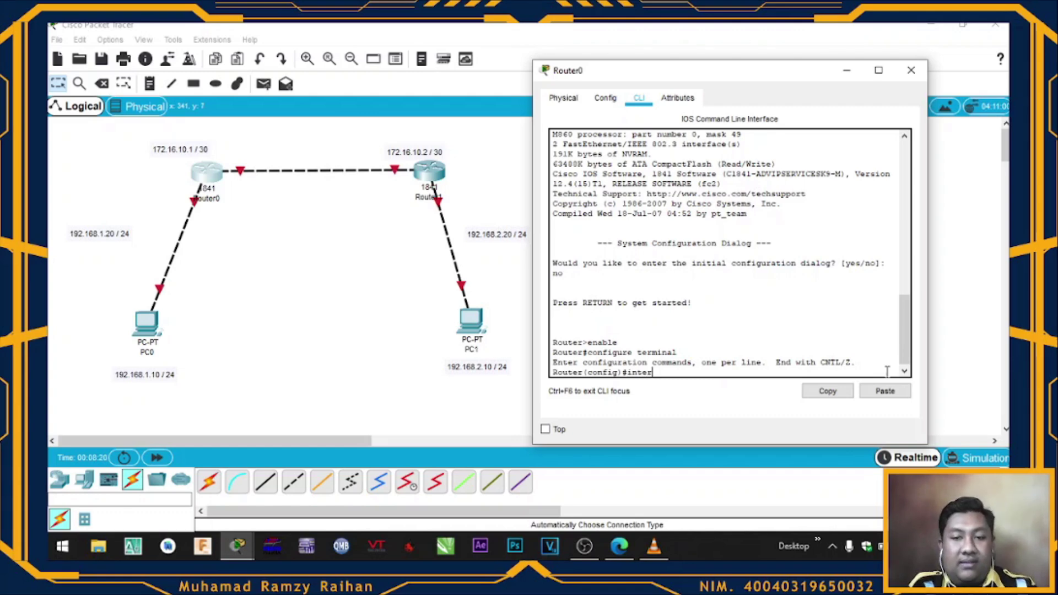
type("face")
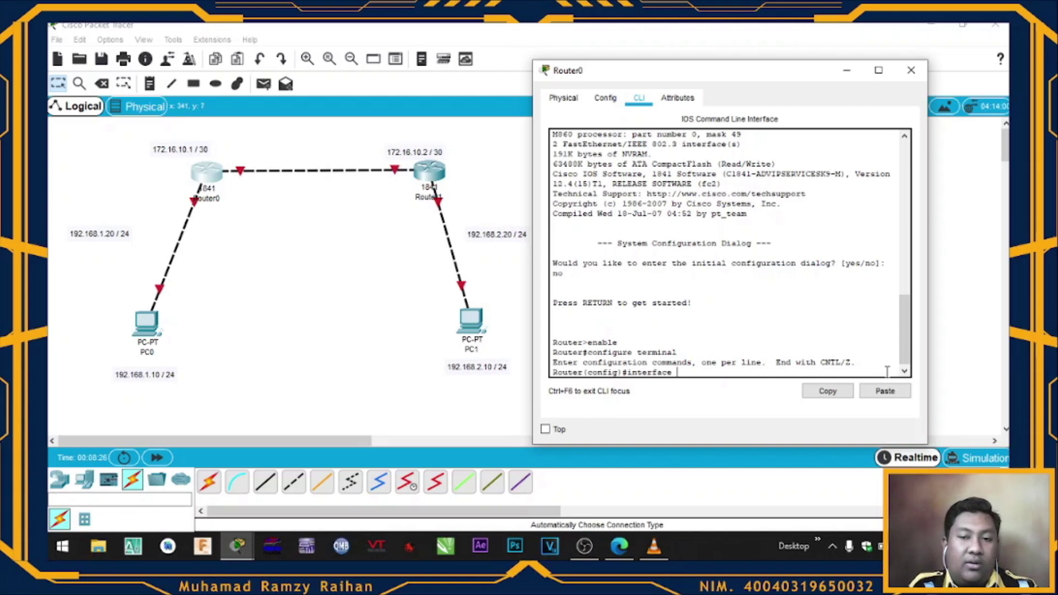
type(" fa0")
type("/")
type("/0")
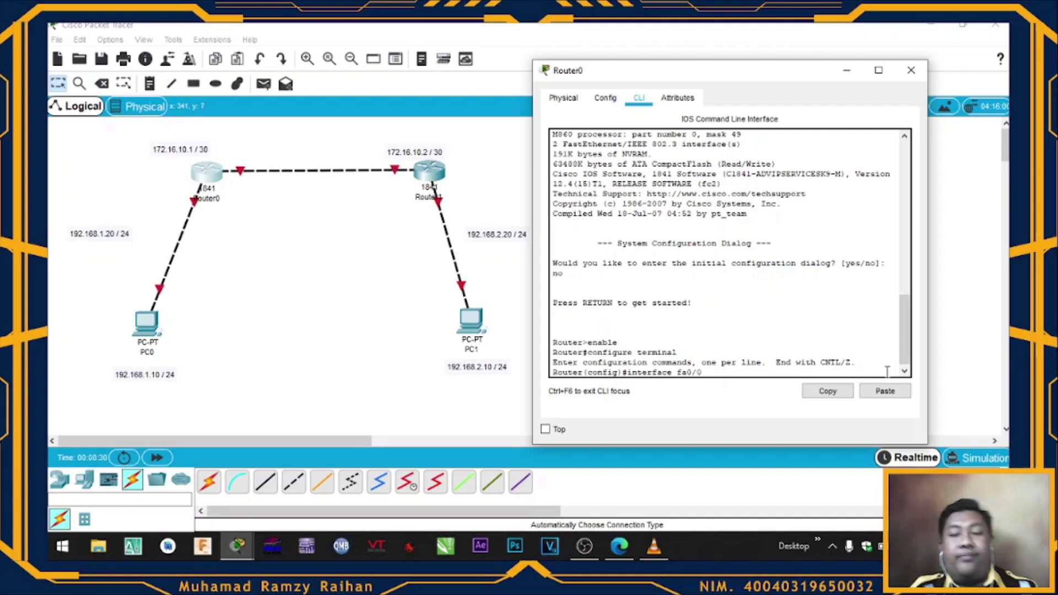
key("Return")
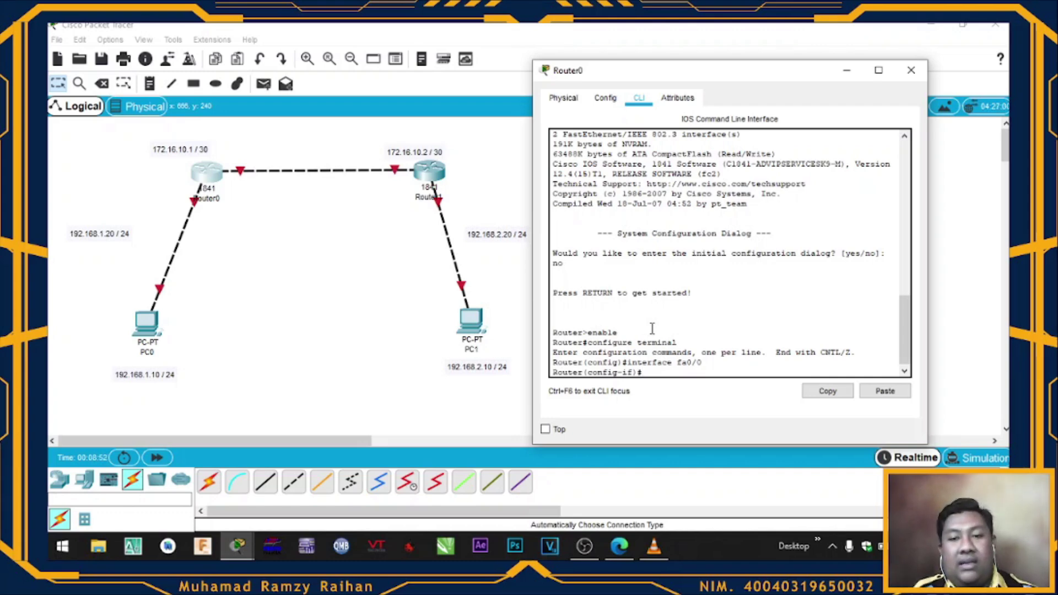
Assign IP address 192.168.1.20 with subnet mask 255.255.255.0 to Router0's fa0/0 interface
type("ip")
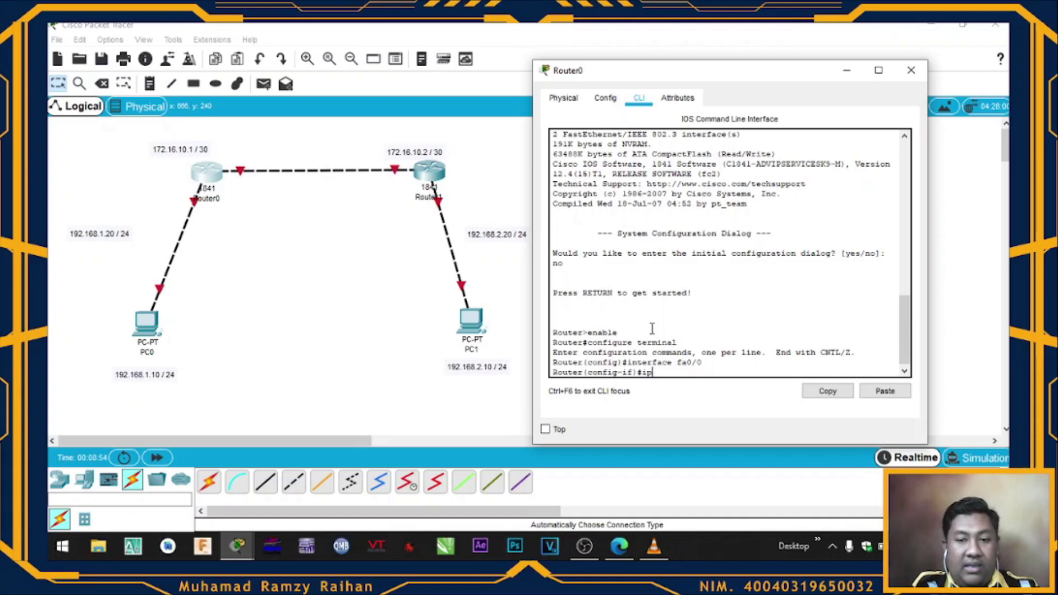
type(" address")
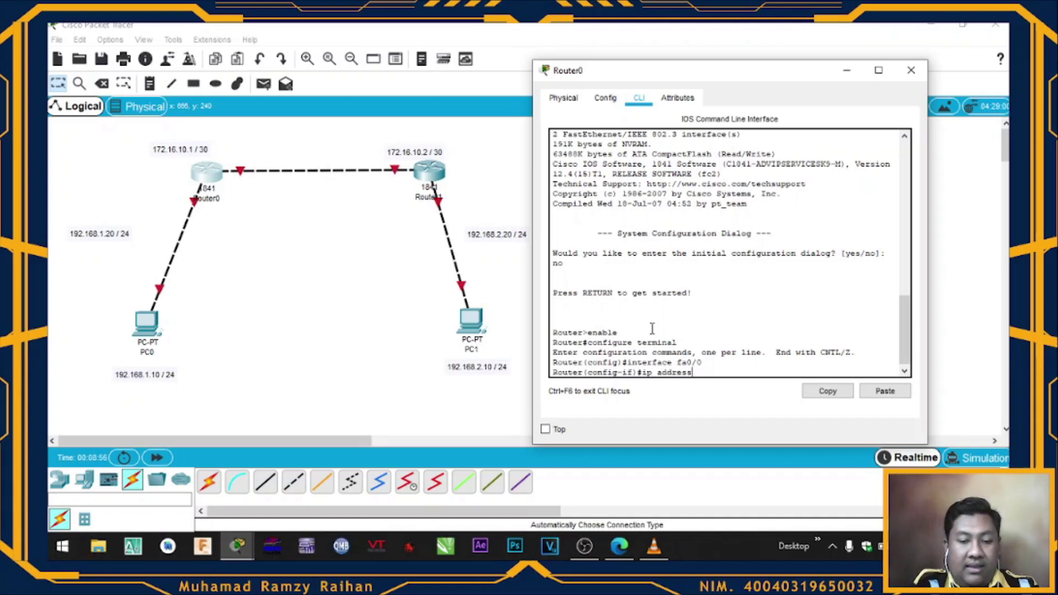
type(" 192.1")
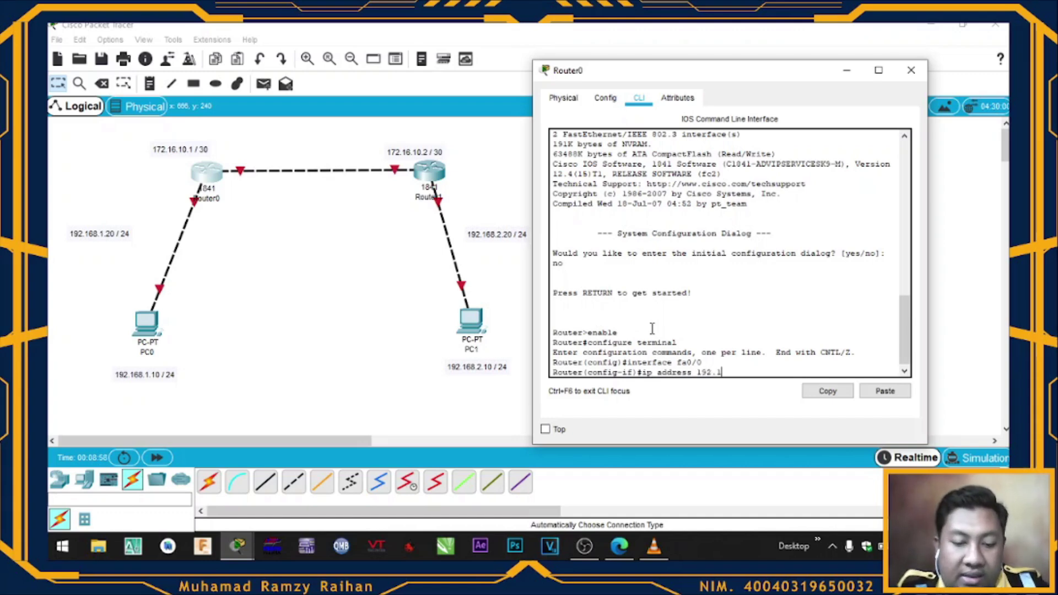
type("68.")
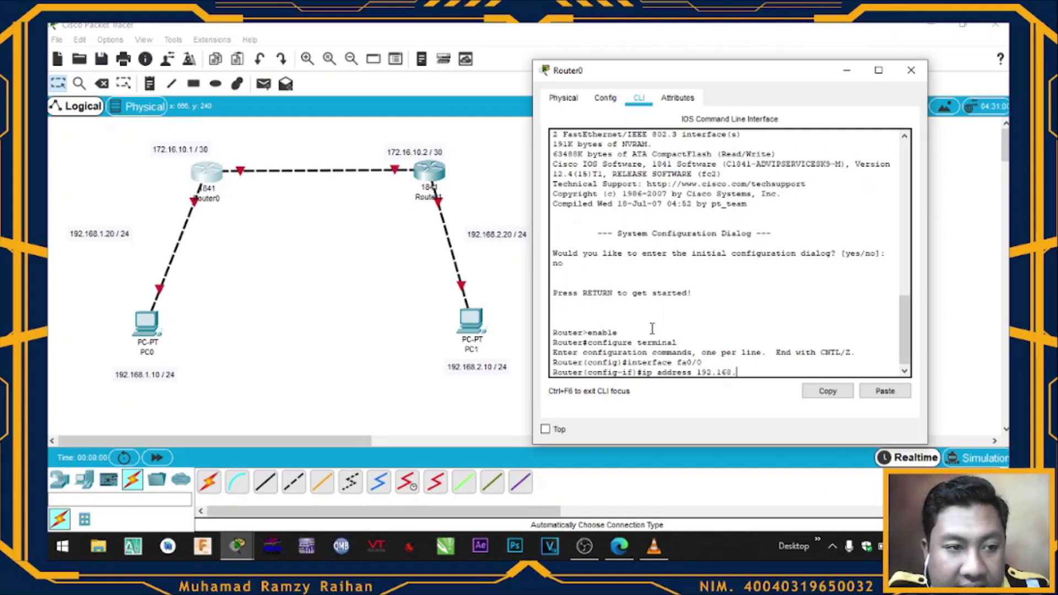
type("1.20")
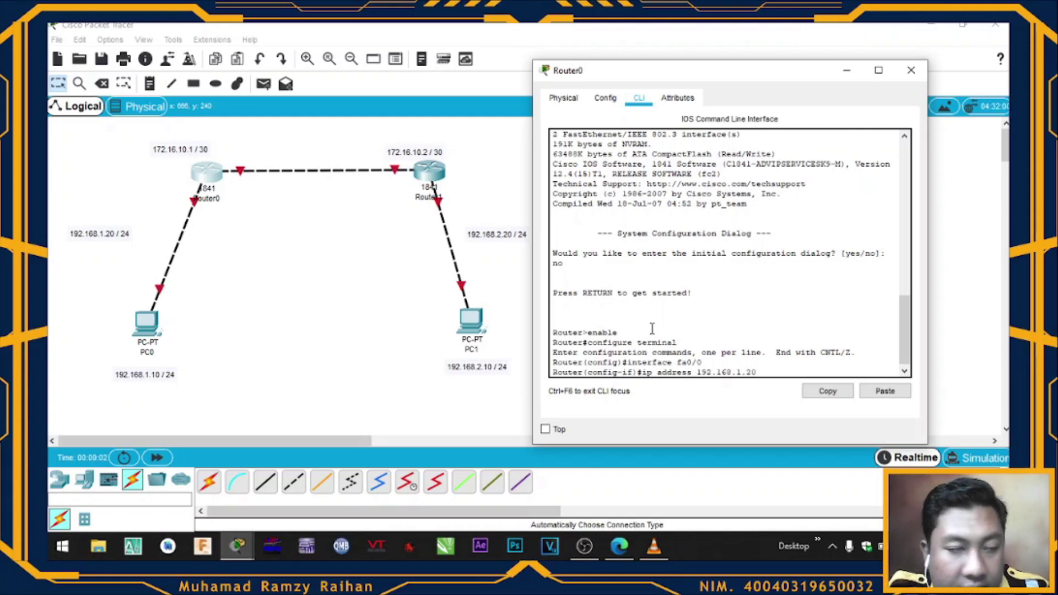
type(" 255")
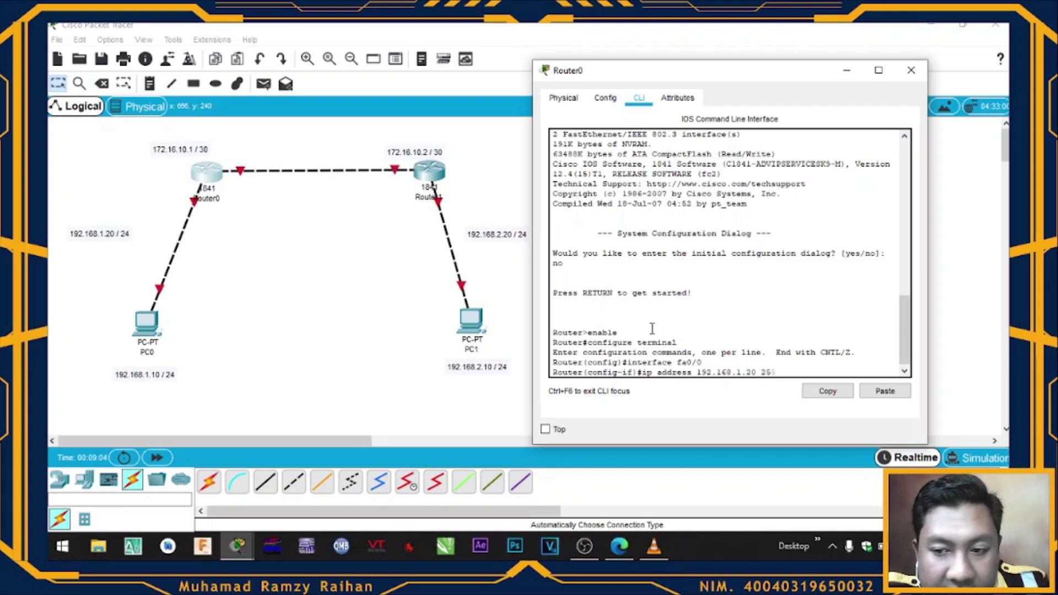
type(".255.255.0")
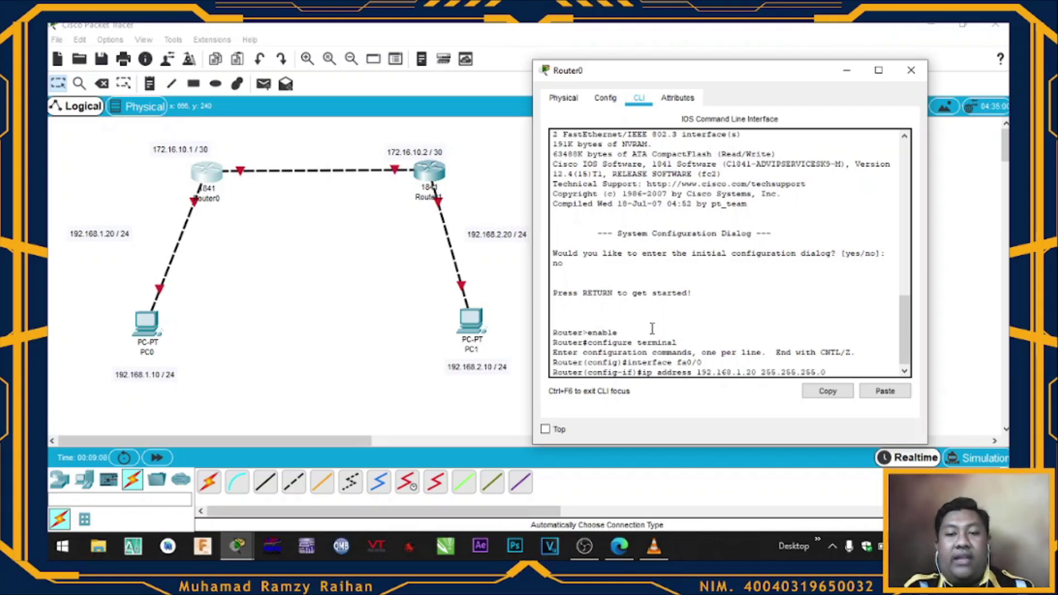
key("Return")
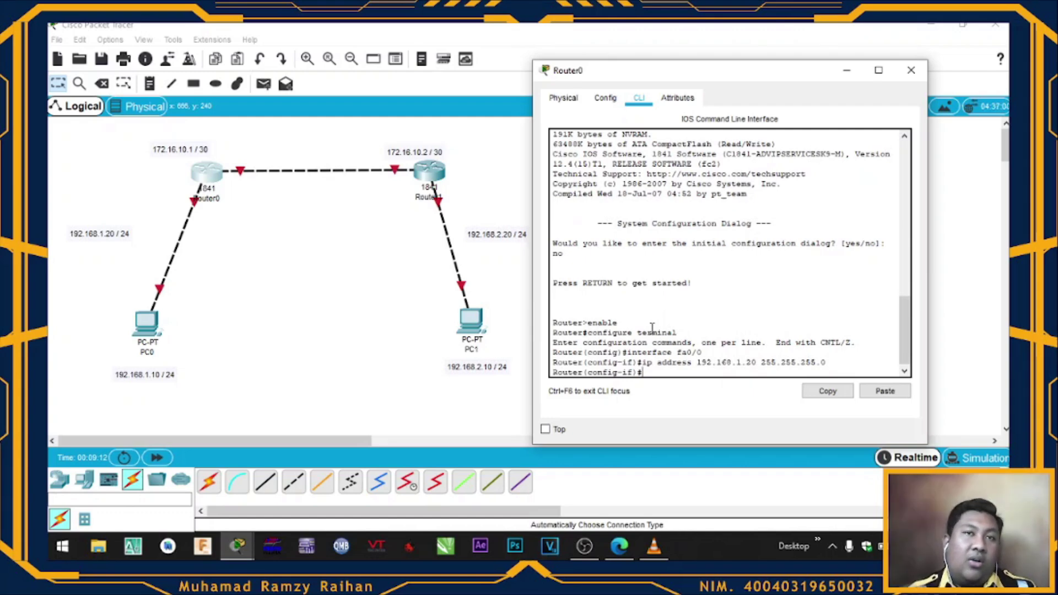
Enable Router0's fa0/0 interface with no shutdown and exit back to global configuration mode
type("no")
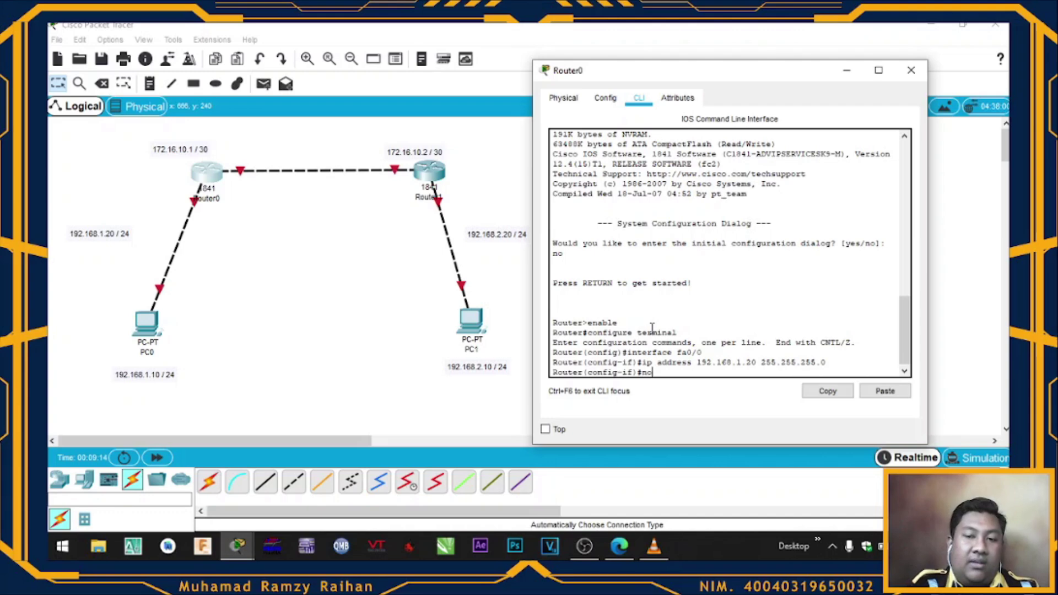
type(" shutdown")
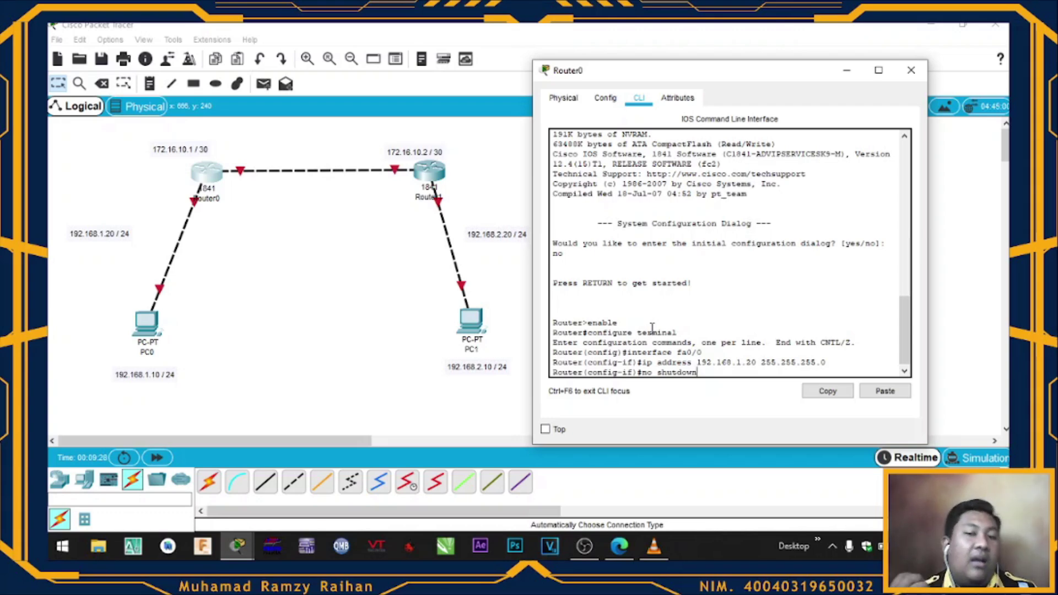
key("Return")
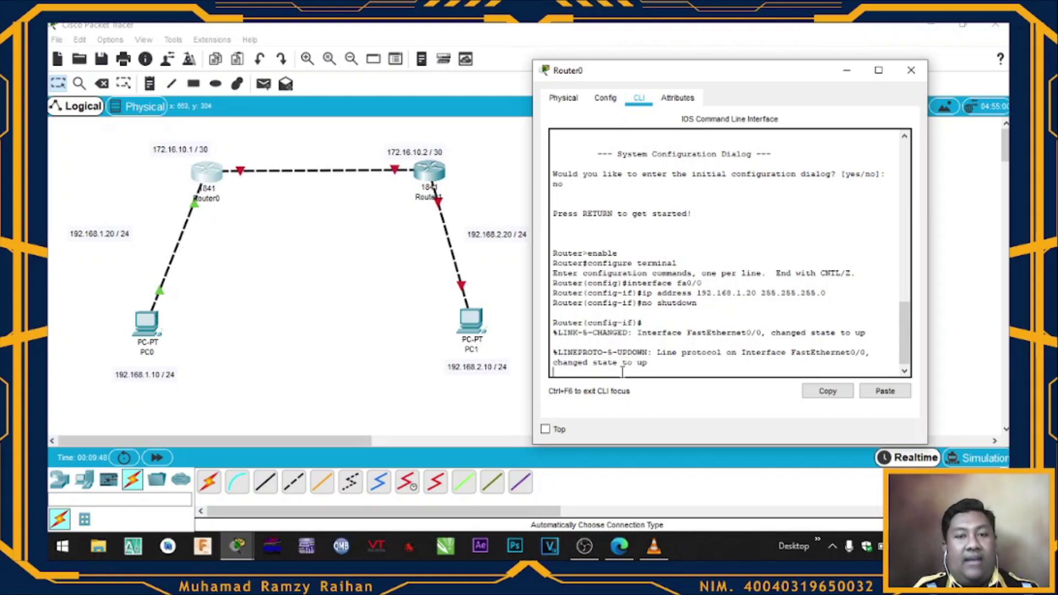
key("Return")
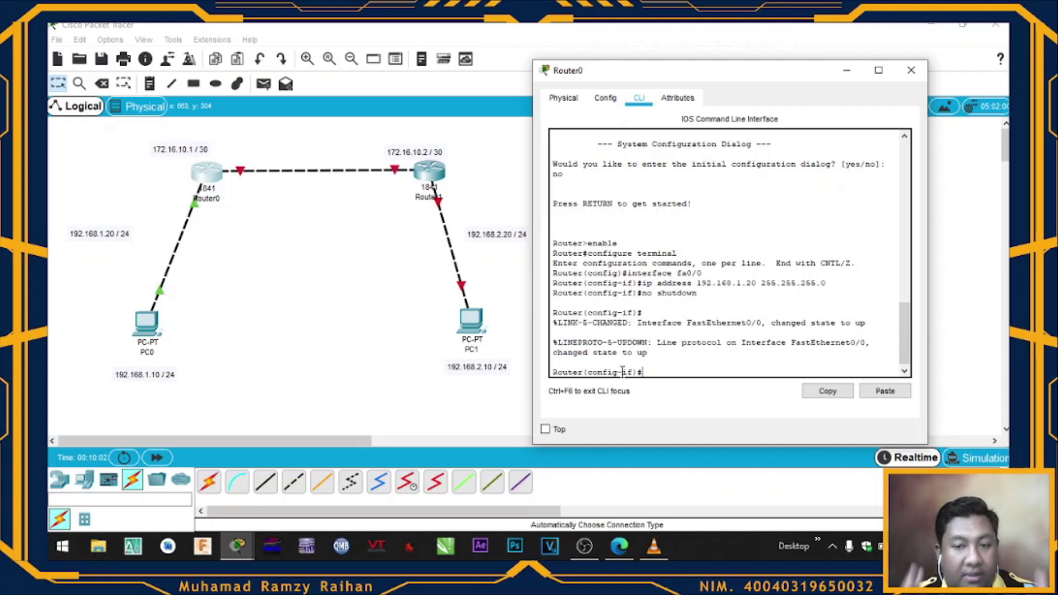
type("exit")
key("Return")
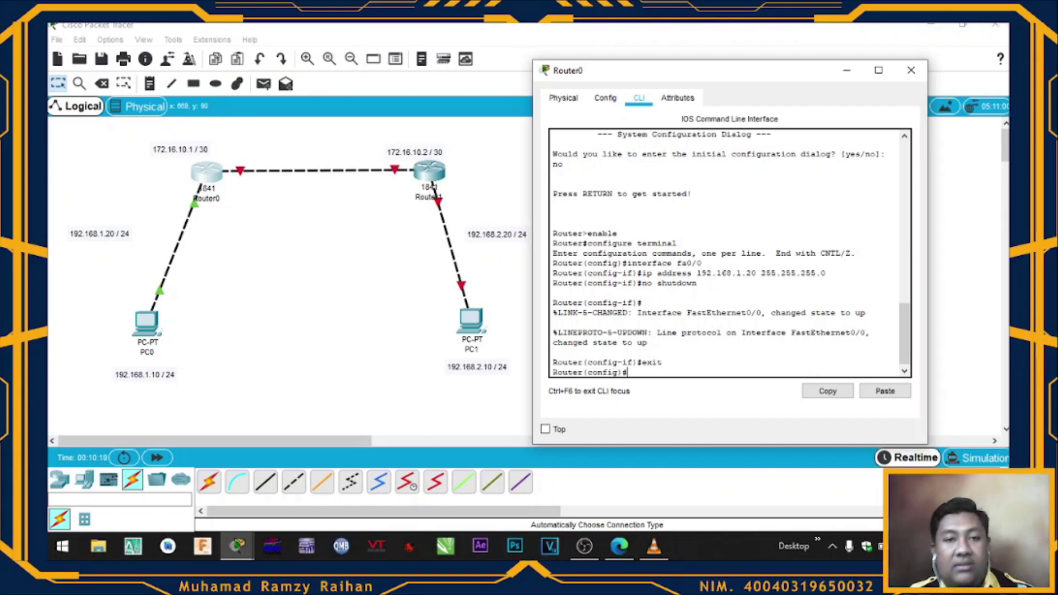
Enter interface configuration mode for fa0/1 on Router0
key("alt+Tab")
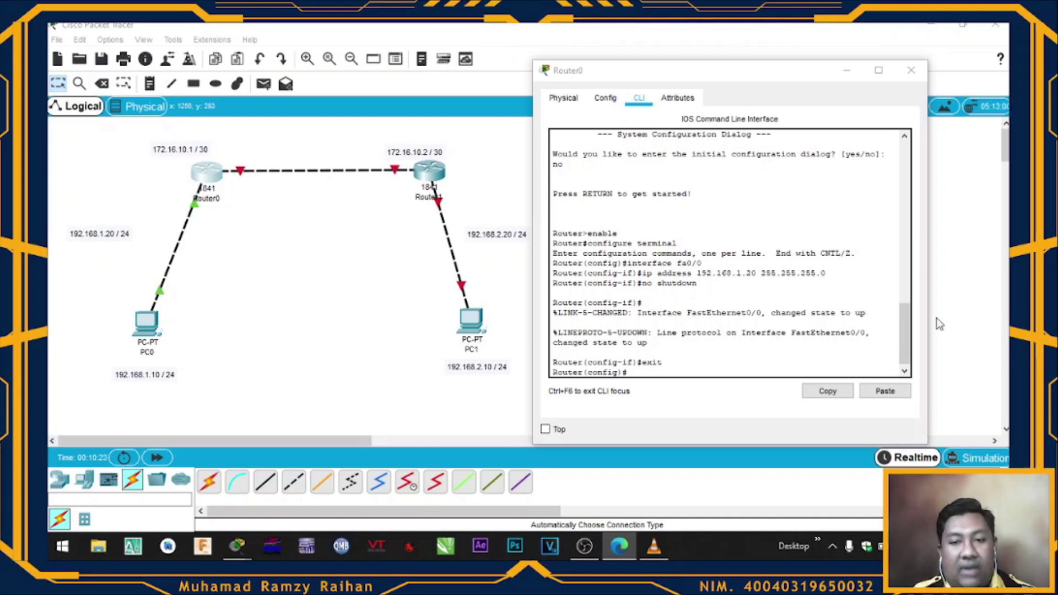
left_click(638, 375)
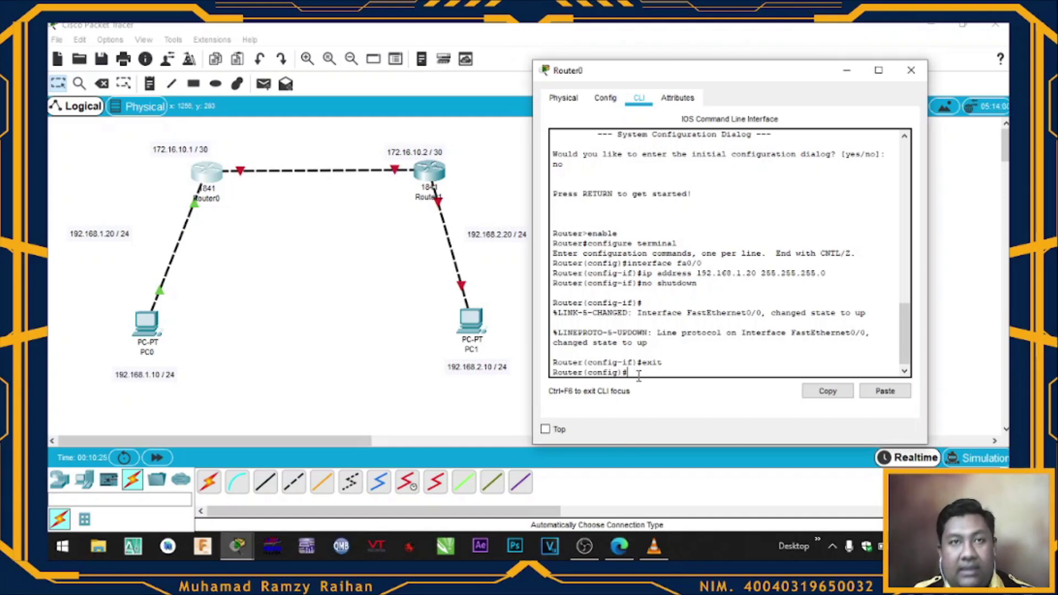
type("inte")
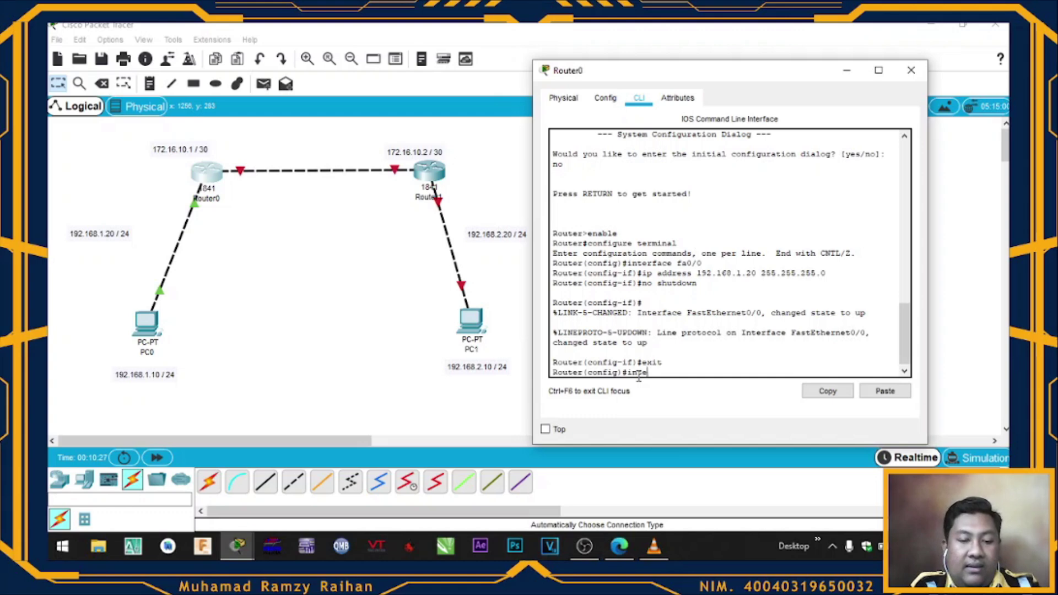
type("rface ")
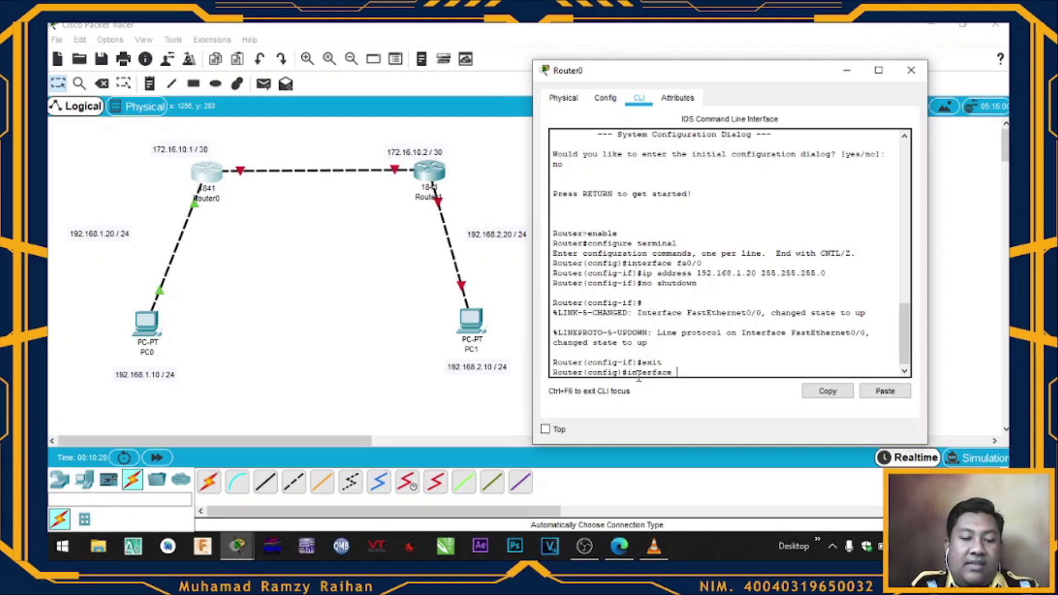
type("fa0")
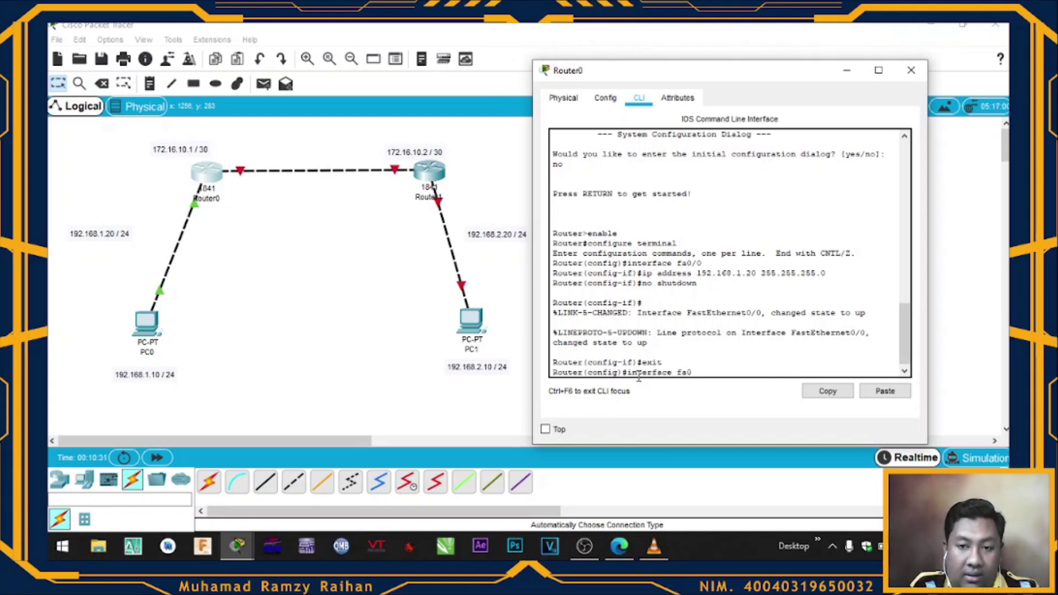
type("/1")
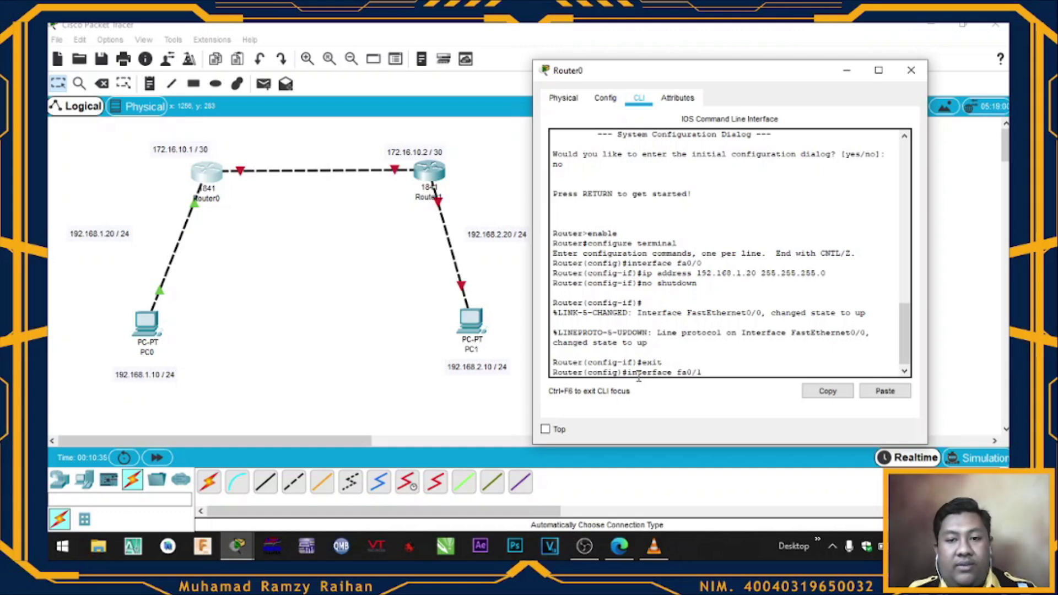
key("Return")
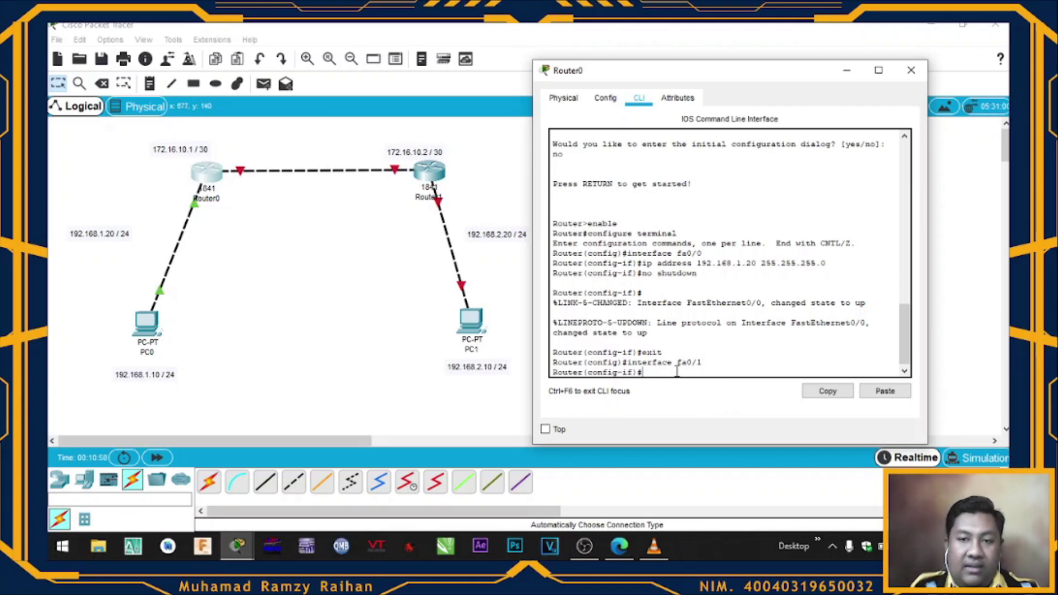
Assign IP address 172.16.10.1 with subnet mask 255.255.255.252 to Router0's fa0/1 interface
type("ip address 172")
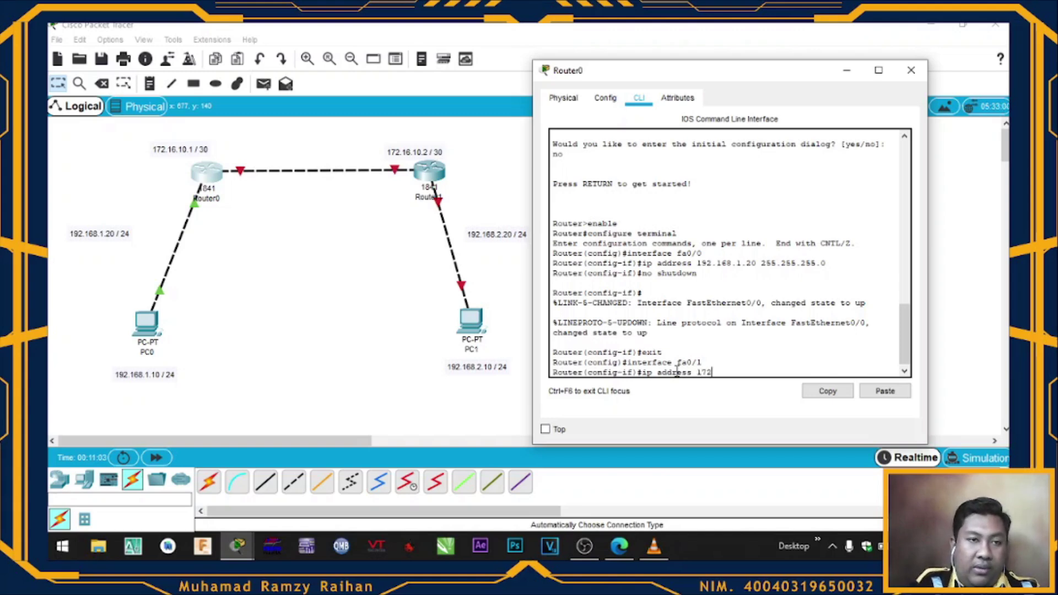
type(".16.10.1")
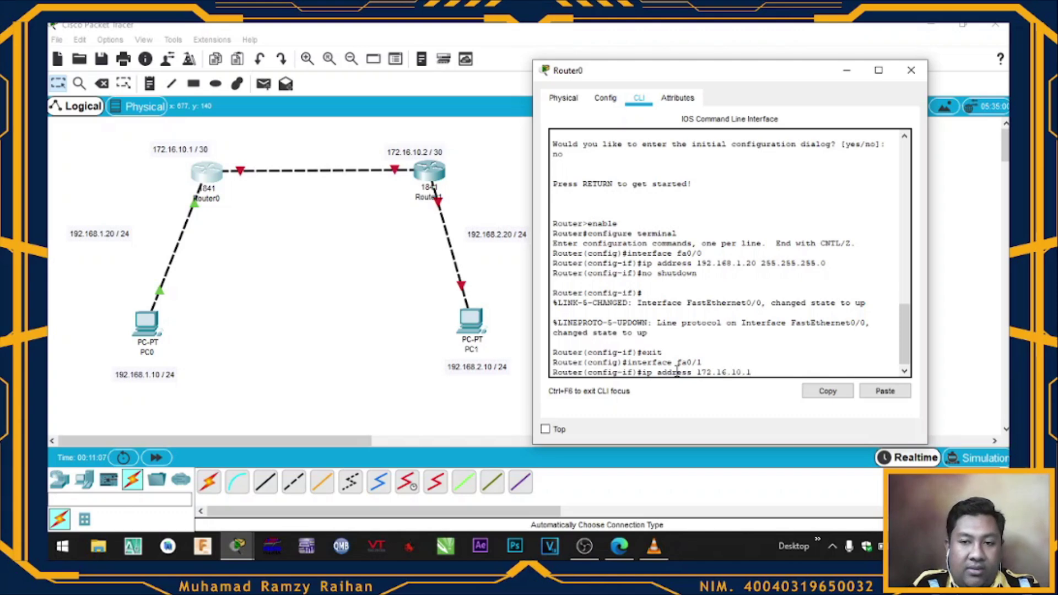
type(" 255")
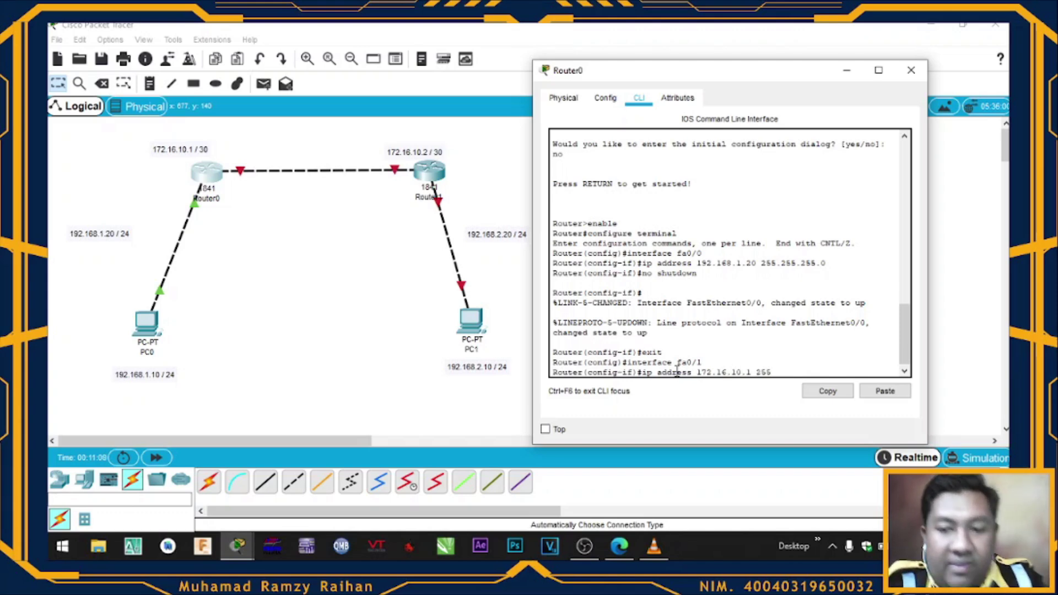
type(".255.2")
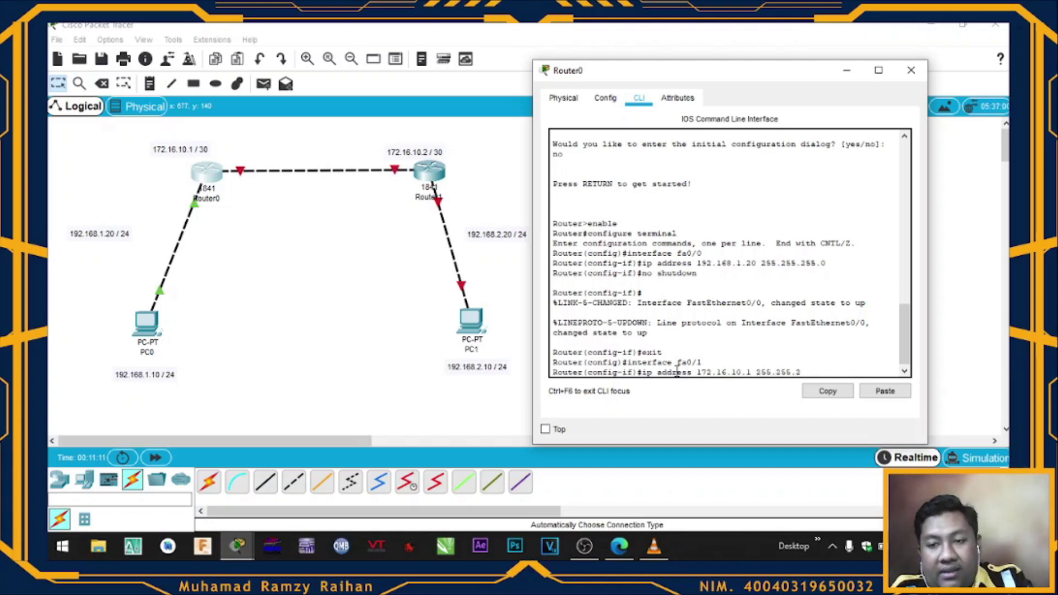
type("55.252")
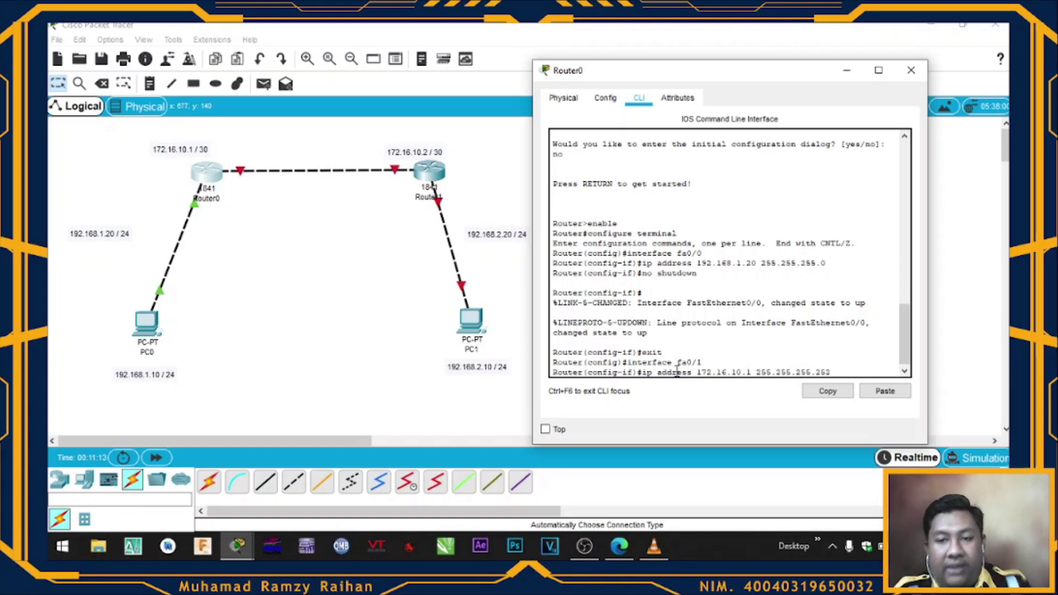
key("Return")
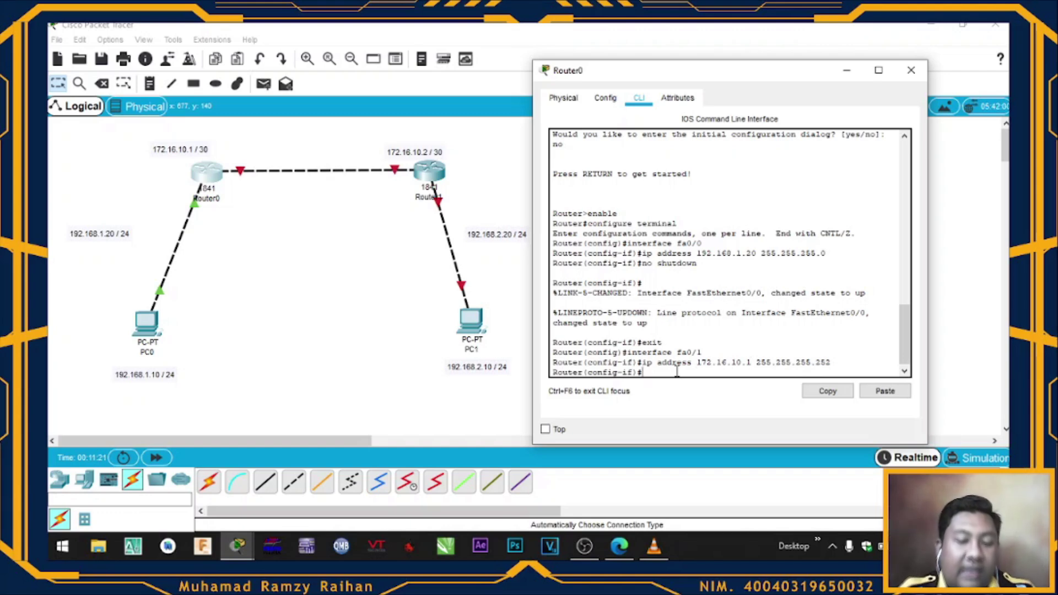
Enable Router0's fa0/1 interface with no shutdown and return to the interface configuration prompt
type("no shutdown")
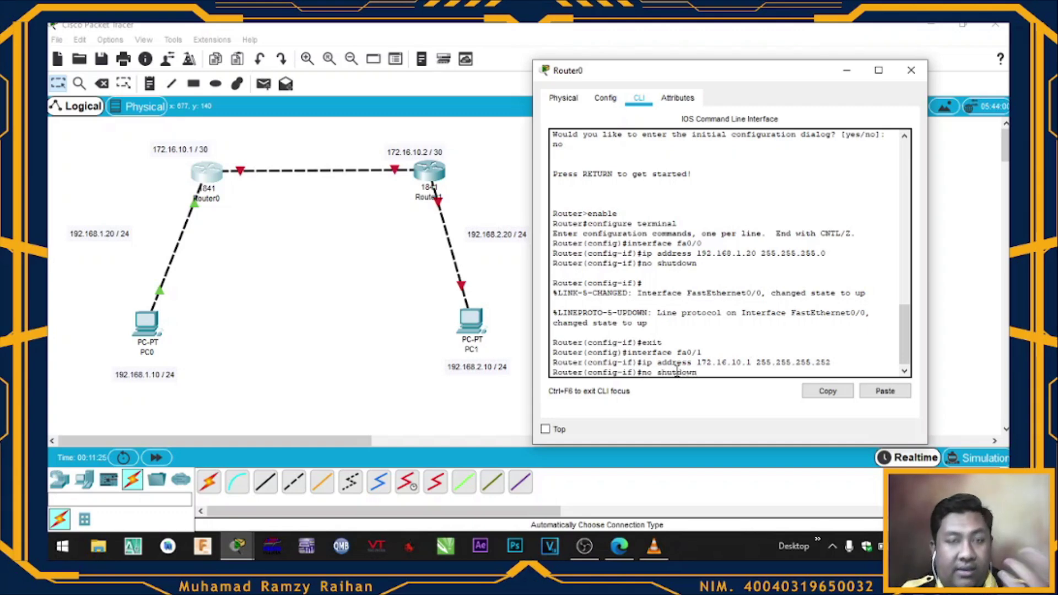
key("Return")
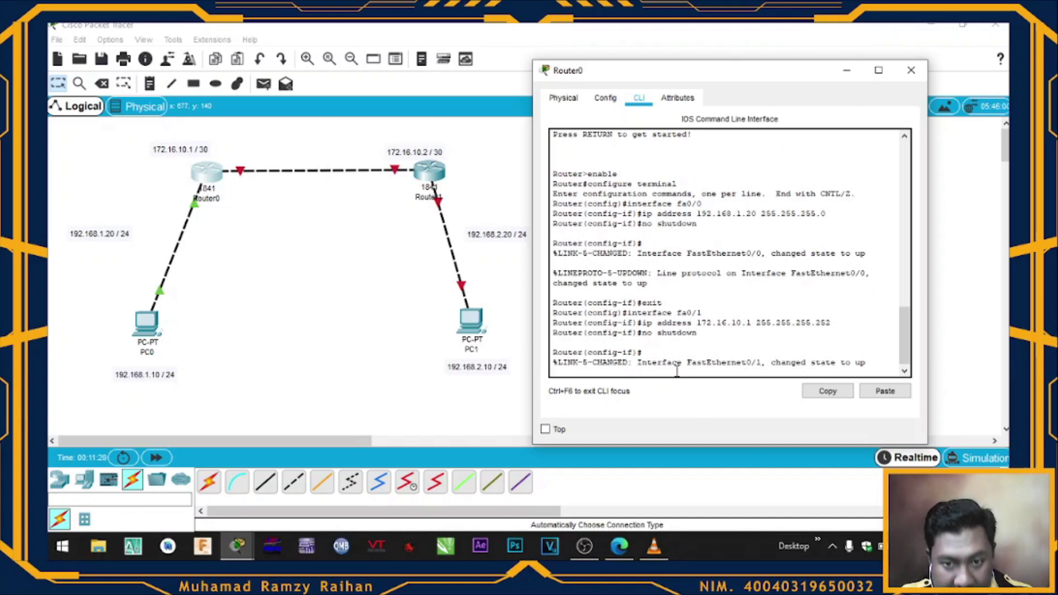
key("Return")
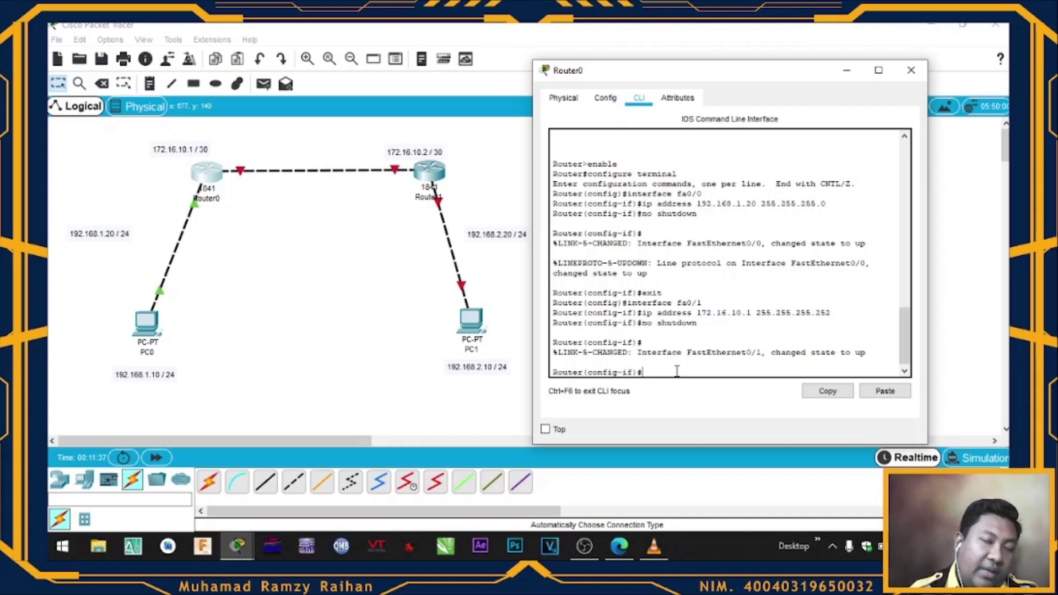
Exit interface configuration and global configuration on Router0, returning to privileged mode
type("wxit")
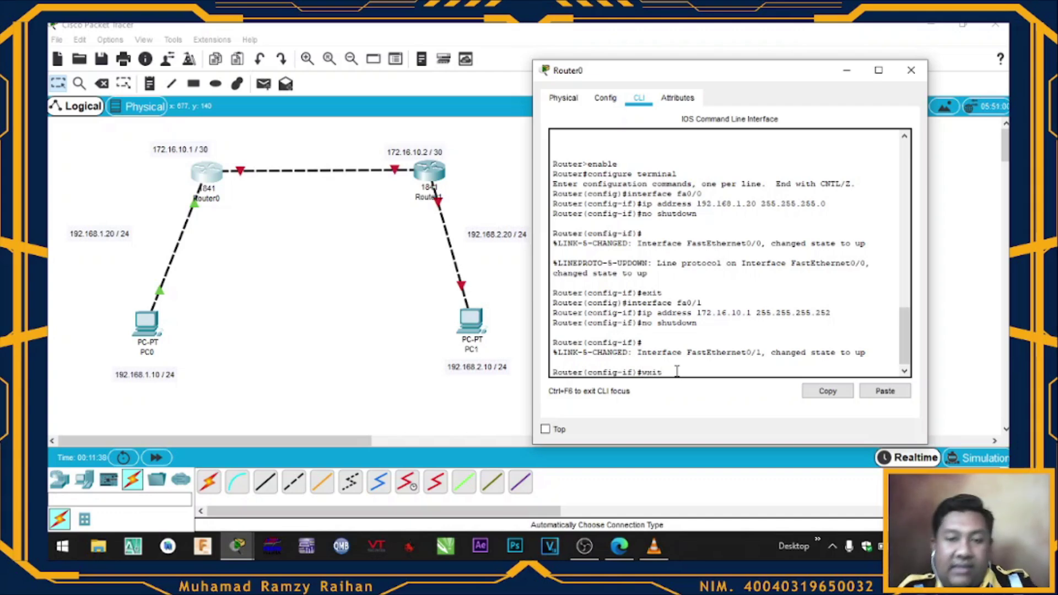
key("BackSpace")
key("BackSpace")
key("BackSpace")
key("BackSpace")
type("e")
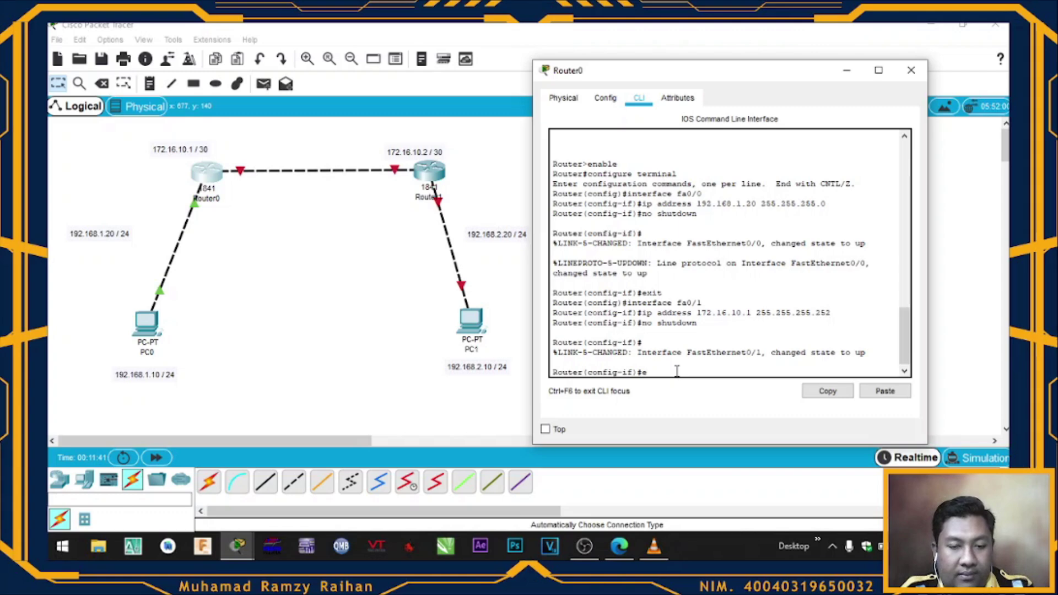
type("xit")
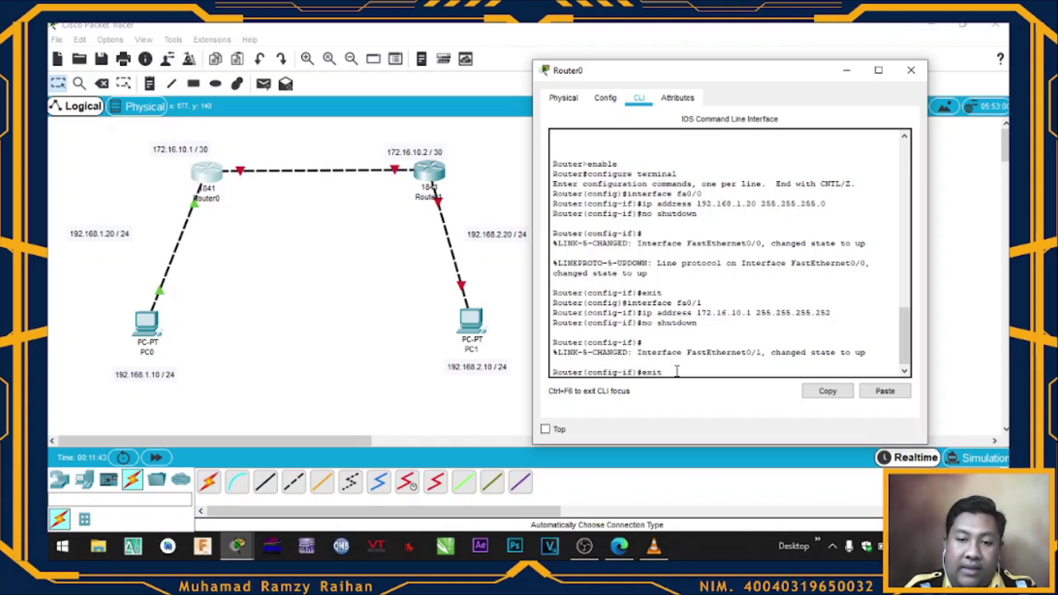
key("Return")
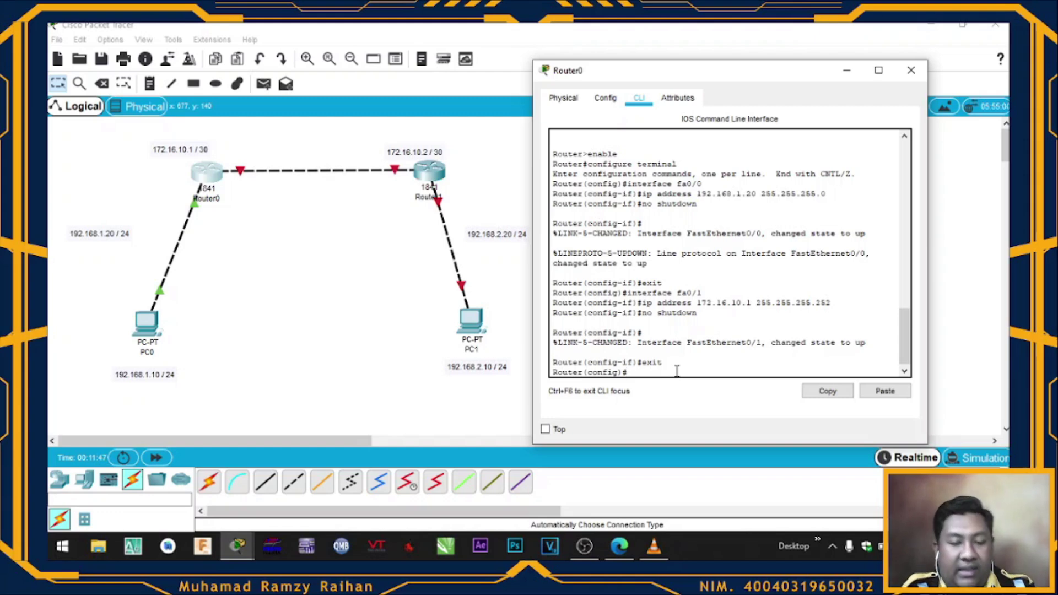
type("exit")
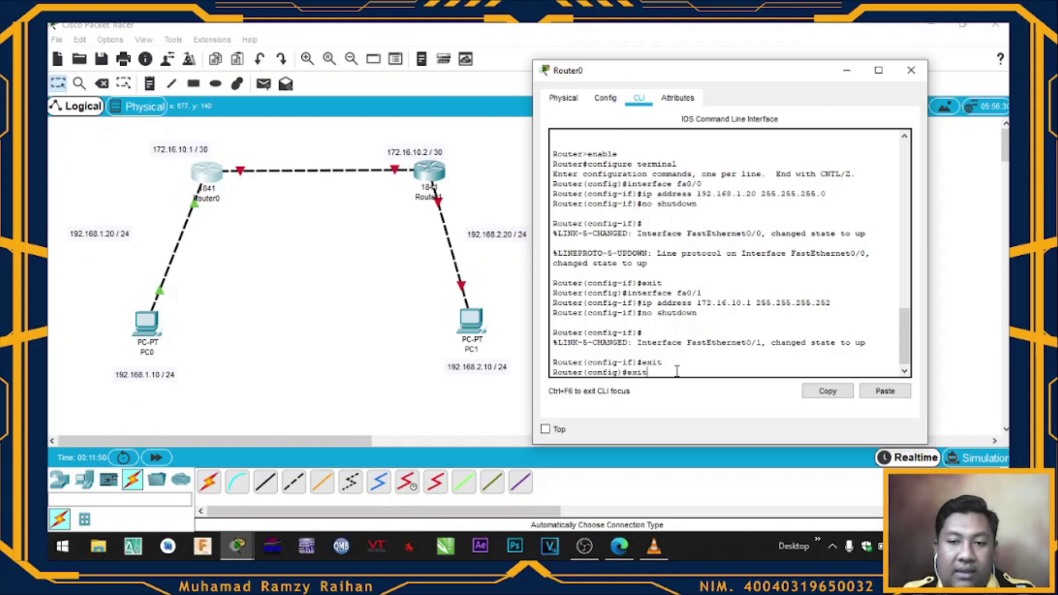
key("Return")
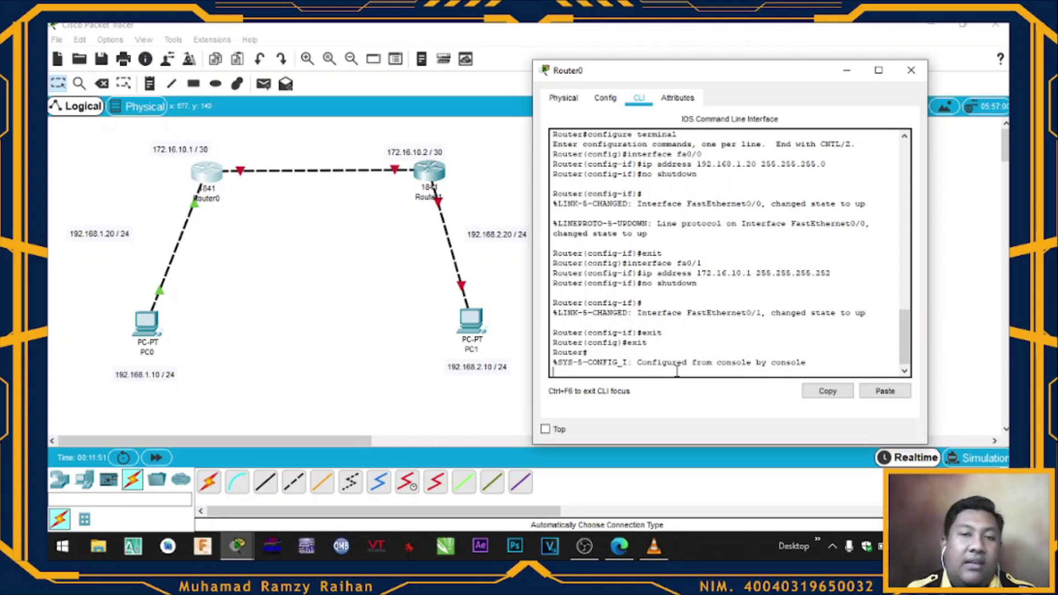
Close Router0's window and open the command line interface of Router1
left_click(903, 73)
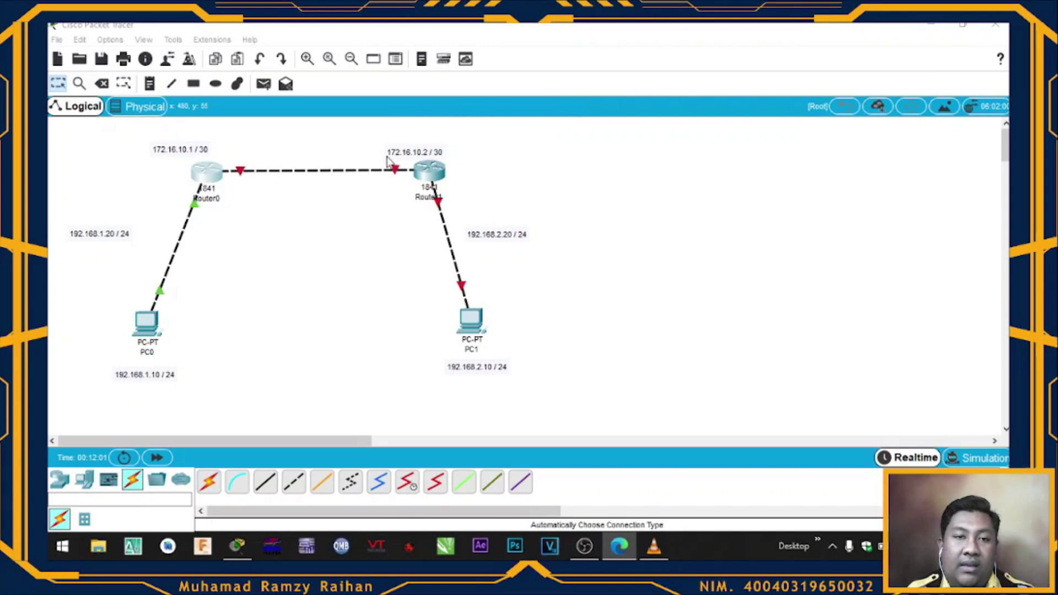
left_click(428, 169)
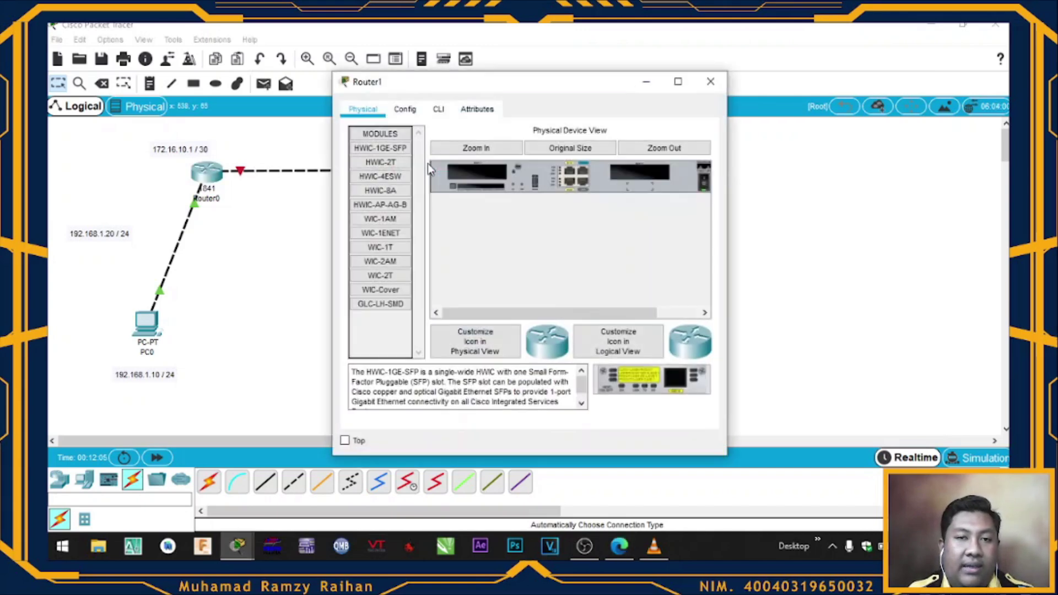
left_click(440, 108)
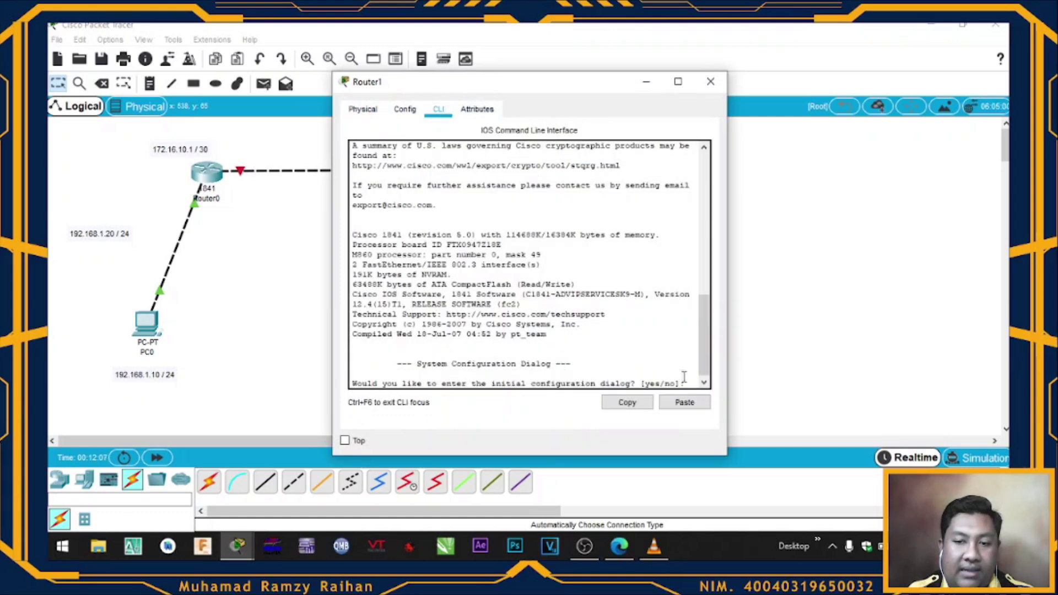
Answer no to Router1's initial configuration dialog, start its console session and move the window clear of the topology
type("no")
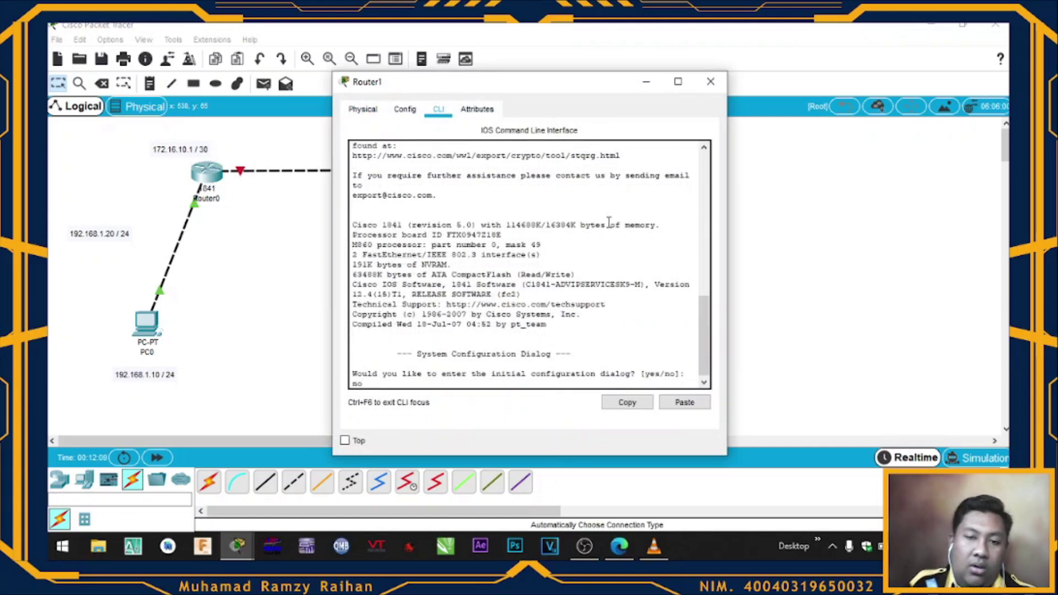
key("Return")
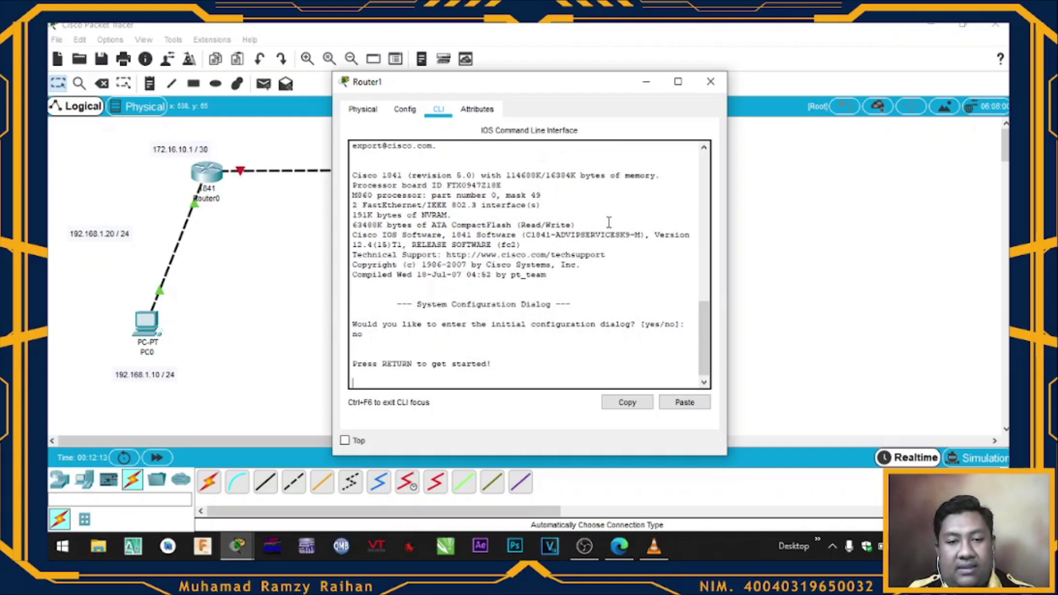
key("Return")
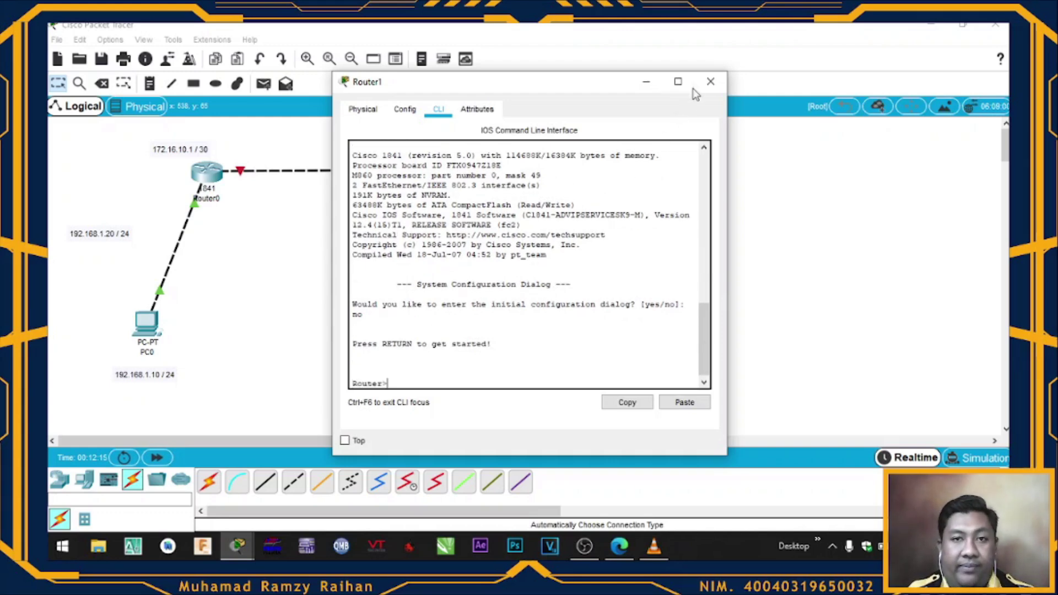
left_click_drag(580, 87, 820, 85)
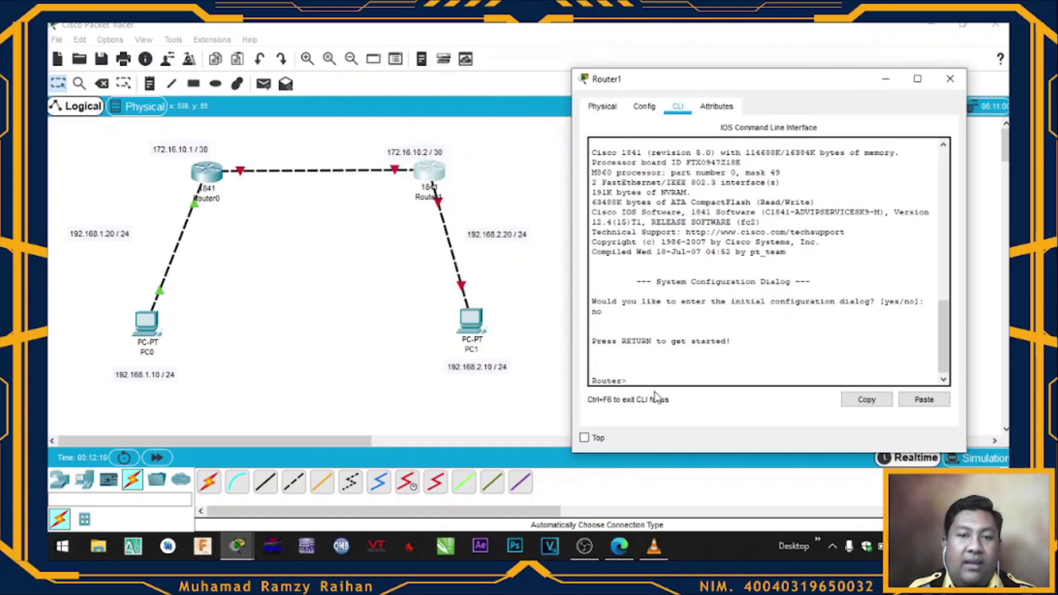
Enter privileged mode with enable and global configuration mode with configure terminal on Router1
key("alt+Tab")
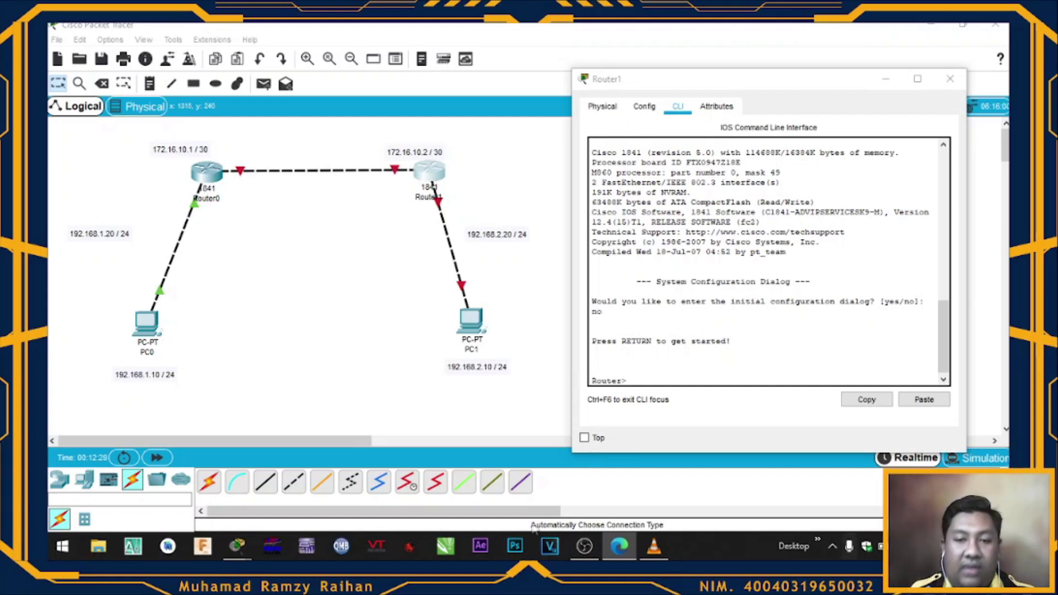
left_click(640, 381)
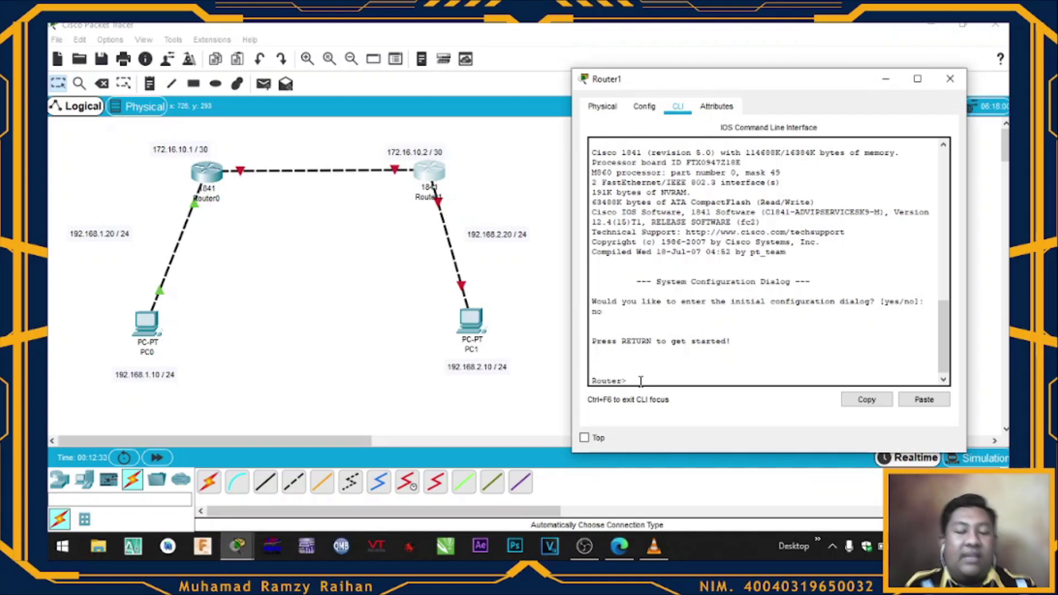
type("enab")
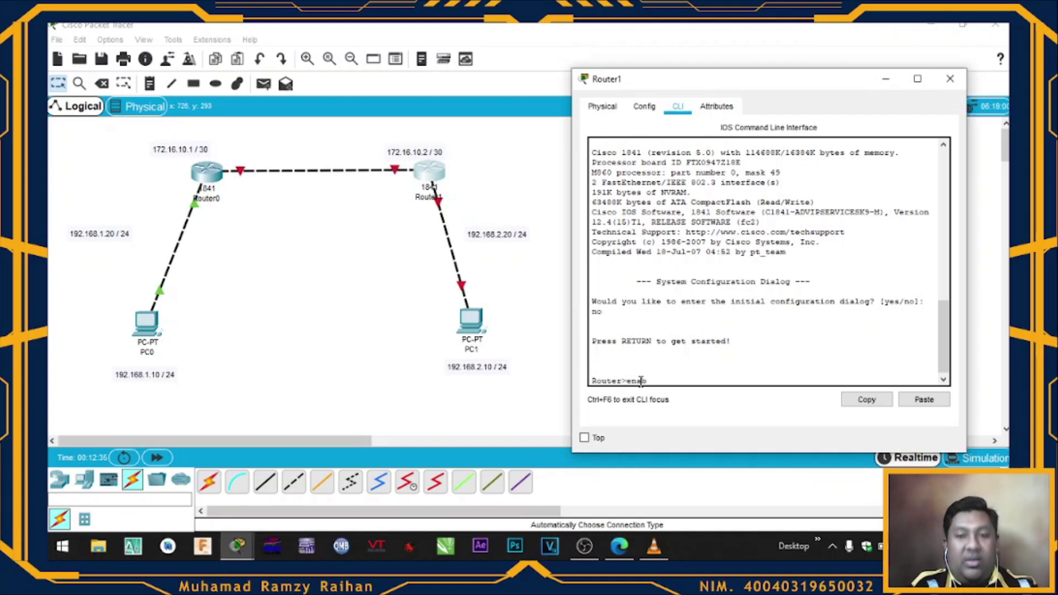
type("le")
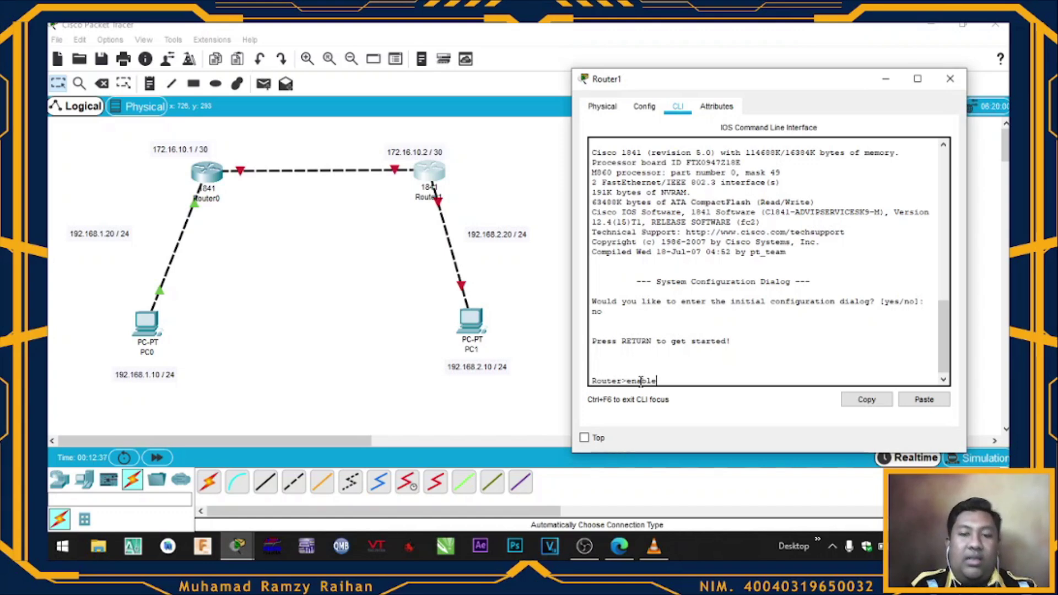
key("Return")
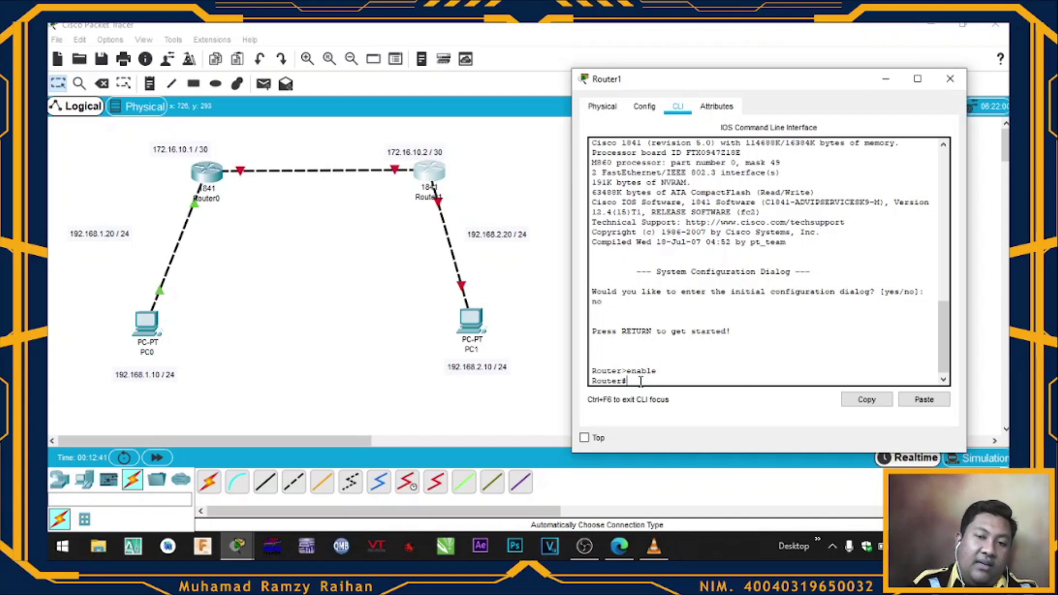
type("configure terminal")
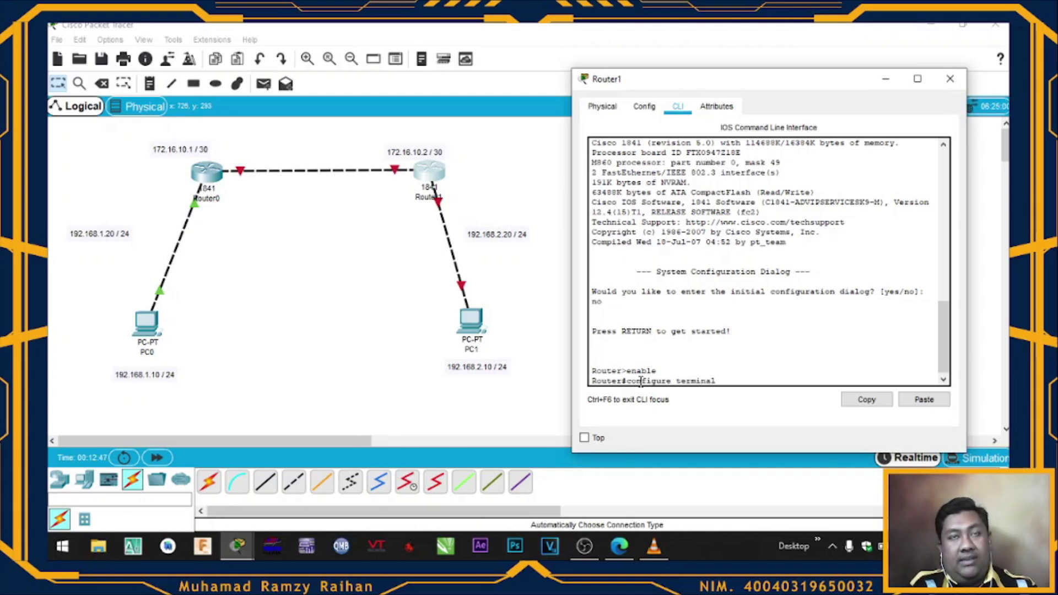
key("Return")
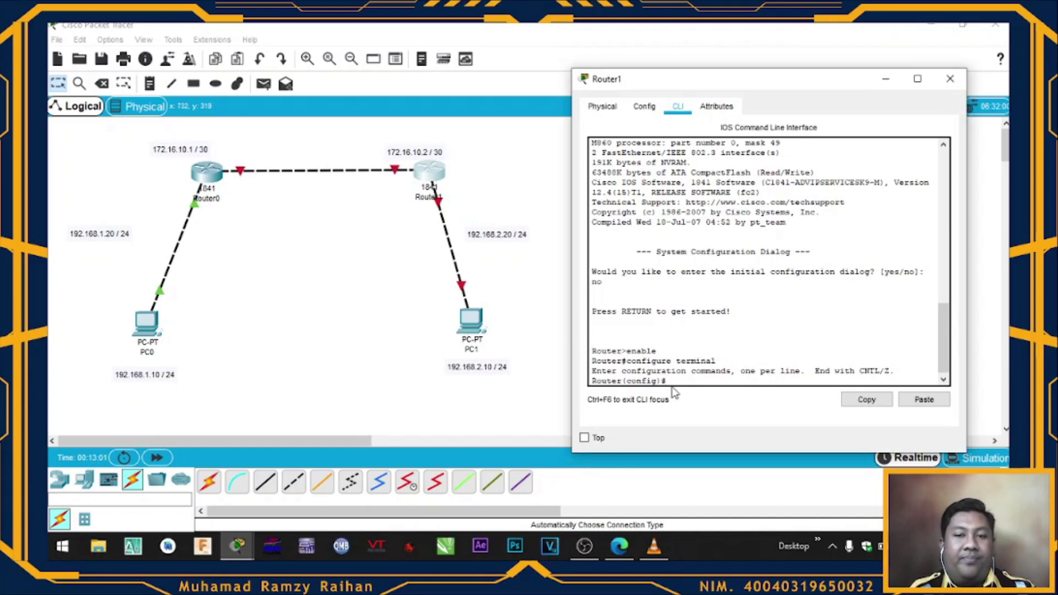
Enter interface configuration mode for fa0/0 on Router1
type("interface")
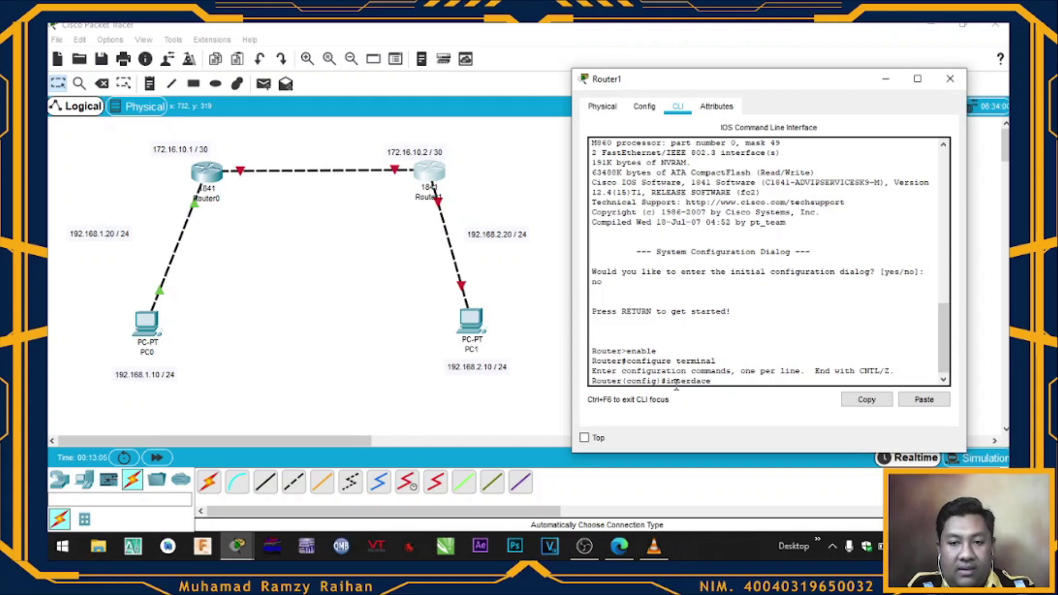
key("BackSpace")
key("BackSpace")
key("BackSpace")
key("BackSpace")
type("face")
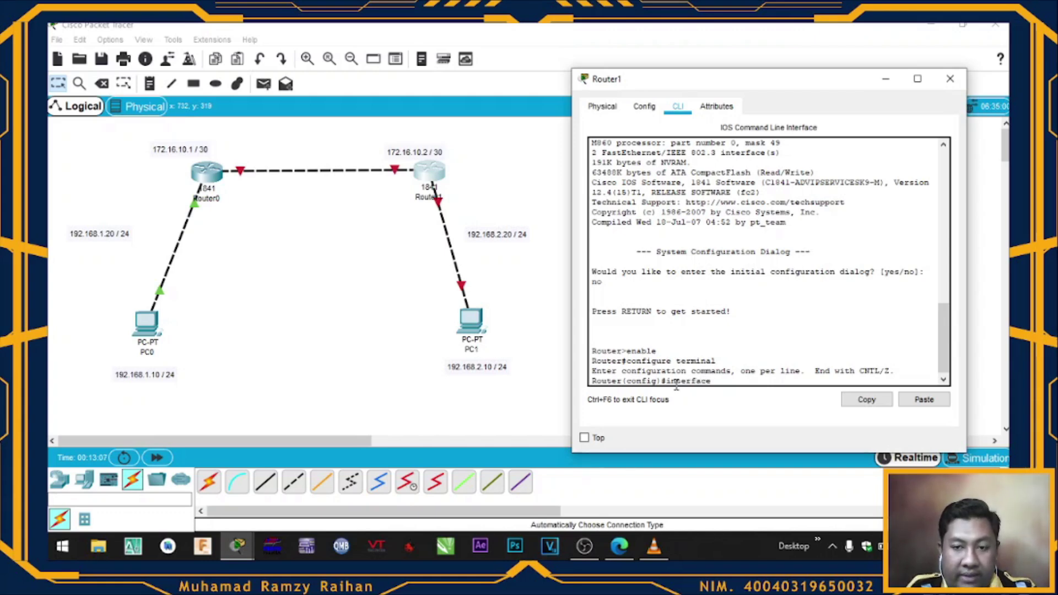
type(" fa")
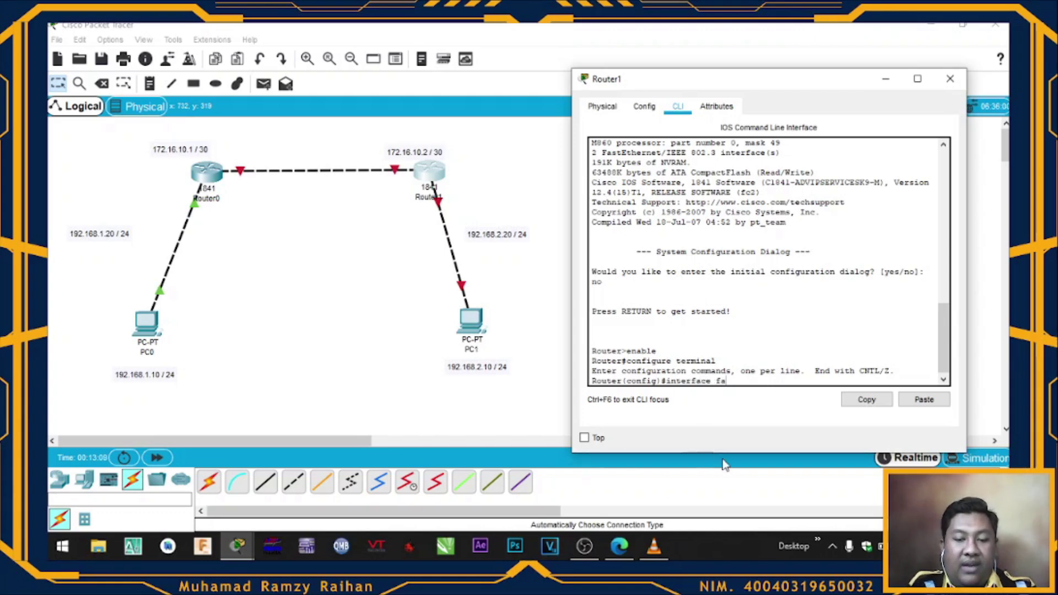
type("0/0")
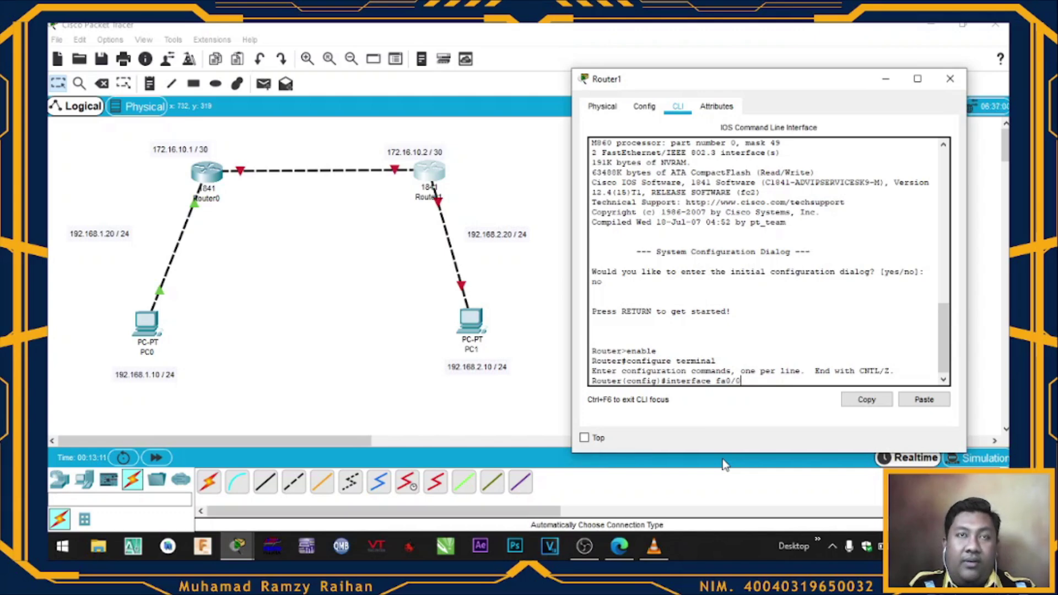
key("Return")
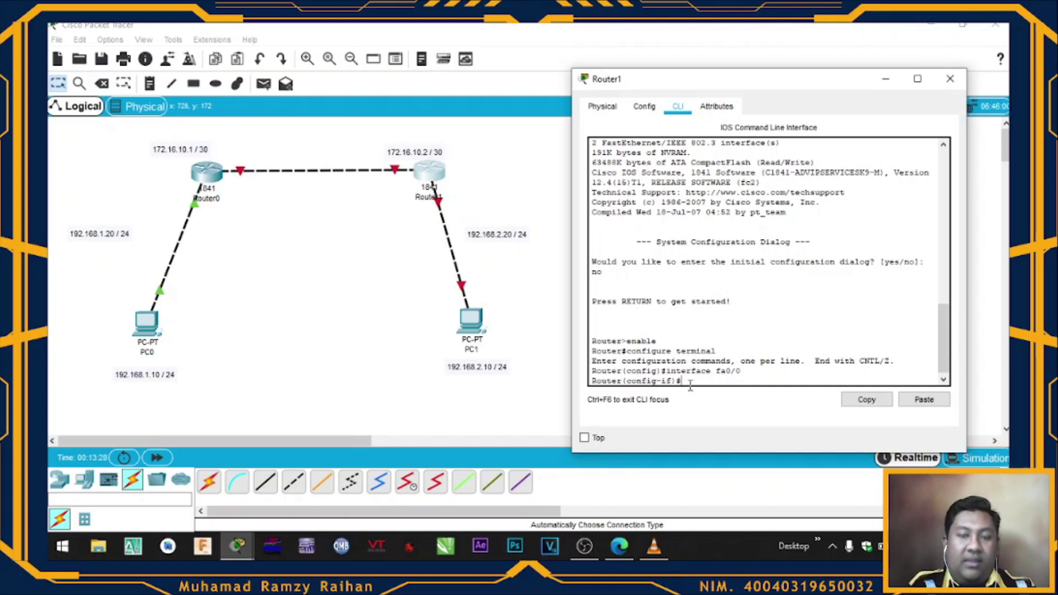
Assign IP address 192.168.2.20 with subnet mask 255.255.255.0 to Router1's fa0/0 interface
type("ip ad")
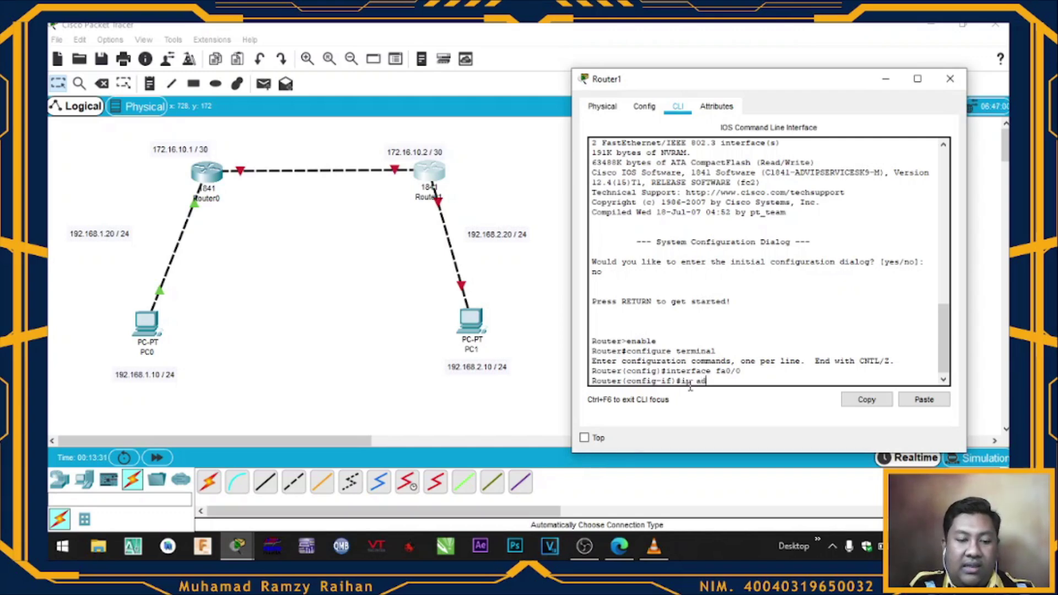
type("dress 192")
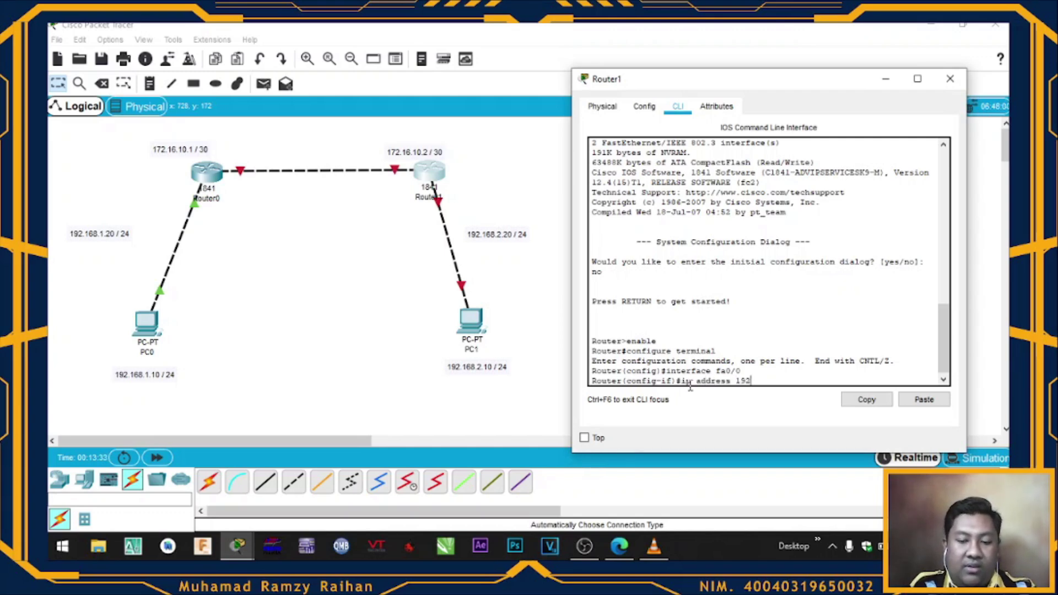
type(".168.2.20")
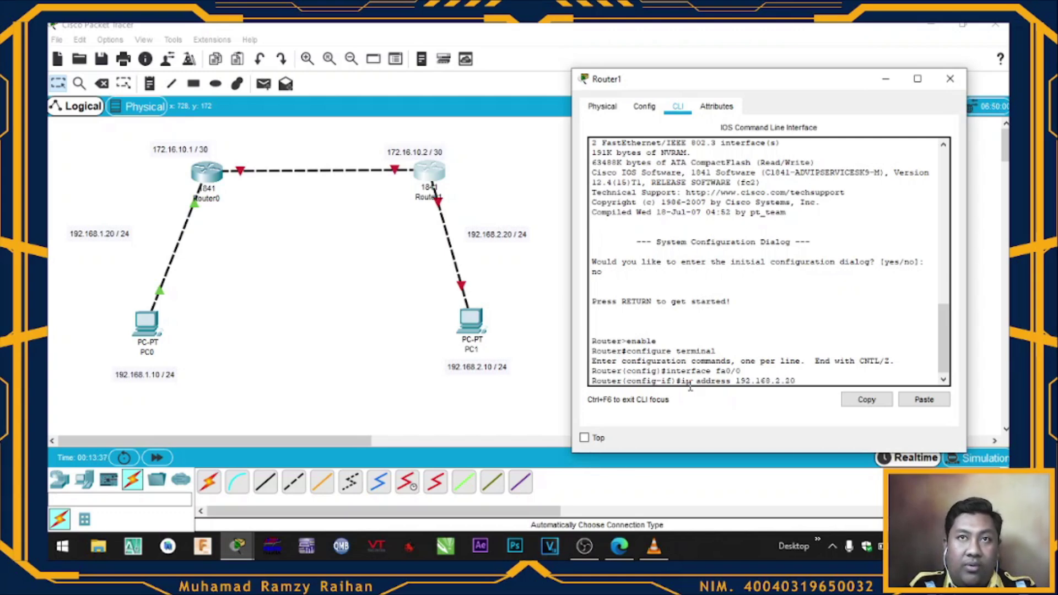
type(" 255.255.255.0")
key("Return")
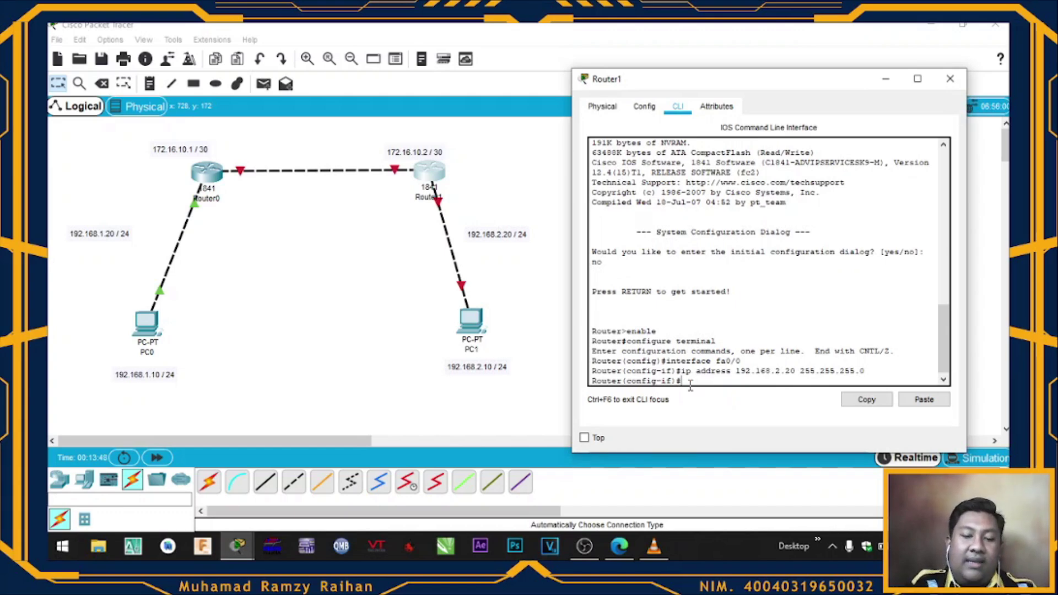
Enable Router1's fa0/0 interface with no shutdown and exit to global configuration mode
type("no shut")
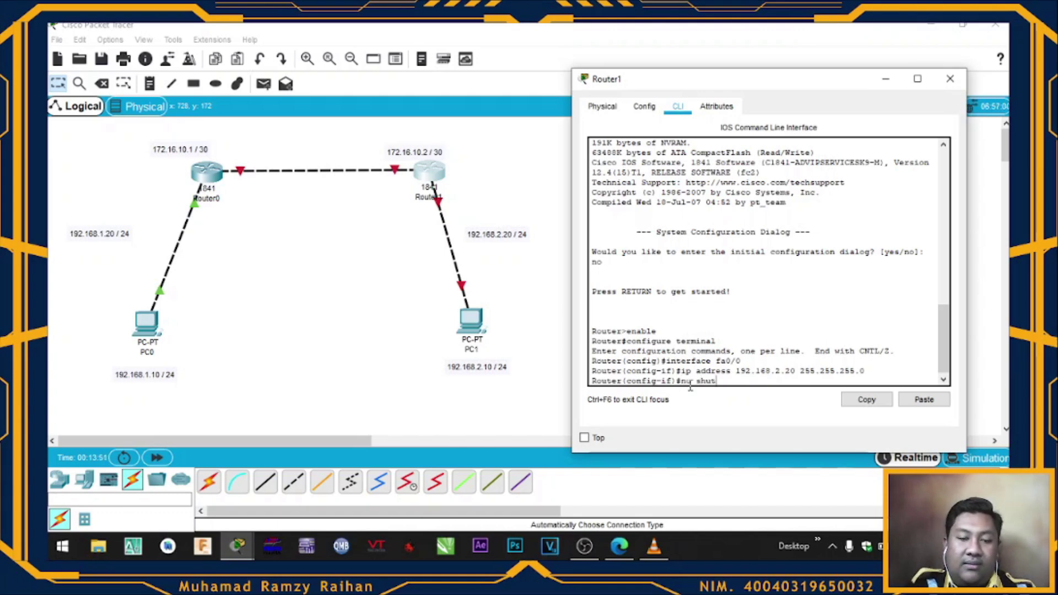
type("down")
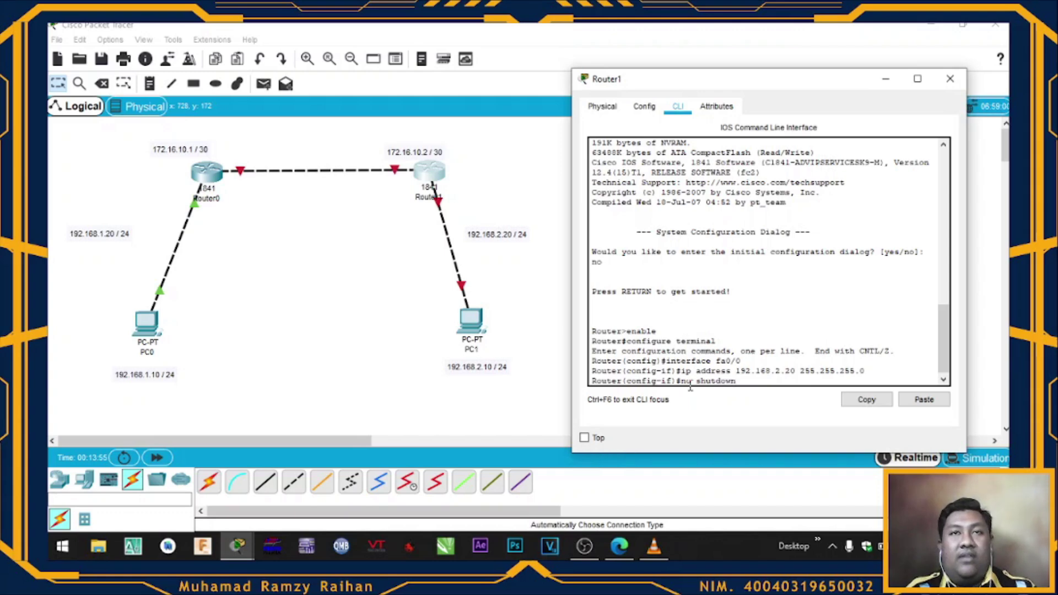
key("Return")
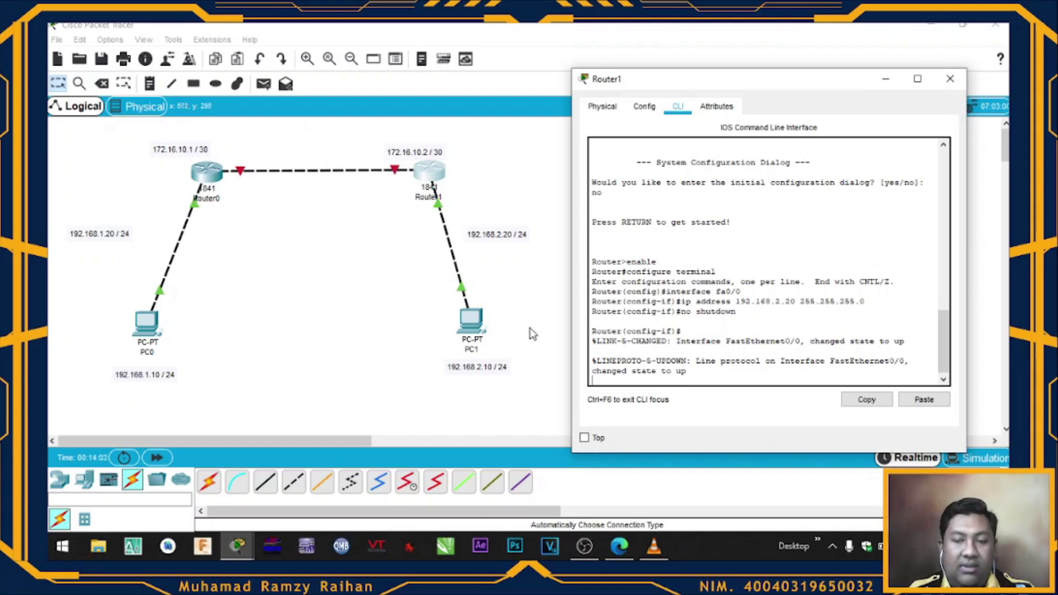
key("Return")
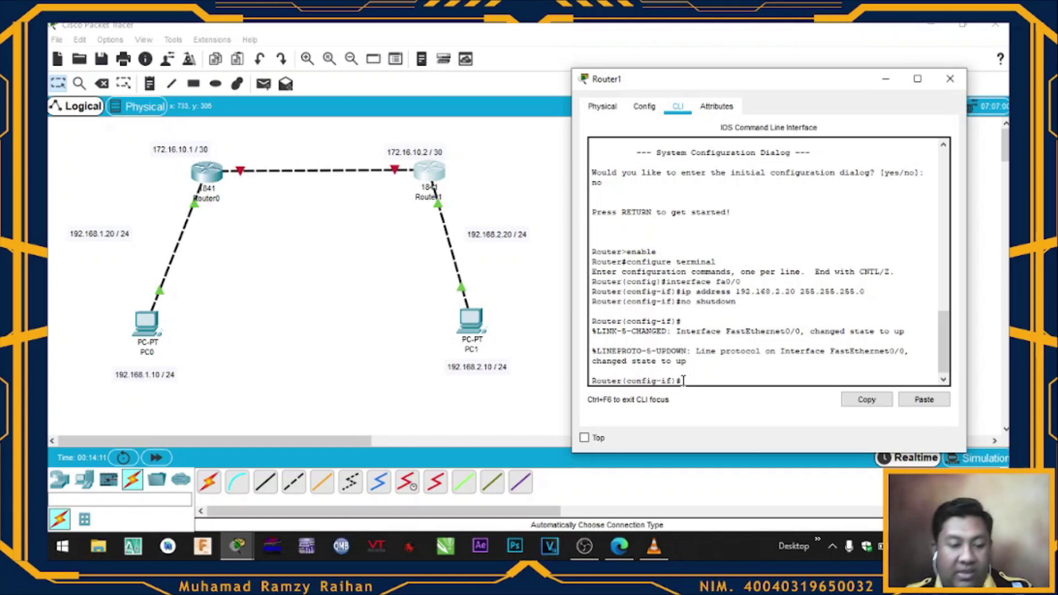
type("exit")
key("Return")
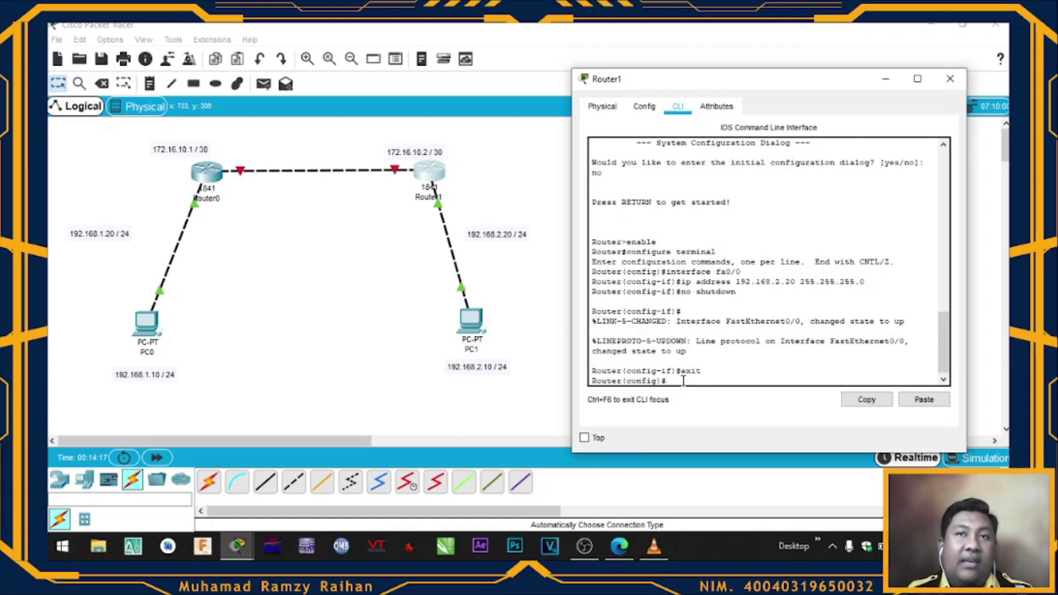
Enter interface configuration mode for fa0/1 on Router1
key("alt+Tab")
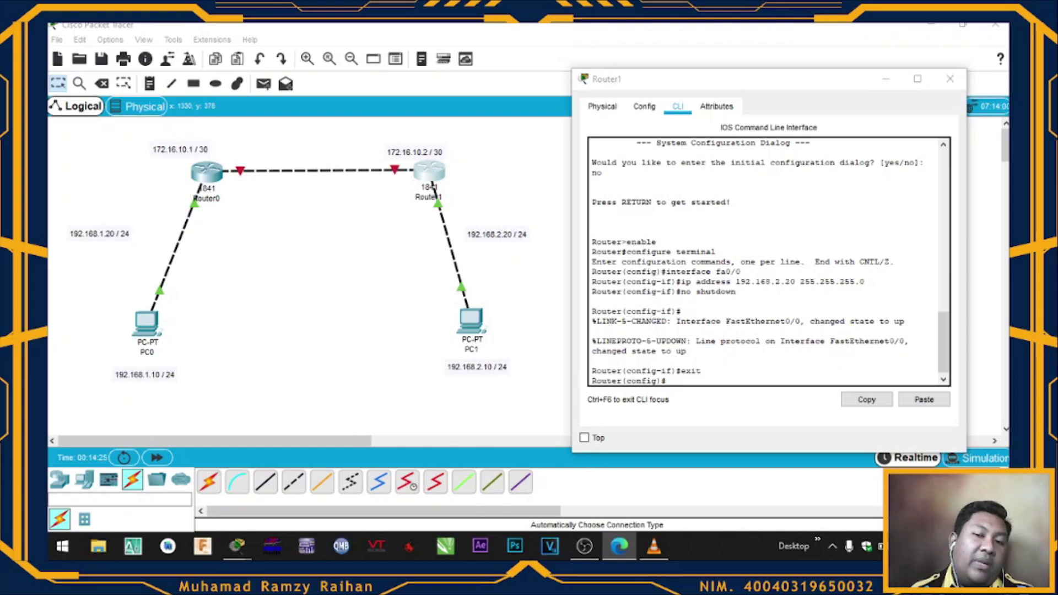
left_click(682, 381)
type("in")
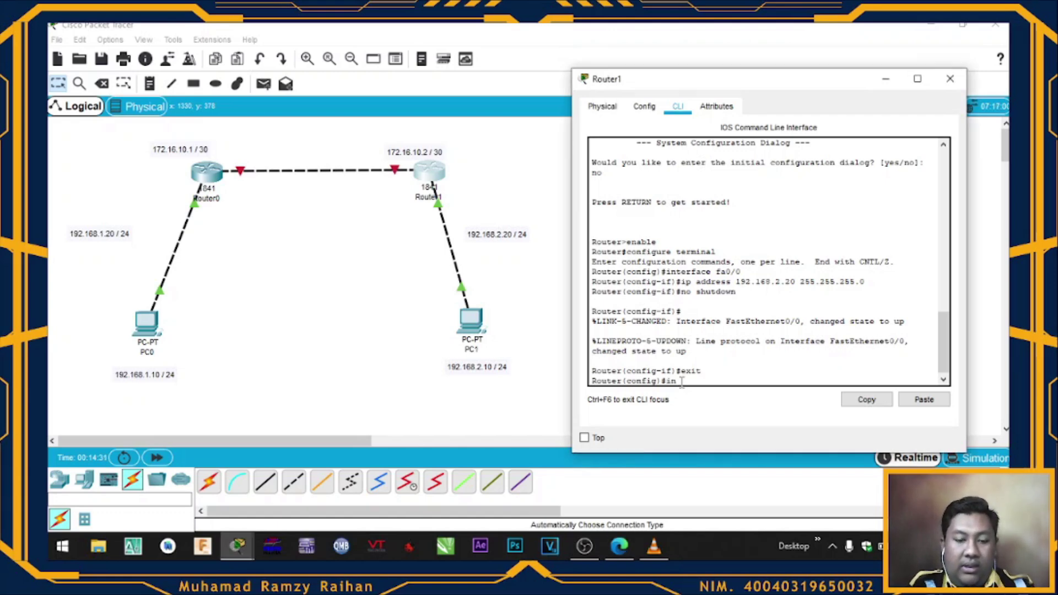
type("terface")
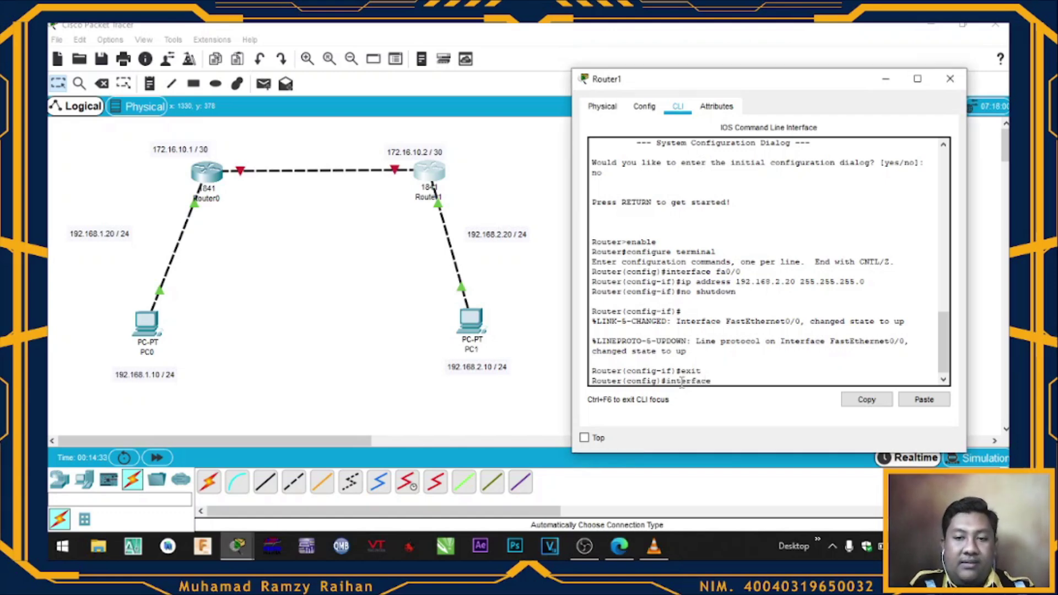
type(" sa")
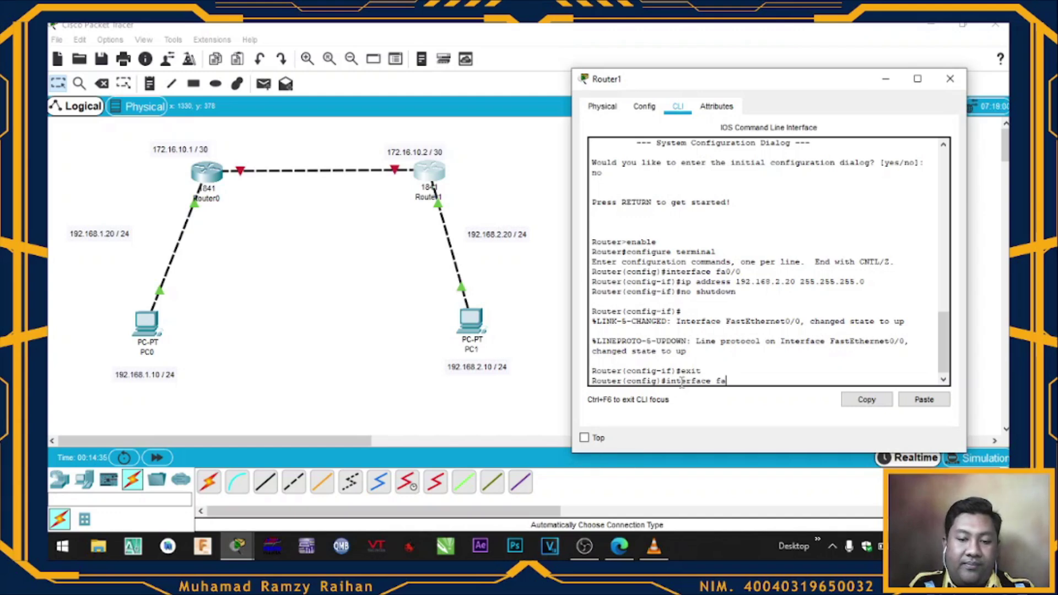
type("0/1")
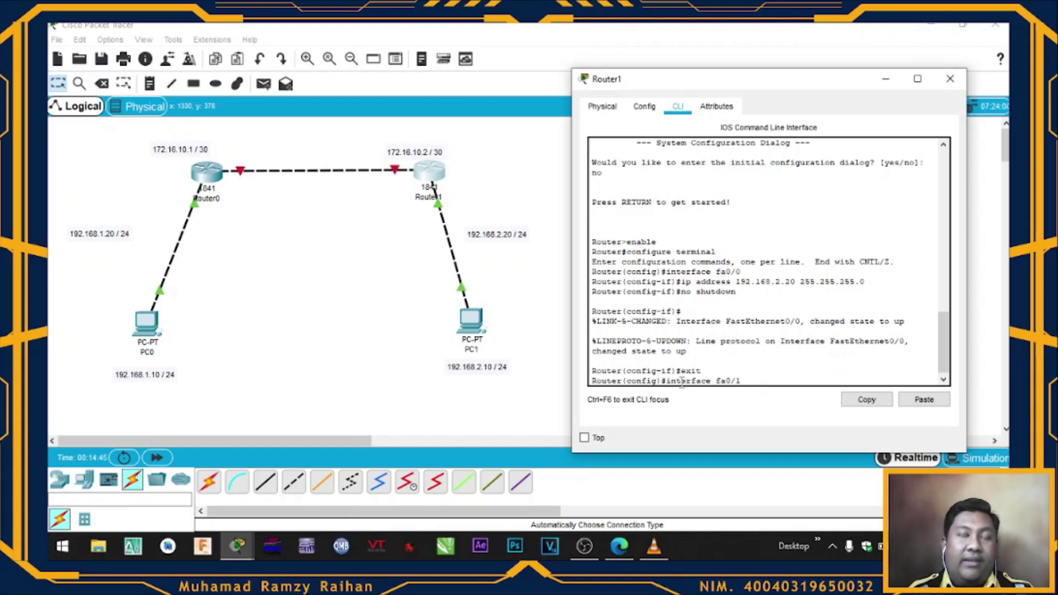
key("Return")
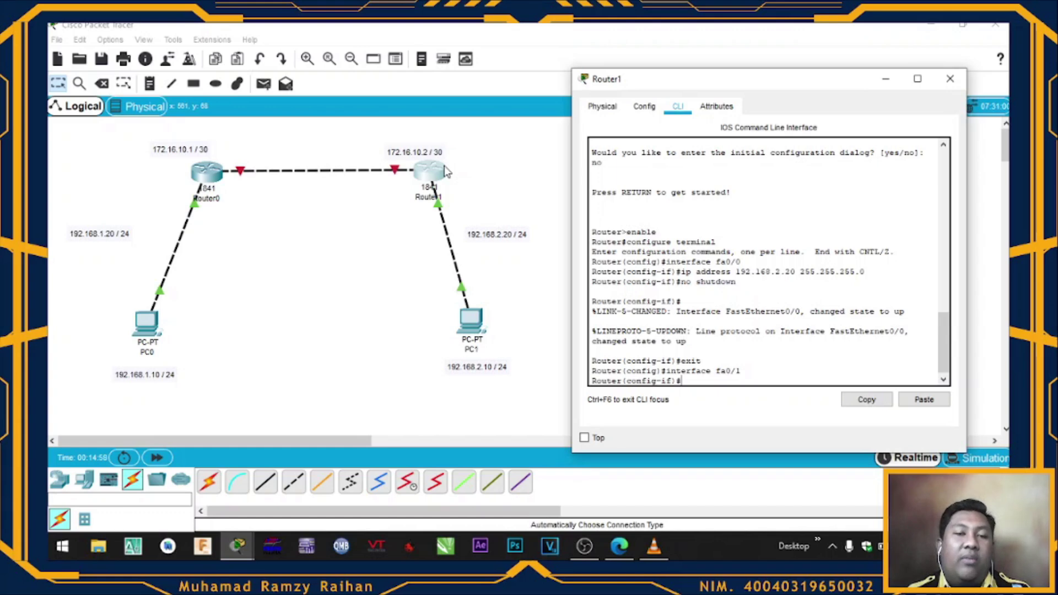
Assign IP address 172.16.10.2 with subnet mask 255.255.255.252 to Router1's fa0/1 interface
left_click(694, 380)
type("ip address 172.1")
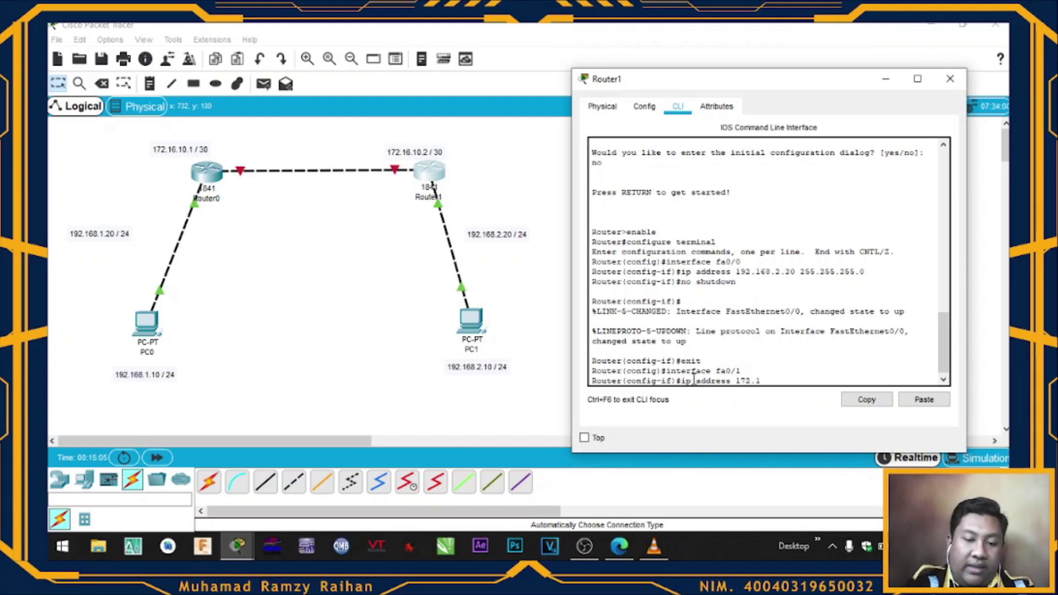
type("6.10.")
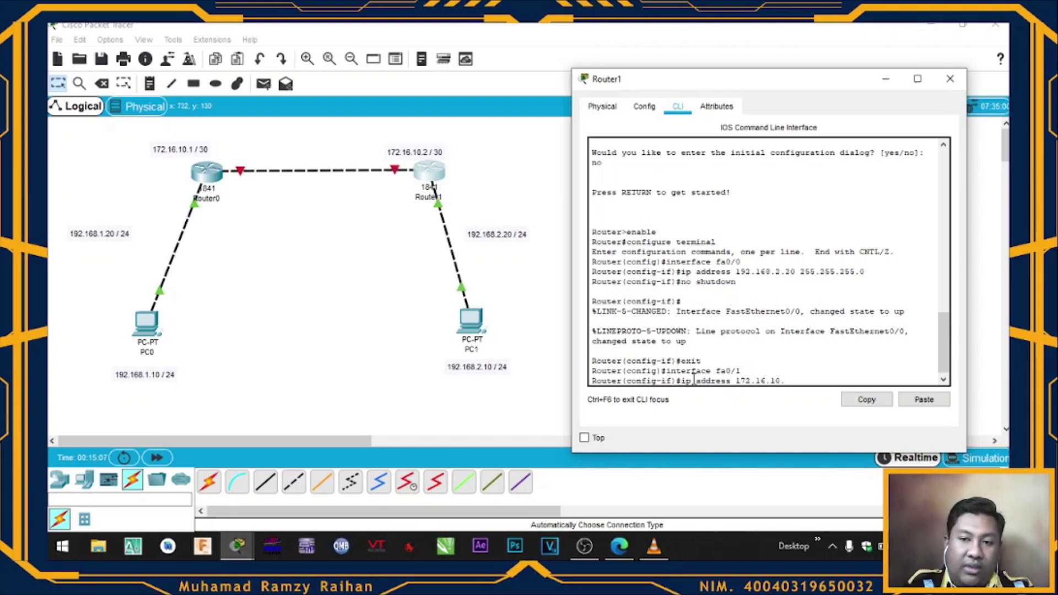
type("2 255")
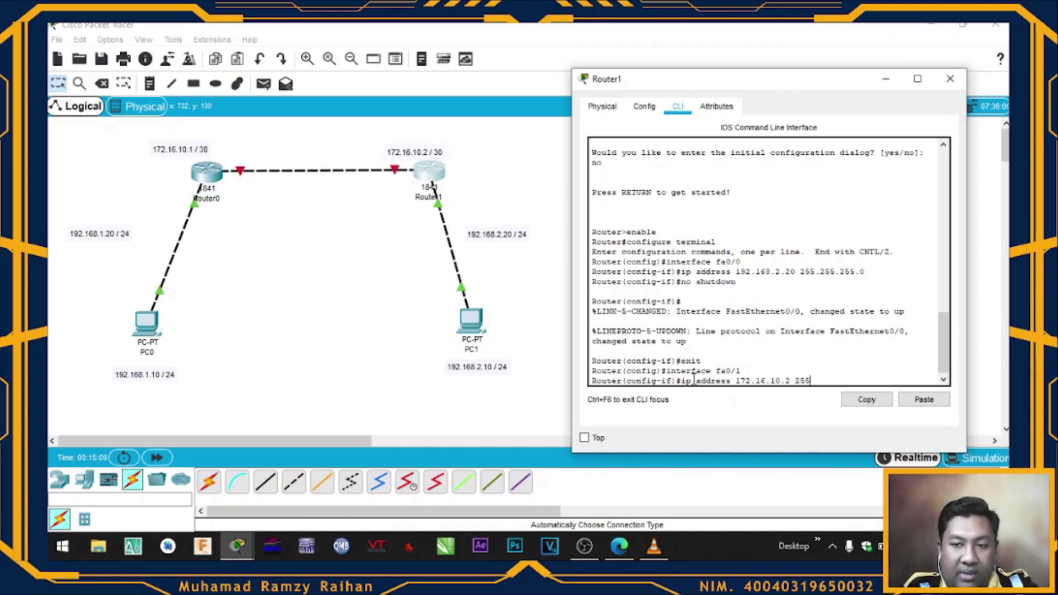
type(".255.25")
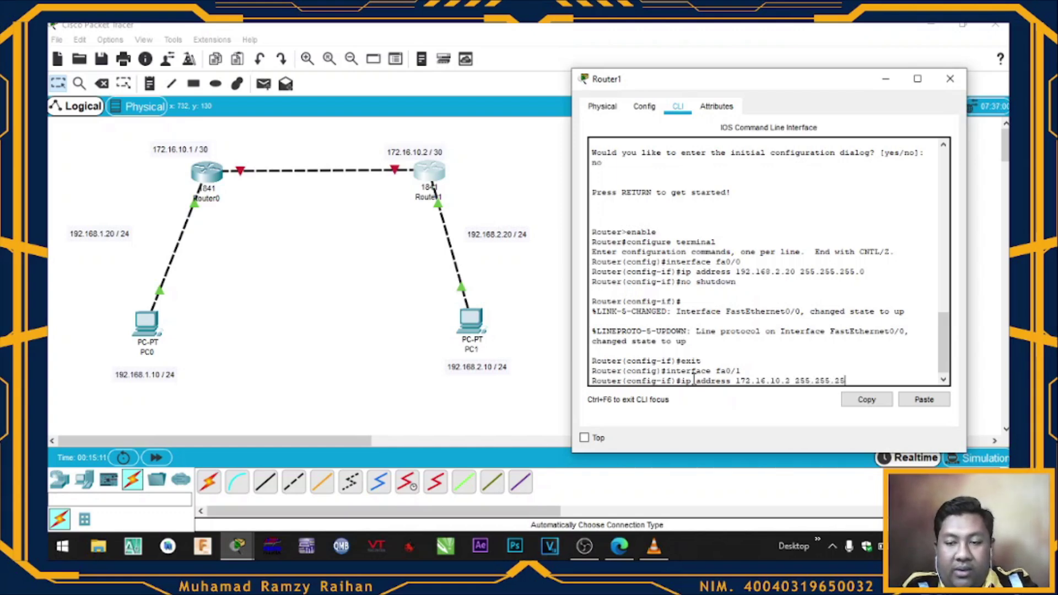
type("5.252")
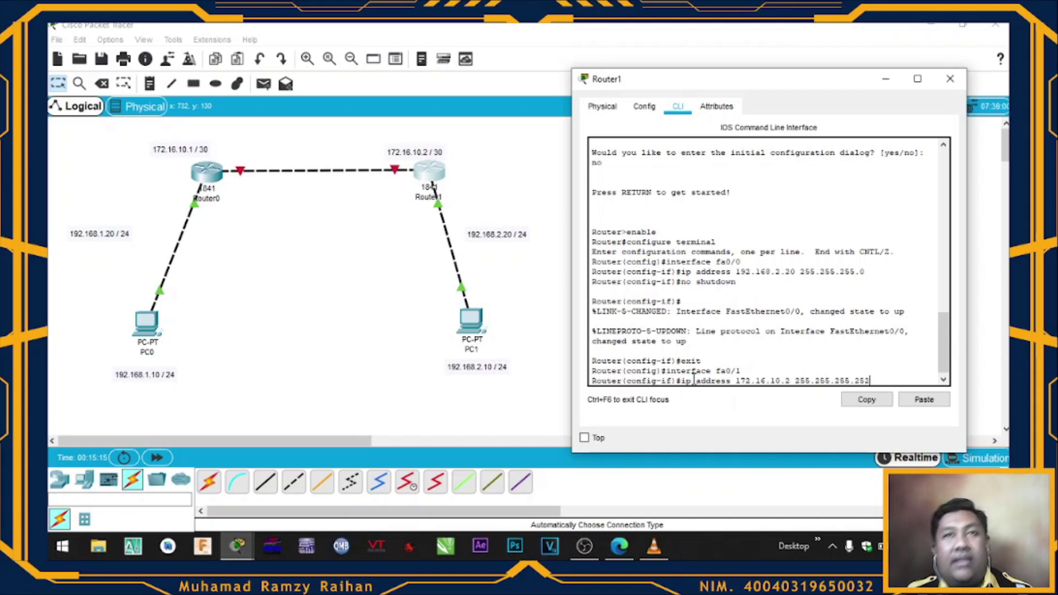
key("Return")
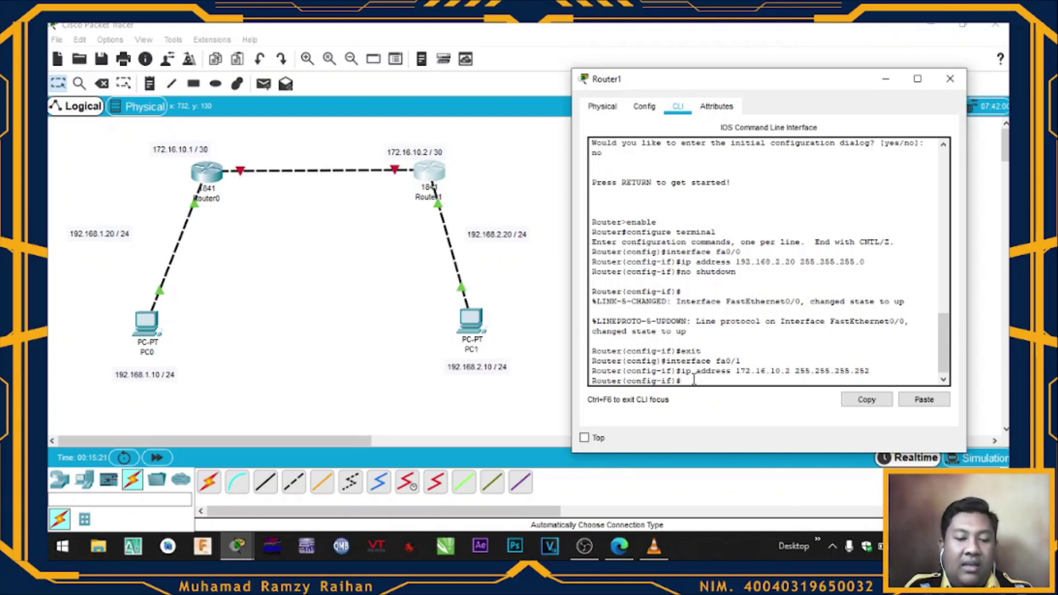
Enable Router1's fa0/1 interface with no shutdown and exit to global configuration mode
type("no shutdown")
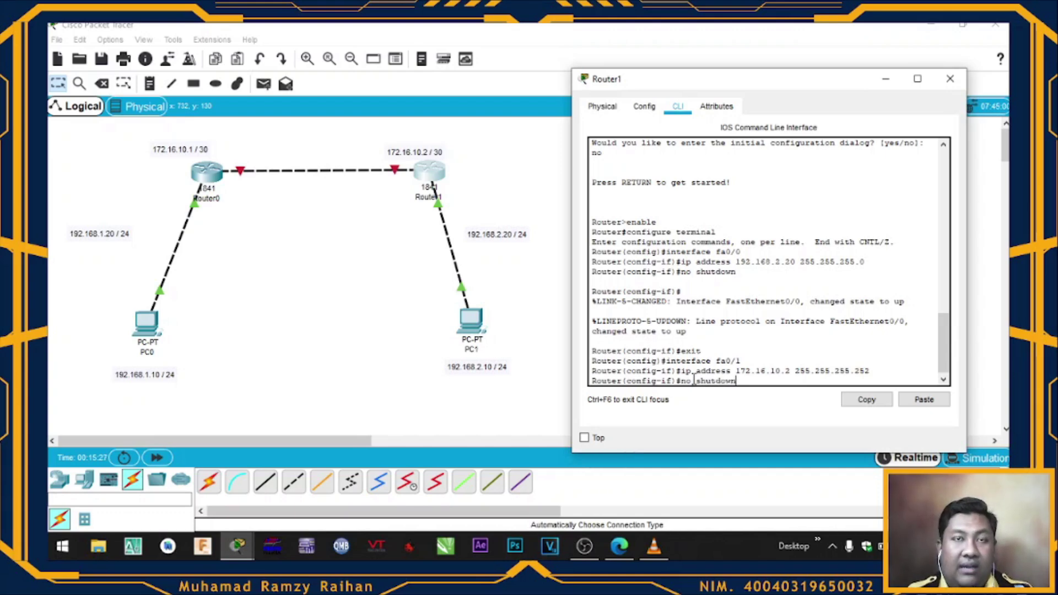
key("Return")
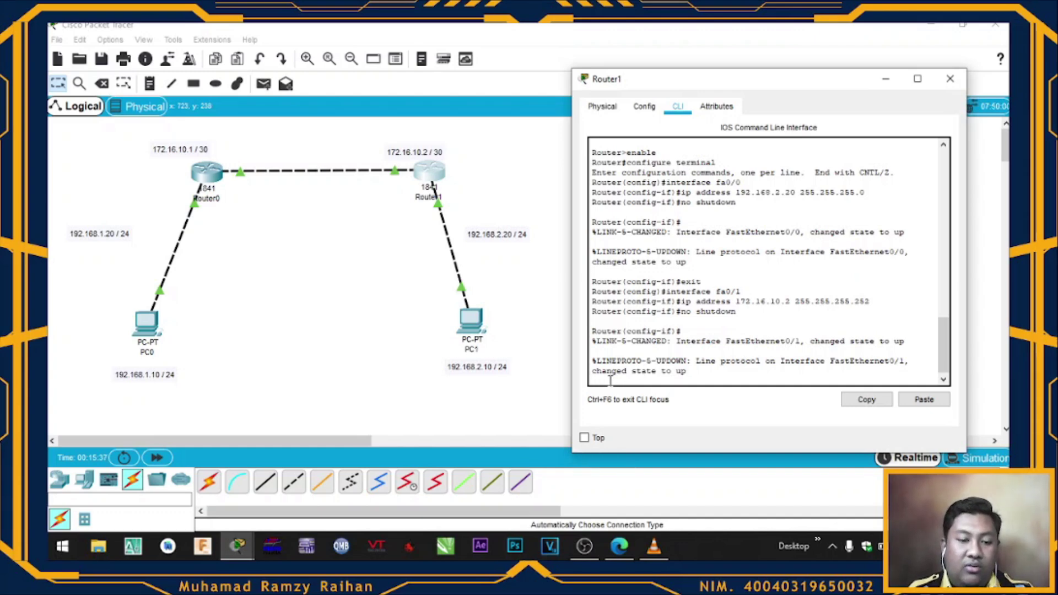
key("Return")
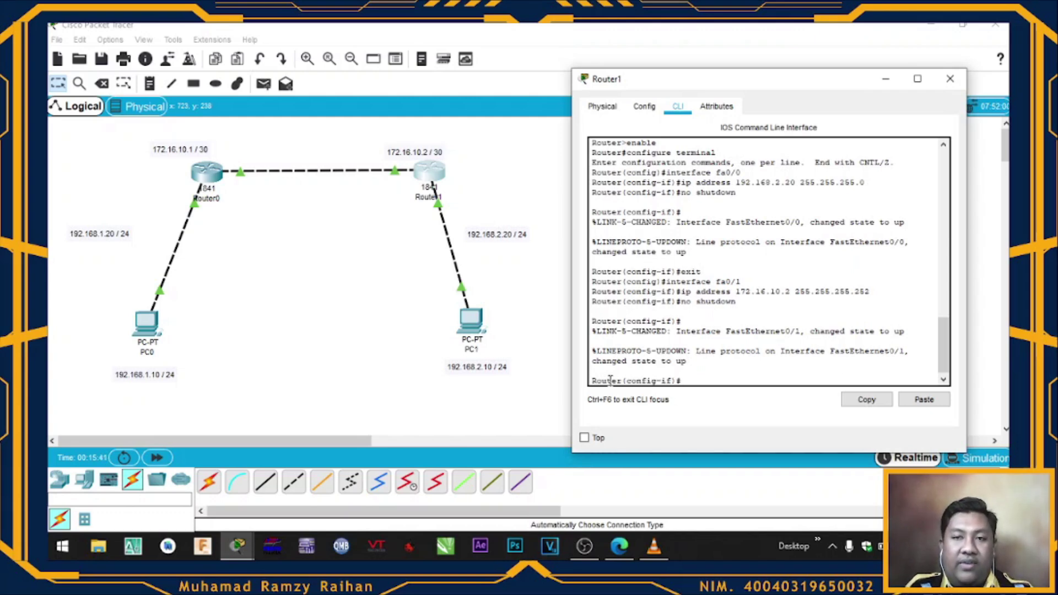
type("exit")
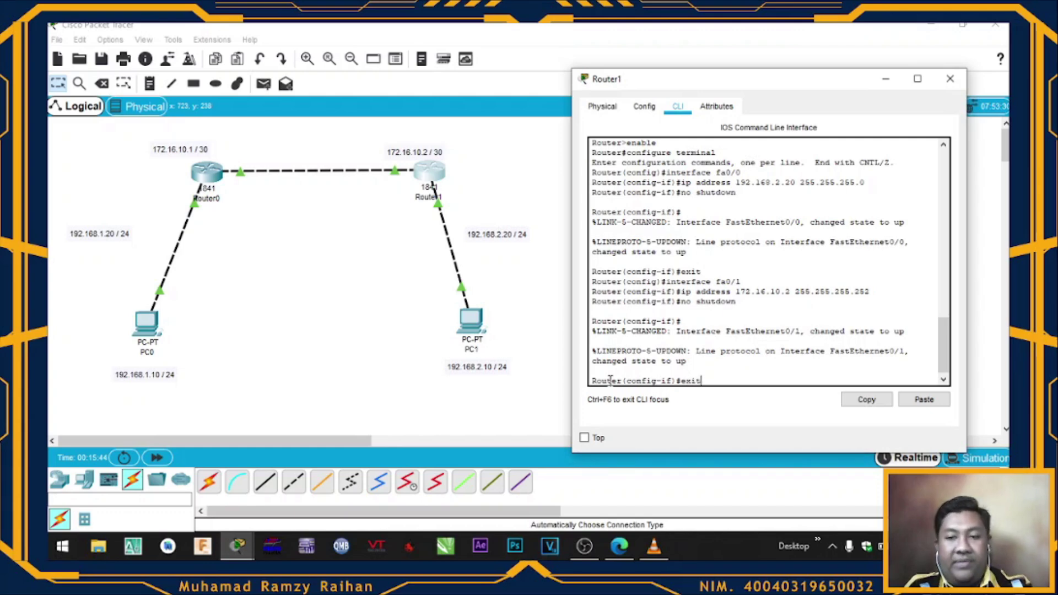
key("Return")
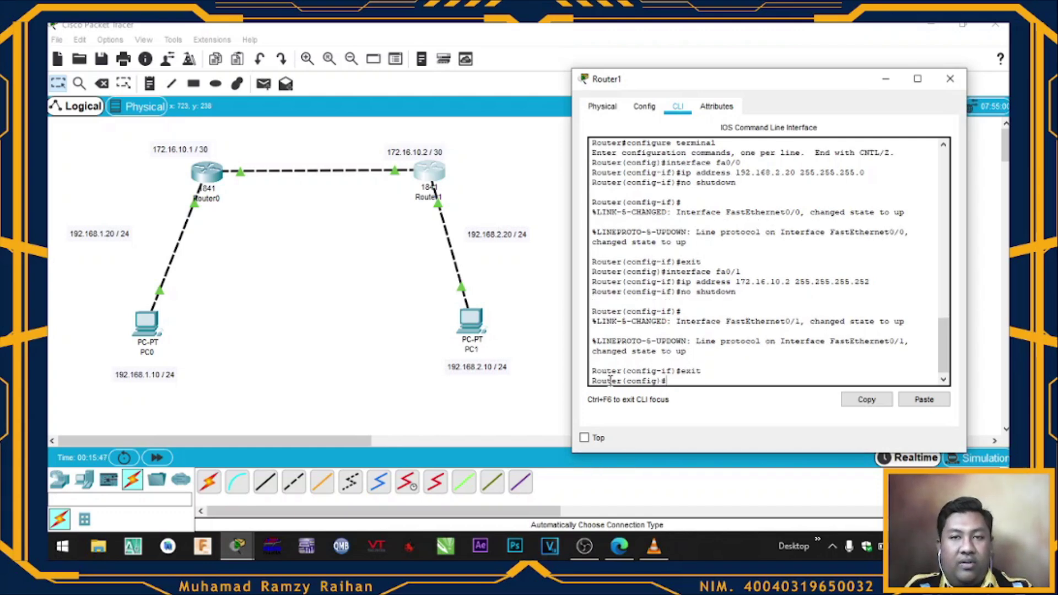
Exit Router1's global configuration mode, save the configuration with the write command and close the router's window
type("e")
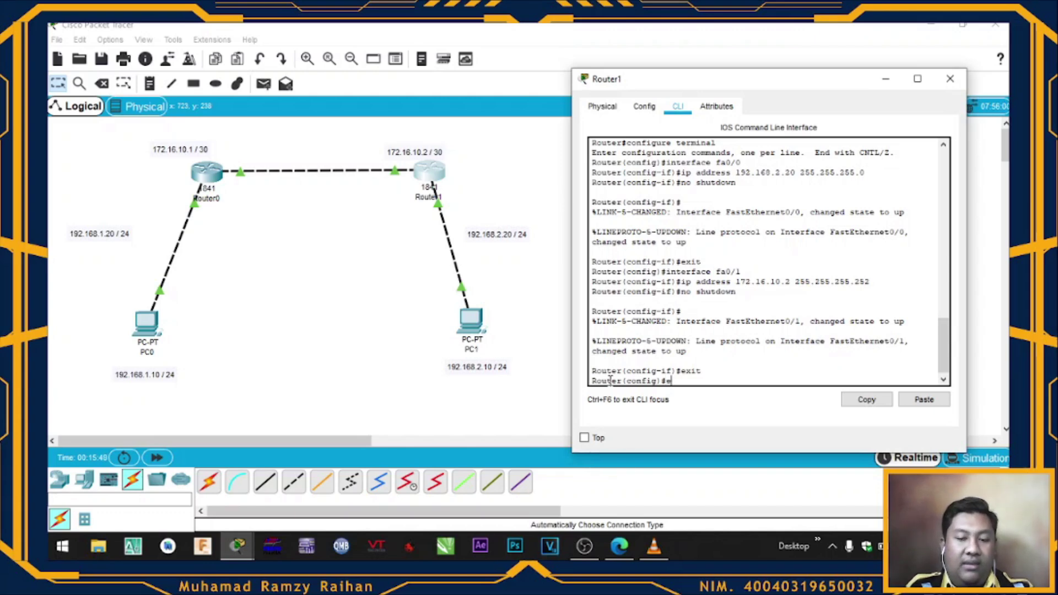
type("xit")
key("Return")
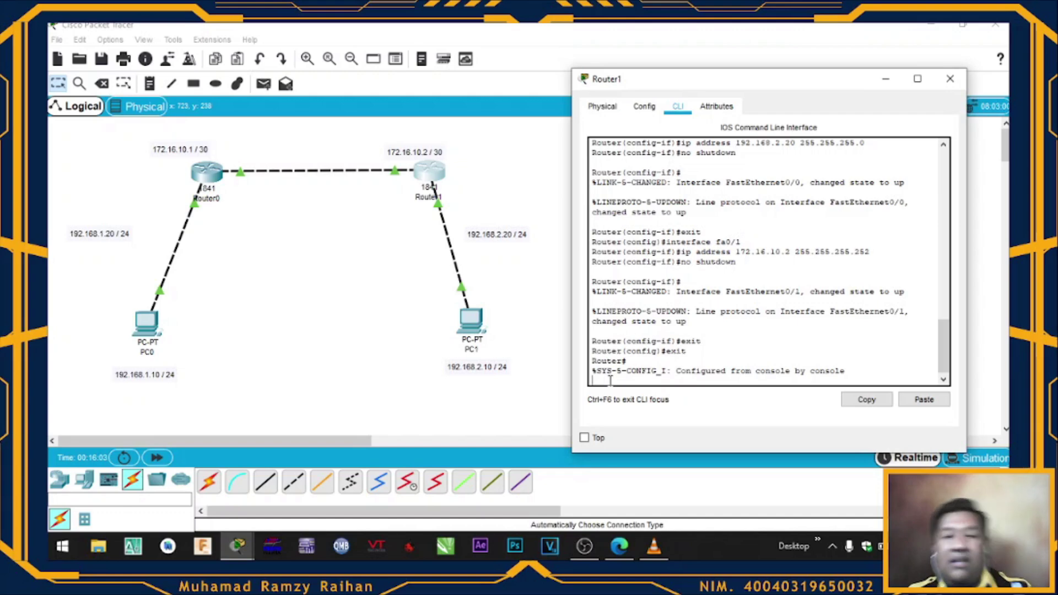
key("Return")
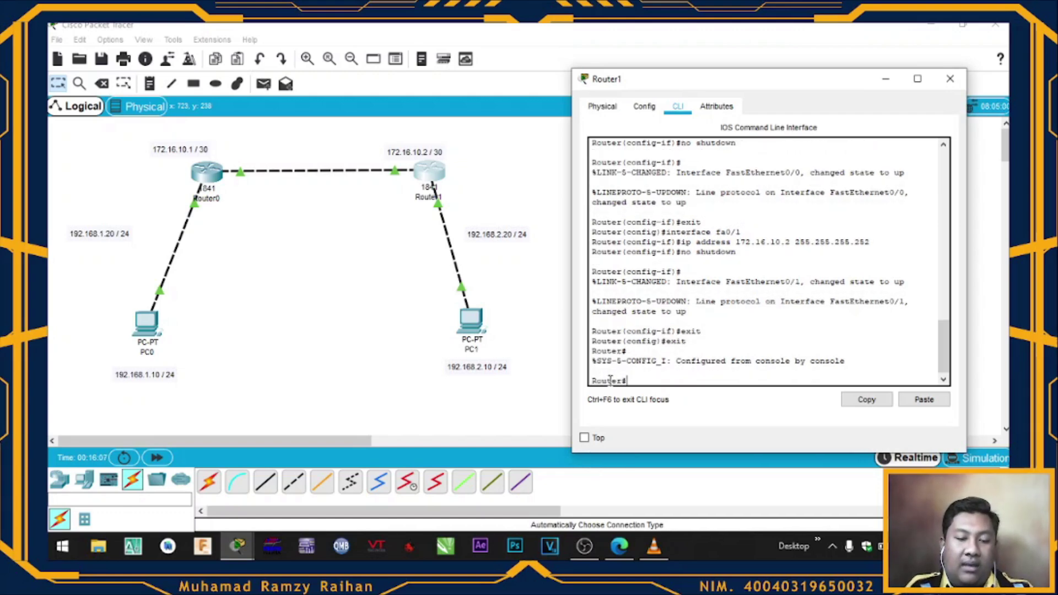
type("write")
key("Return")
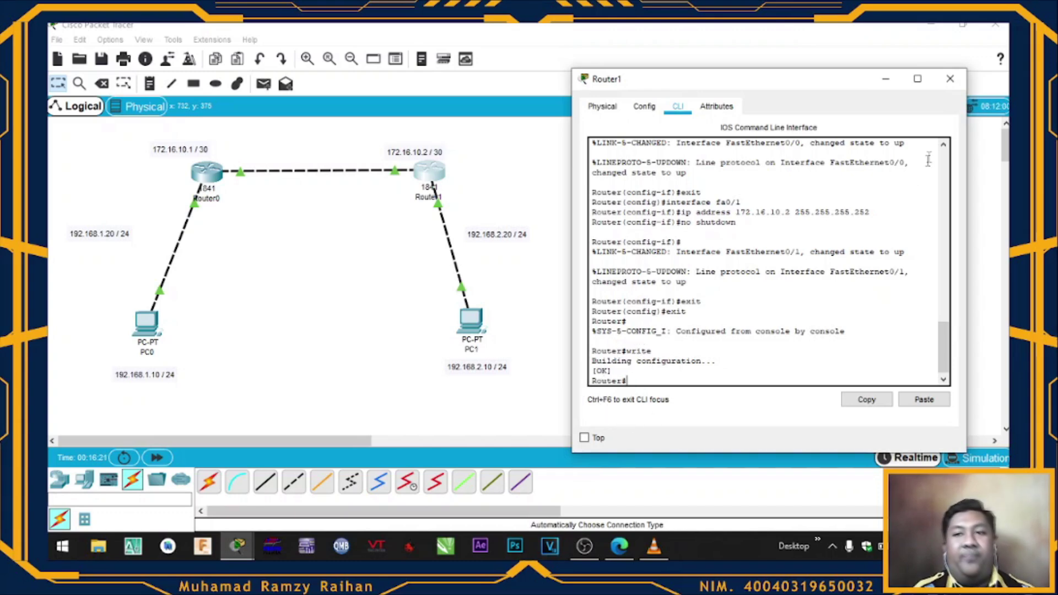
left_click(951, 87)
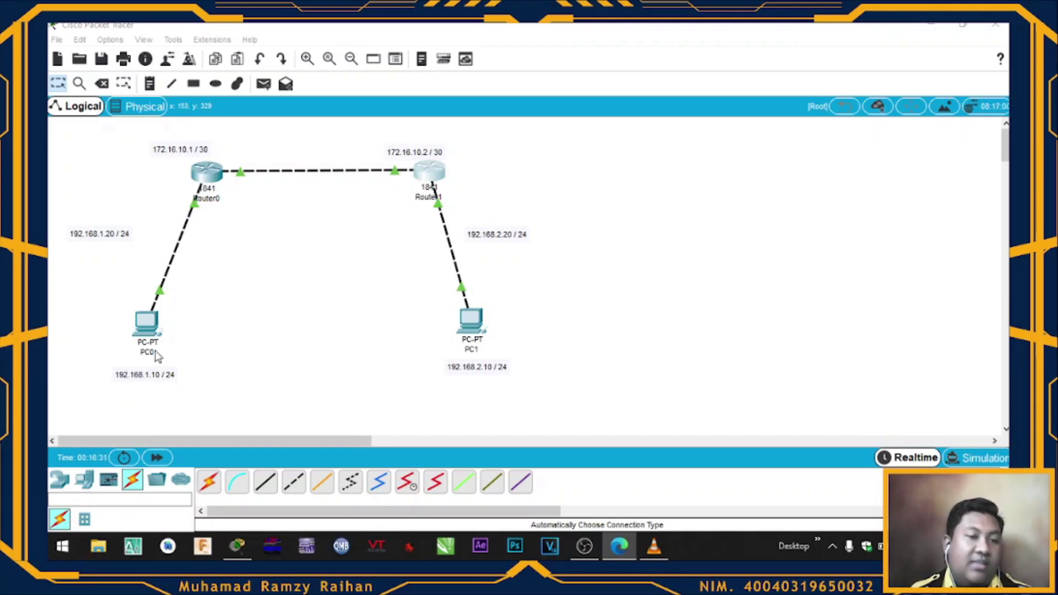
Ping PC1 at 192.168.2.10 from PC0's Command Prompt, keeping the topology in view, and close the PC0 window
left_click(151, 330)
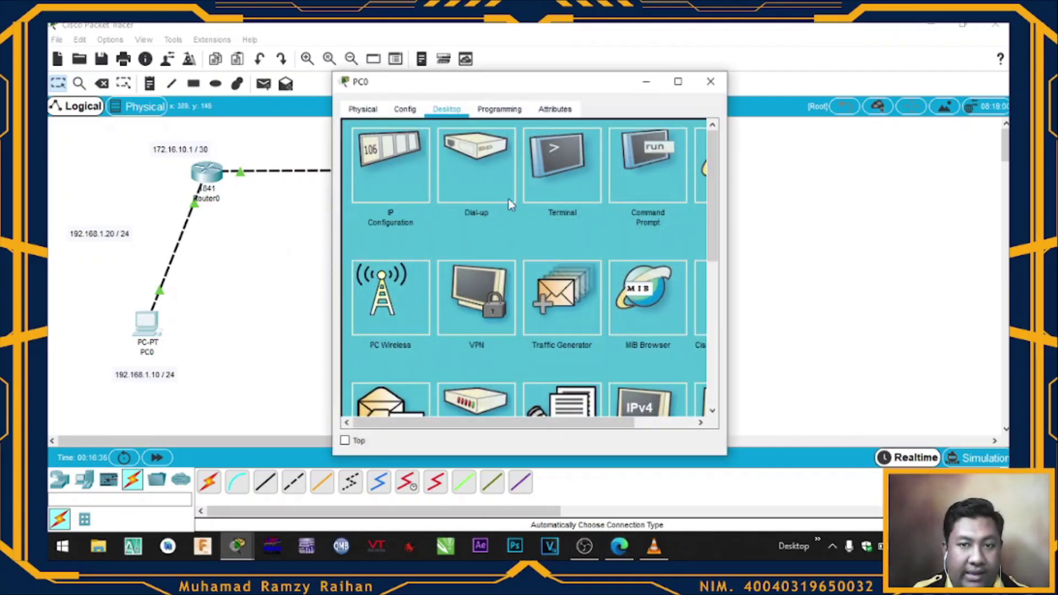
left_click(630, 182)
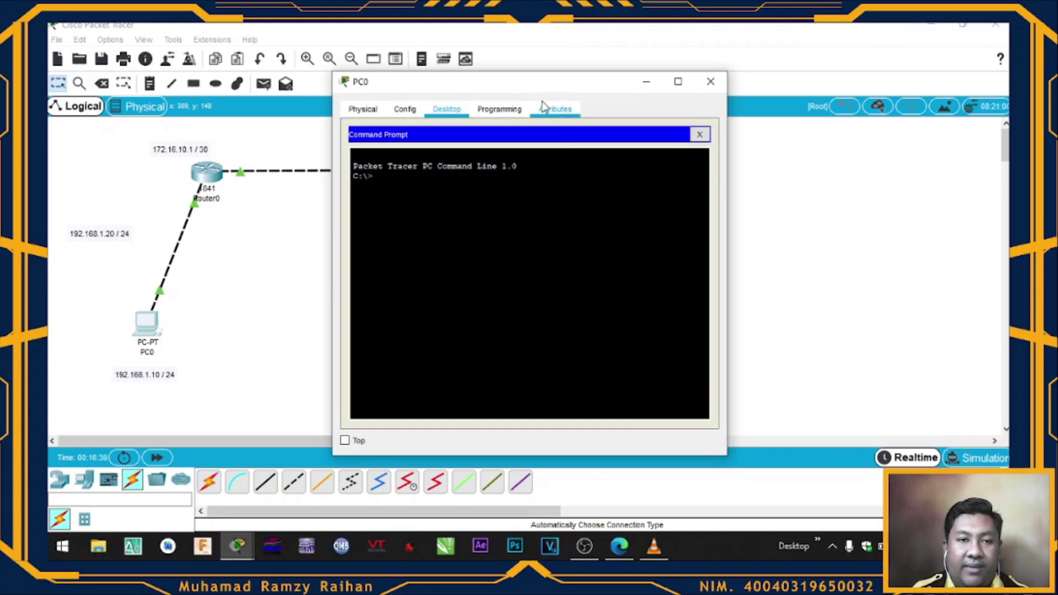
type("ping")
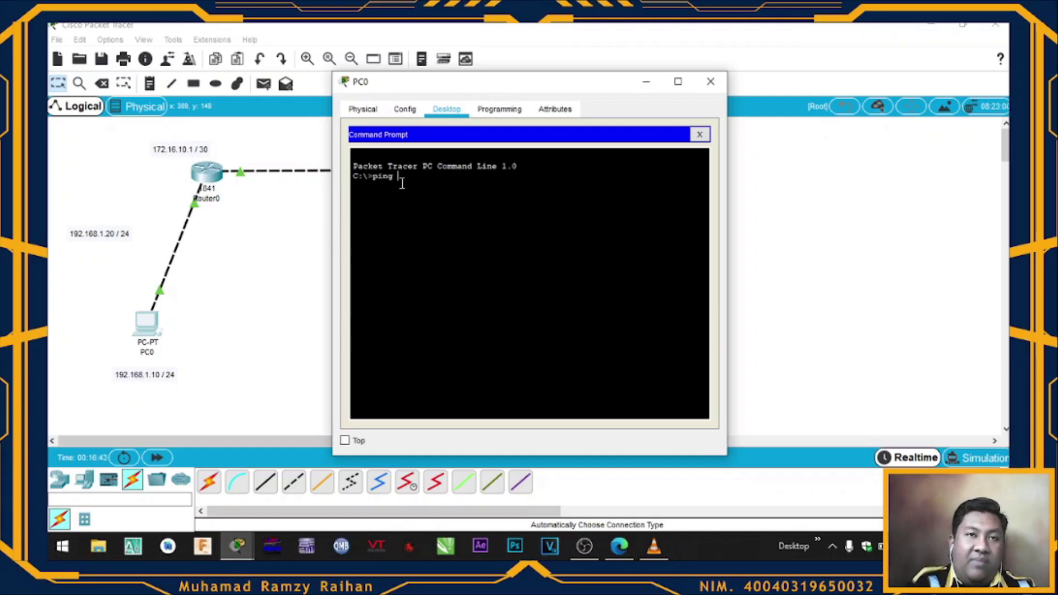
left_click_drag(393, 95, 569, 104)
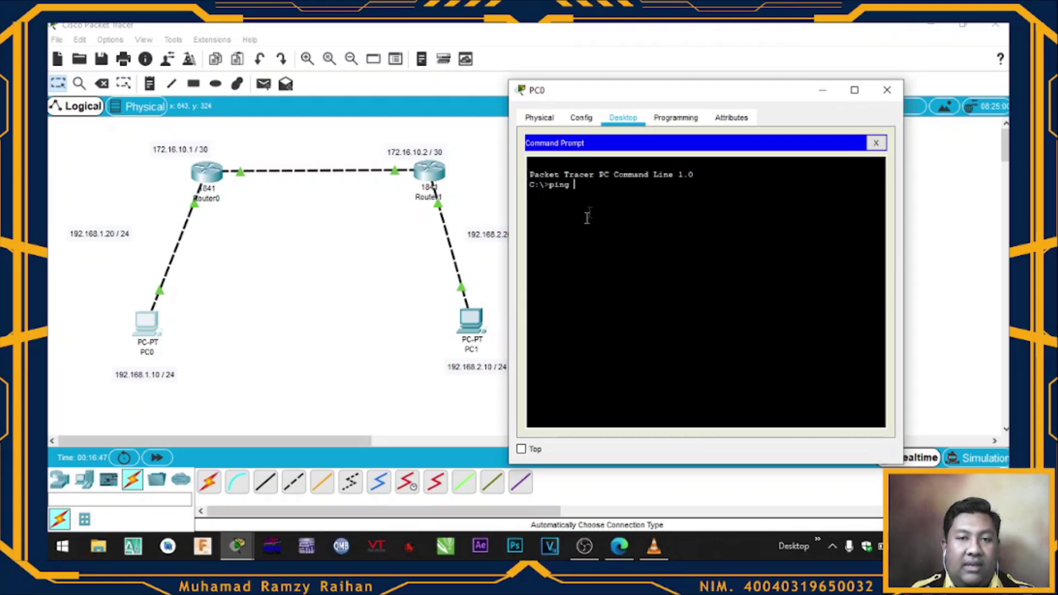
left_click_drag(610, 95, 641, 88)
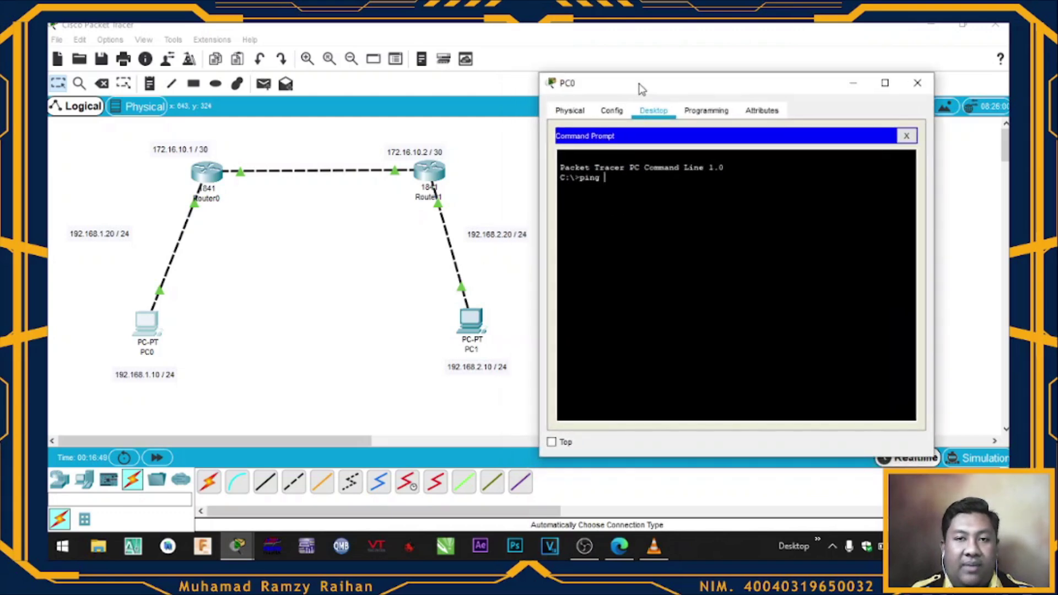
type("192")
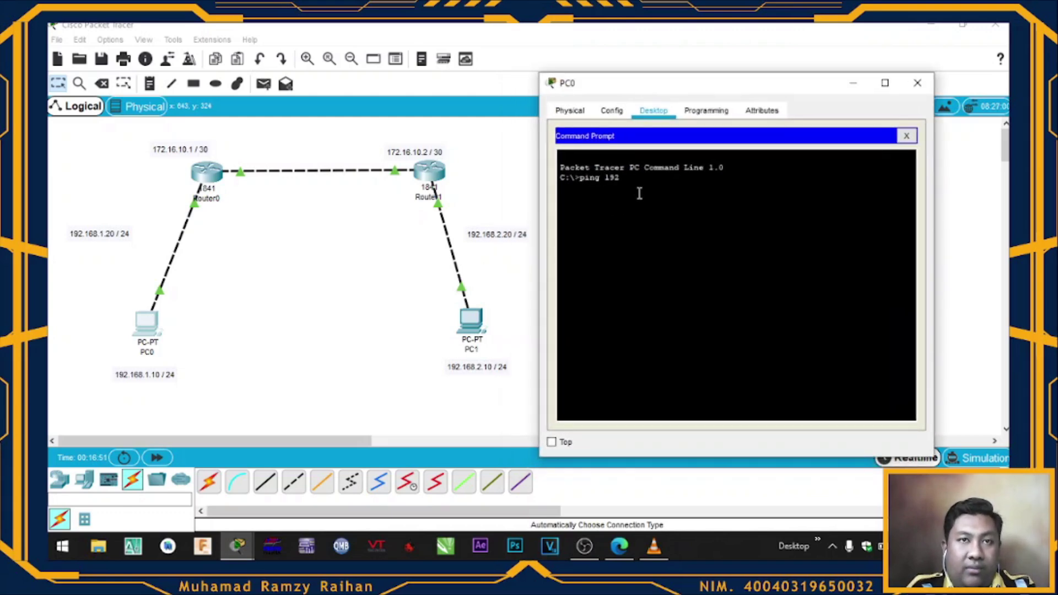
type(".168")
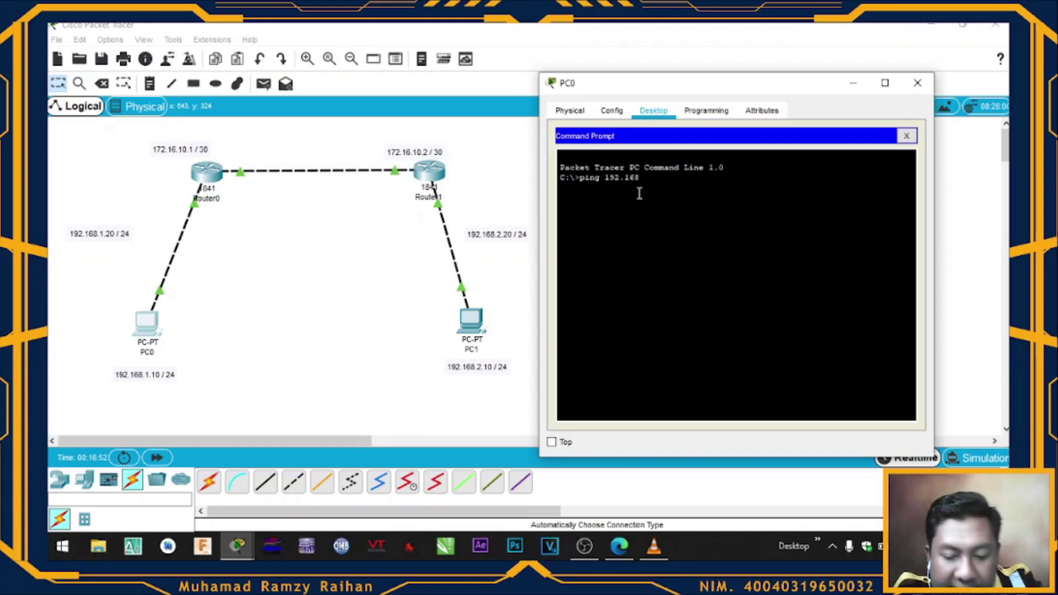
type(".2")
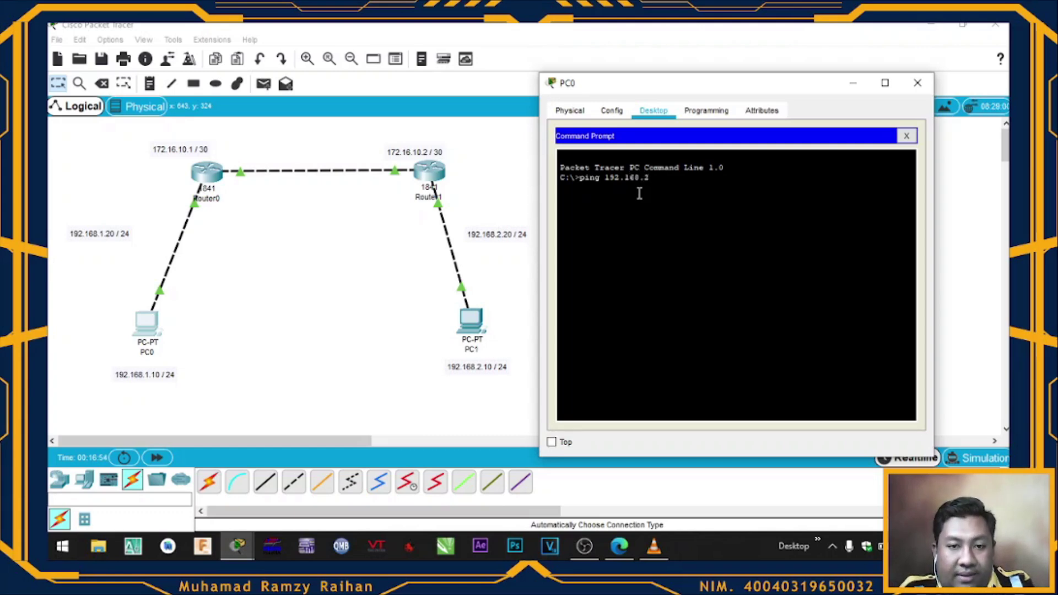
type(".10")
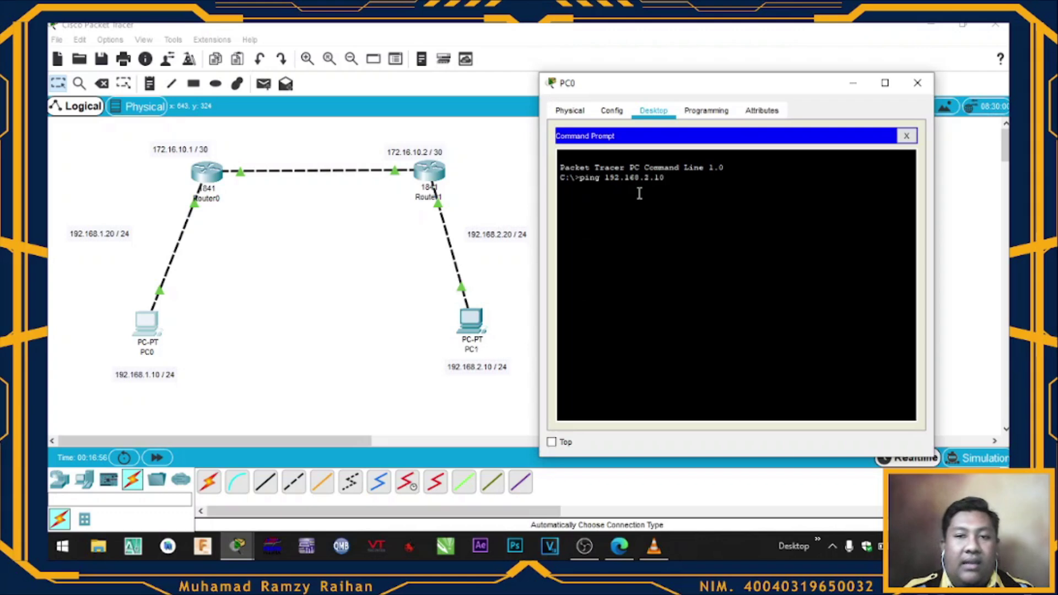
key("Return")
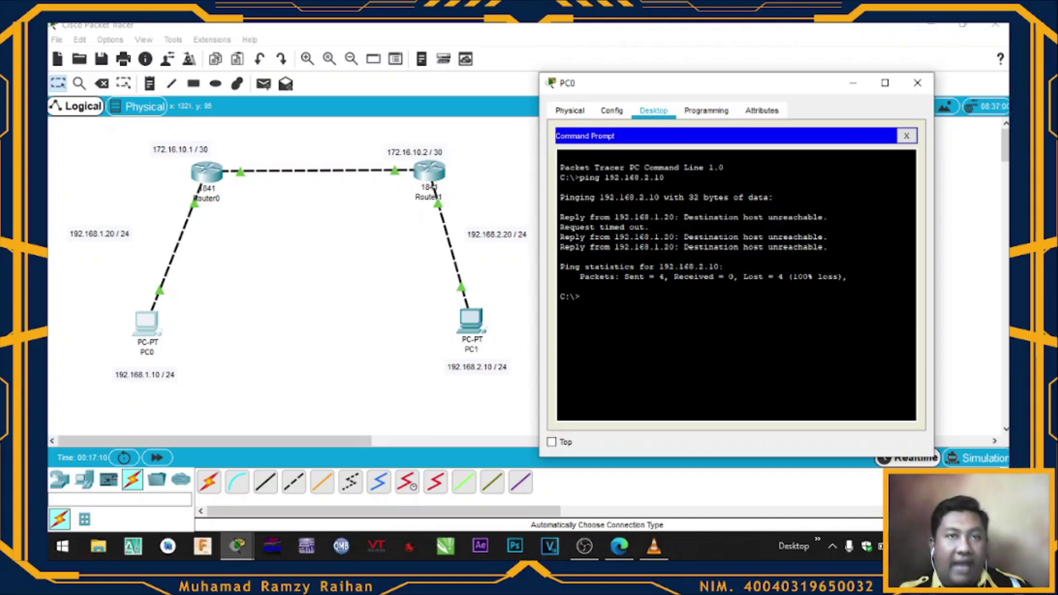
key("alt+Tab")
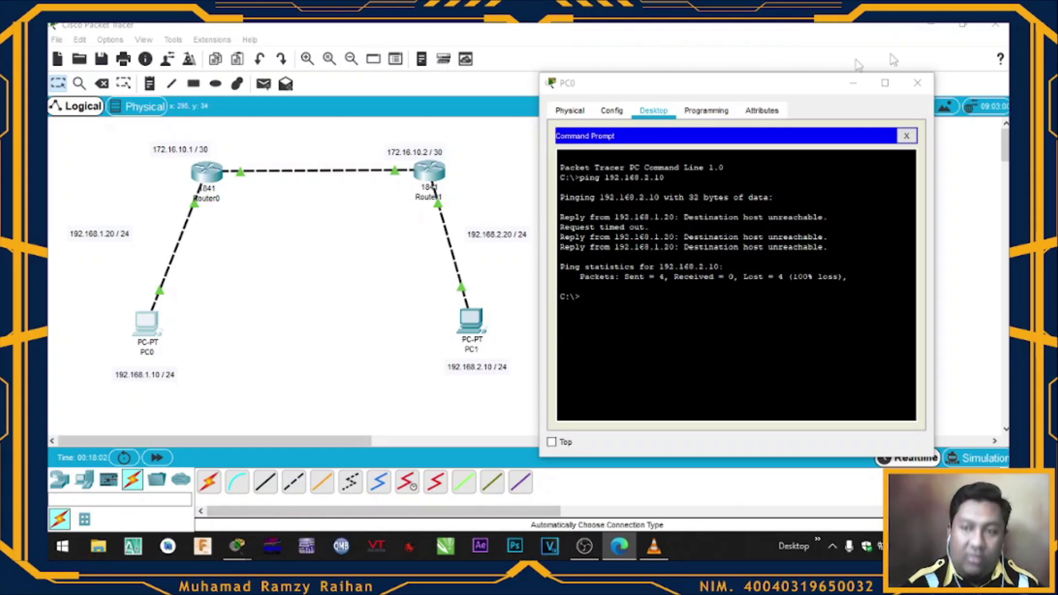
left_click(926, 82)
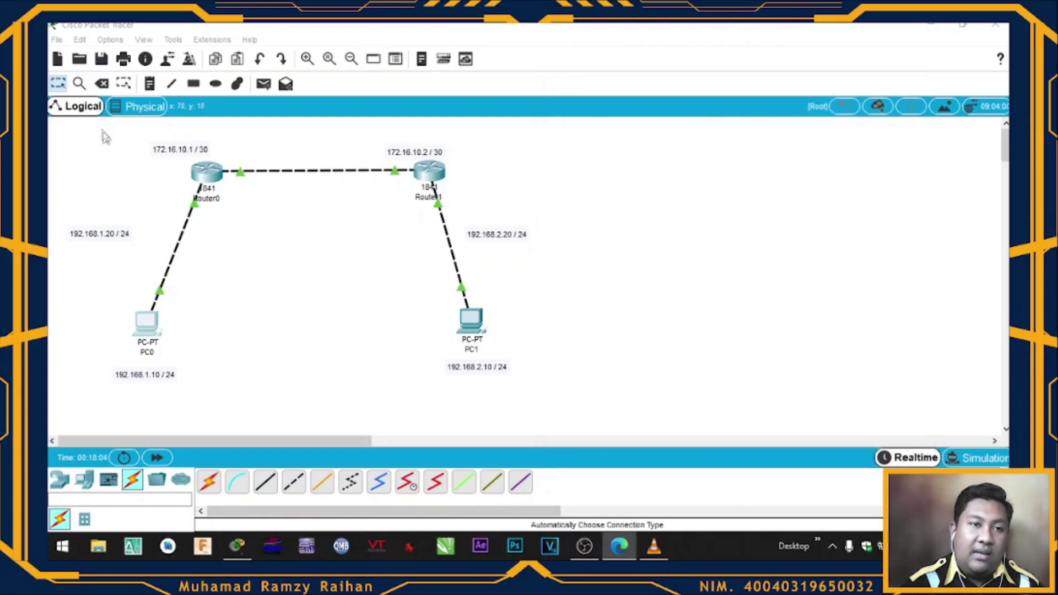
Open Router0's CLI, log out of the current session with exit and start a new console session
left_click(209, 173)
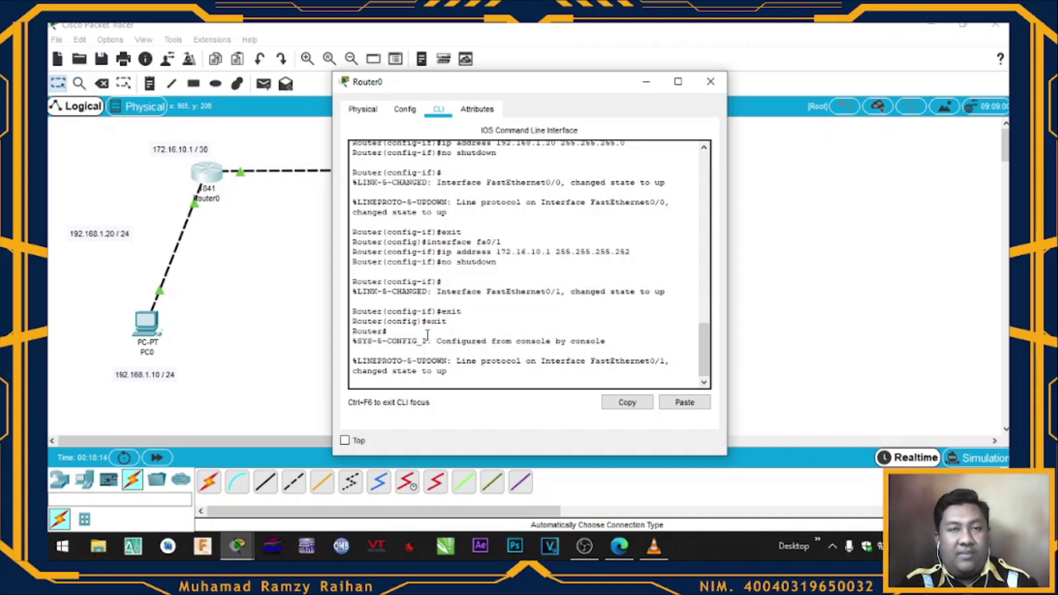
key("Return")
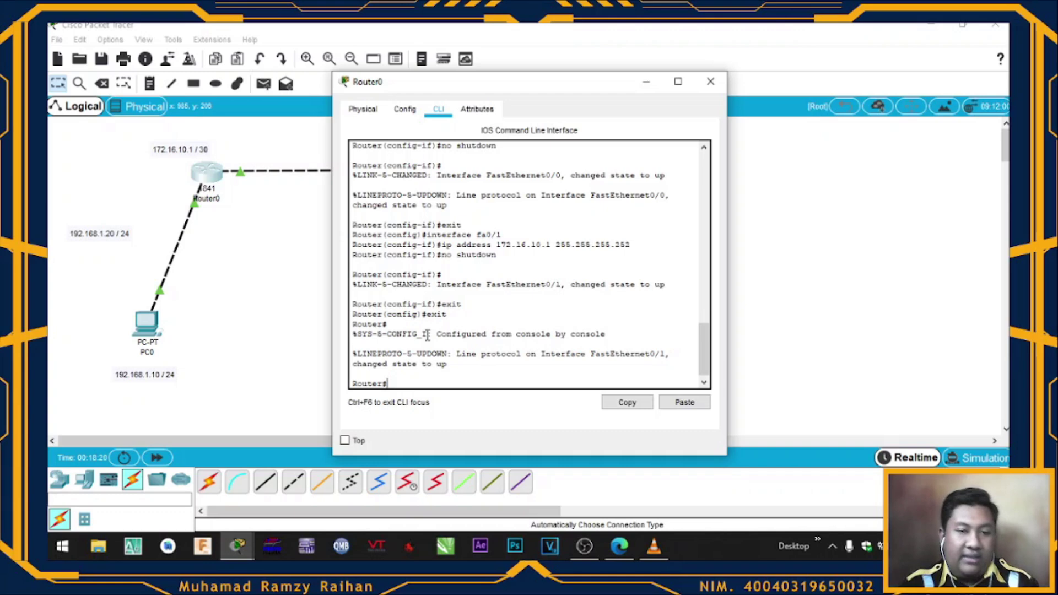
type("exit")
key("Return")
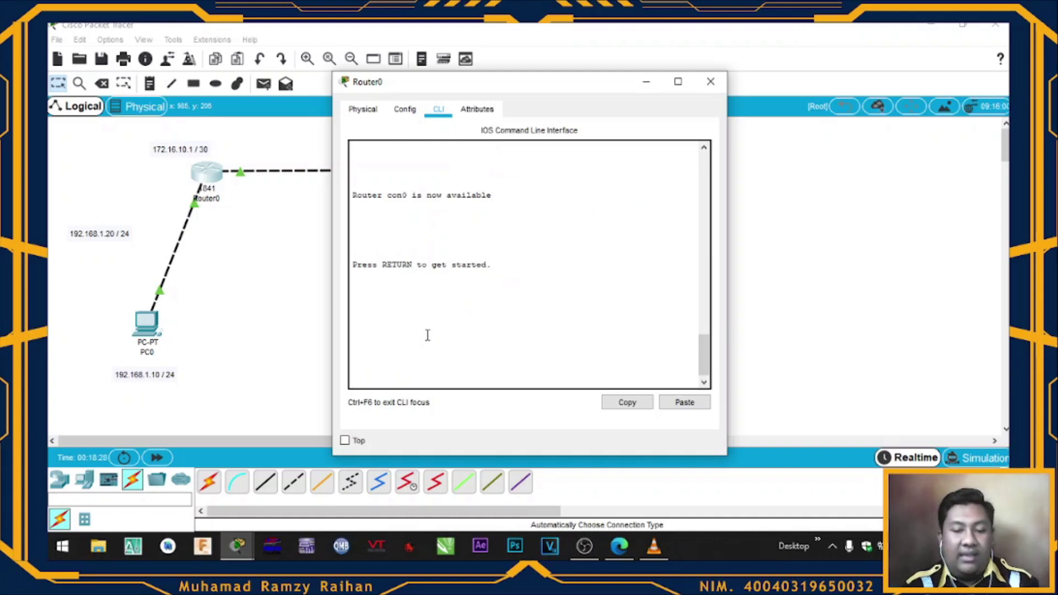
key("Return")
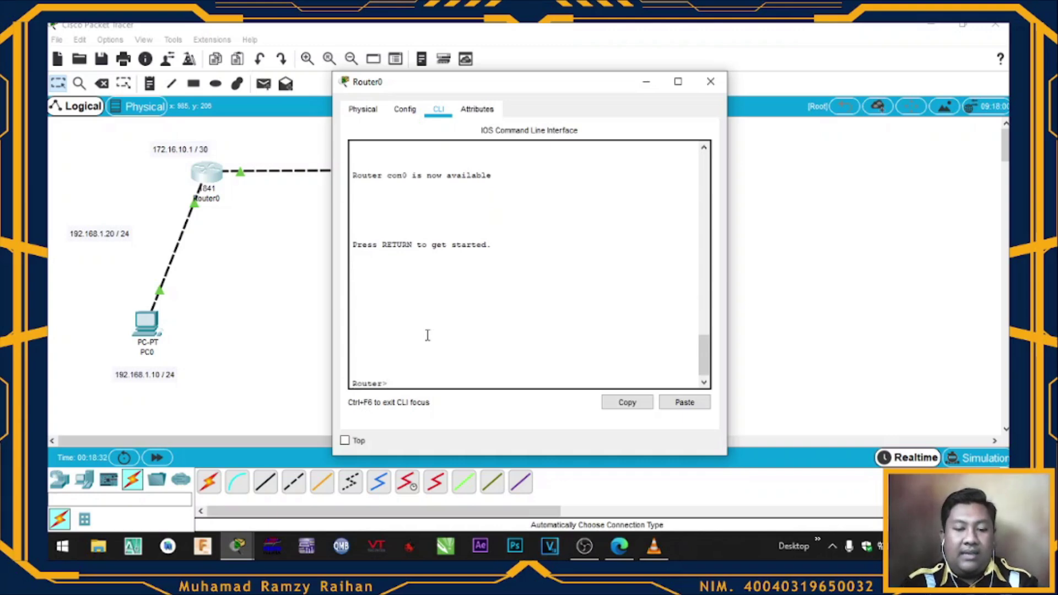
Enter privileged mode on Router0 with enable and open global configuration mode with configure terminal
type("enable")
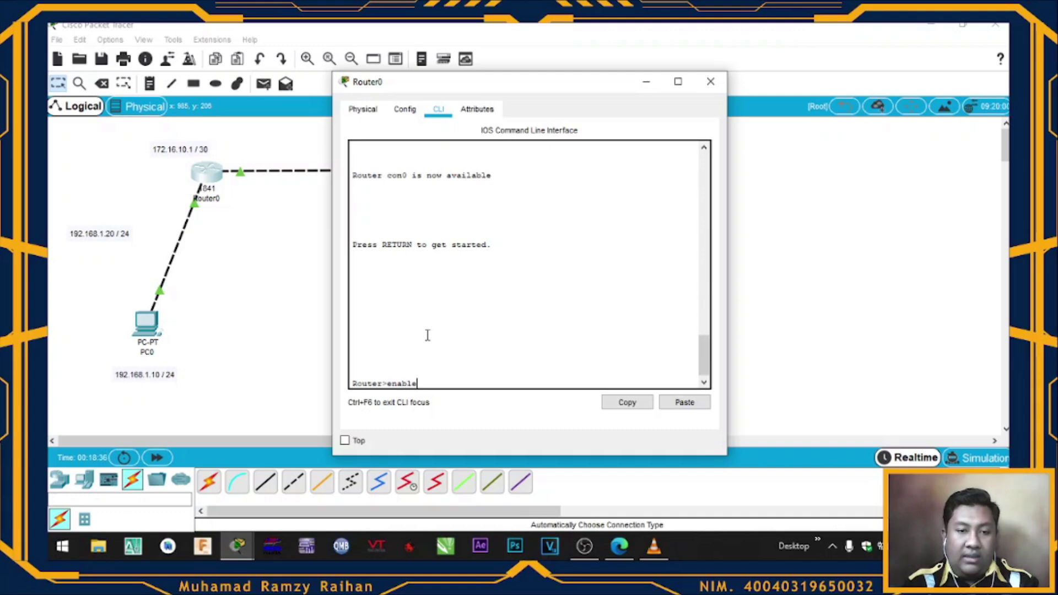
key("Return")
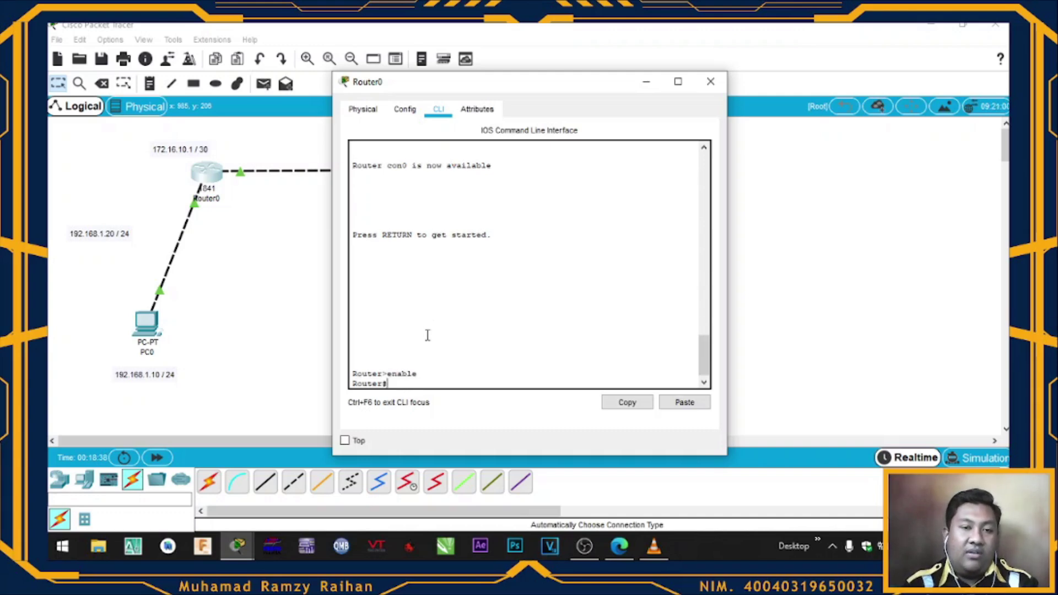
type("confirugre")
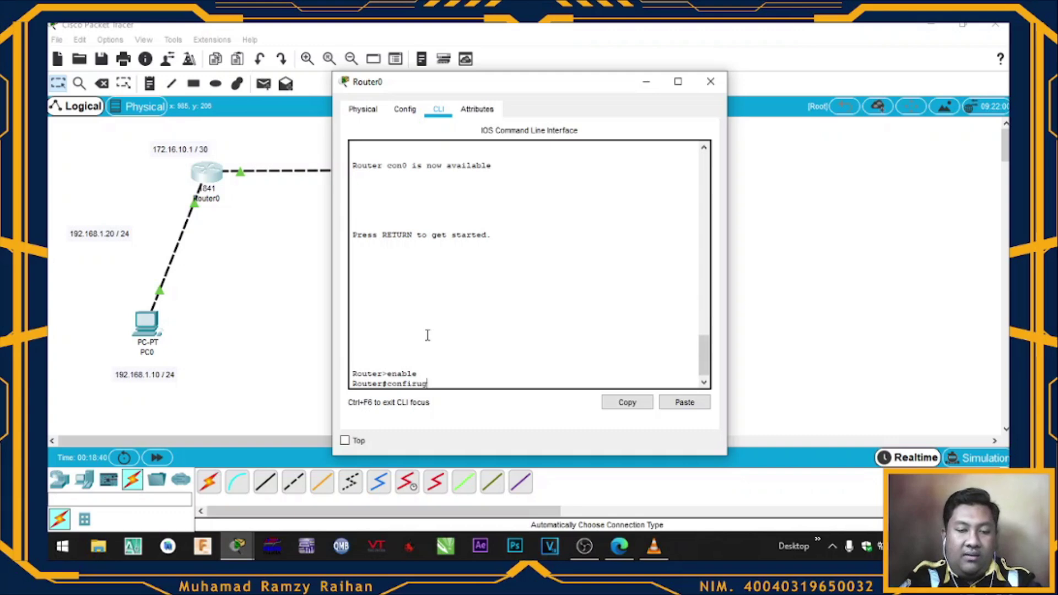
key("BackSpace")
key("BackSpace")
key("BackSpace")
key("BackSpace")
key("BackSpace")
key("BackSpace")
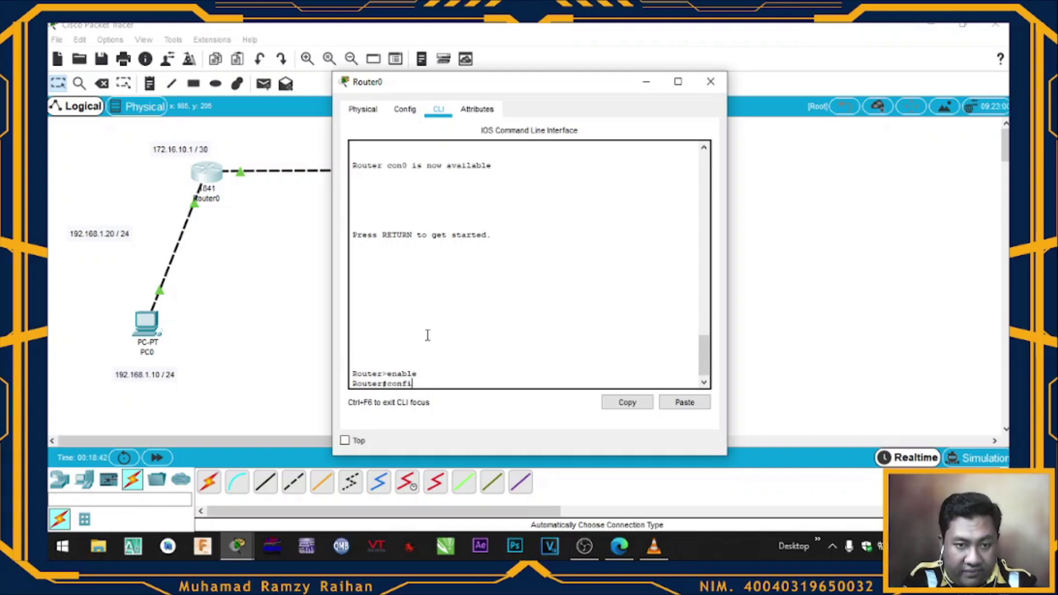
type("igure termin")
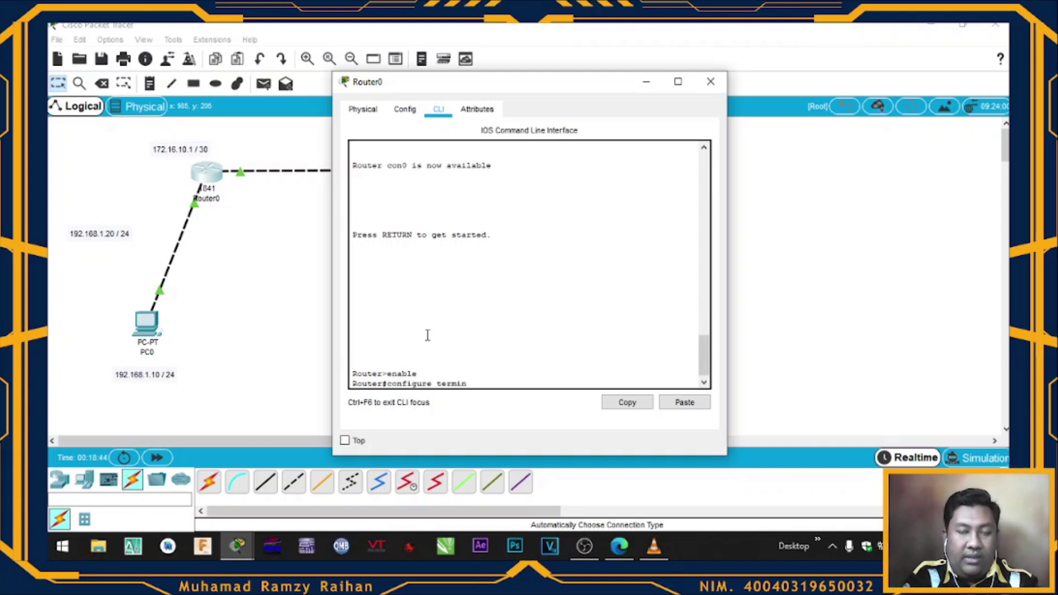
type("al")
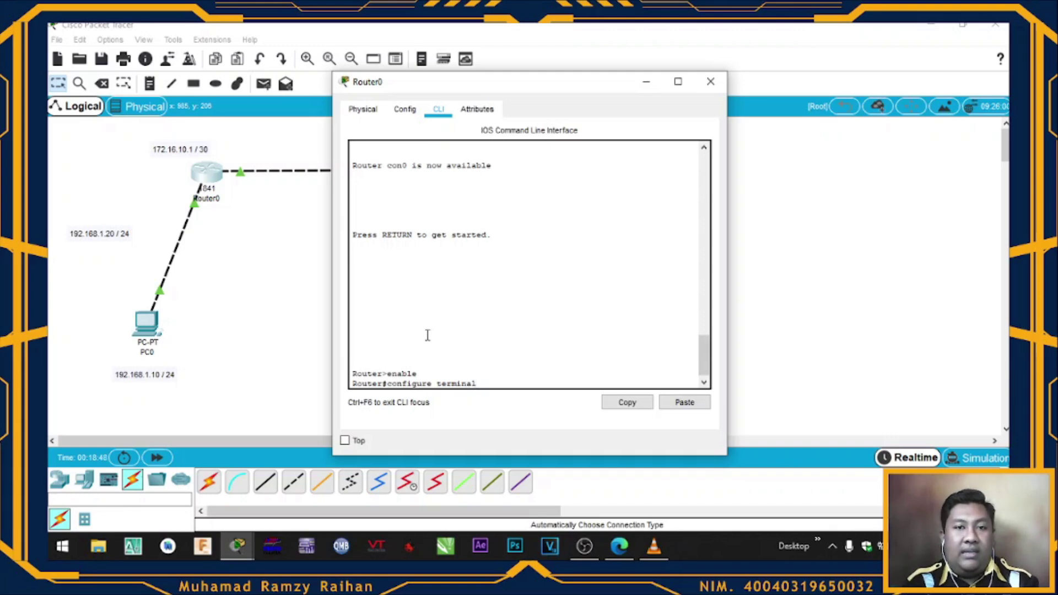
key("Return")
Try the command ip address 192.168.2.0 255.255.255.0 172.16.10.2 on Router0, moving its window clear of the topology
type("ip")
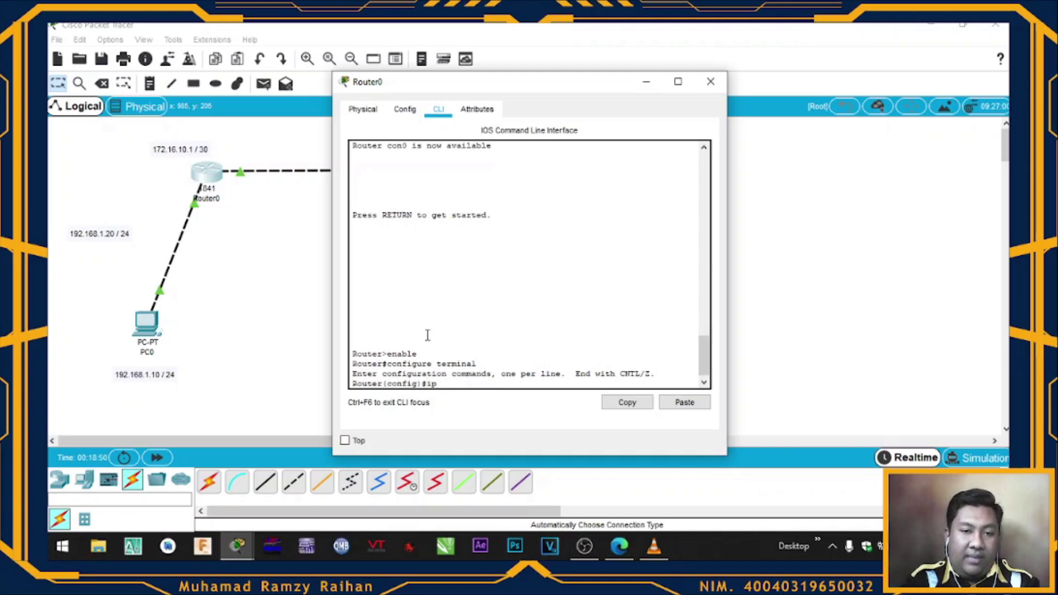
type(" add")
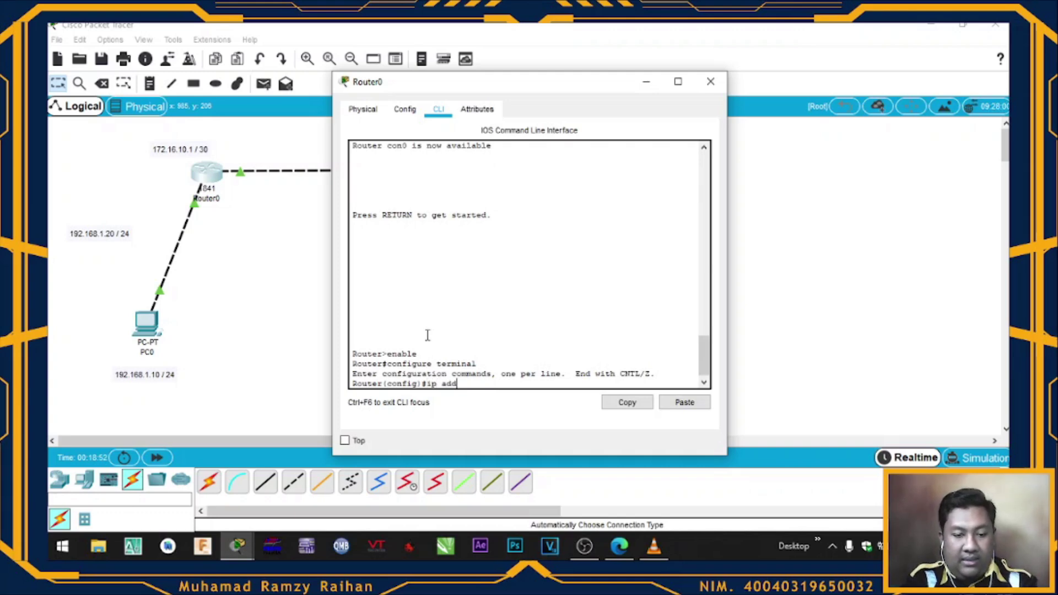
type("ress")
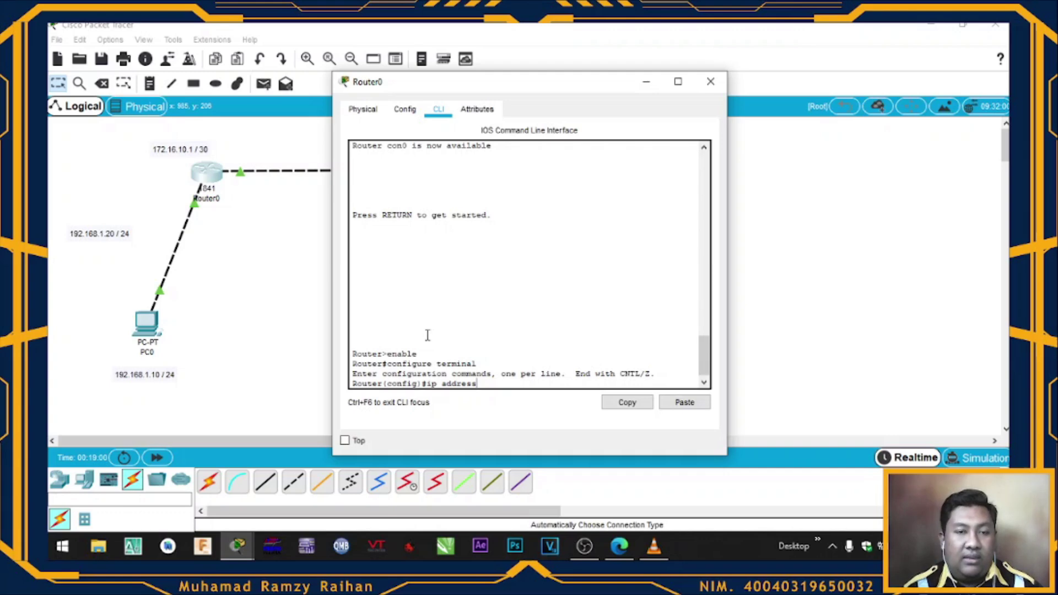
type("19")
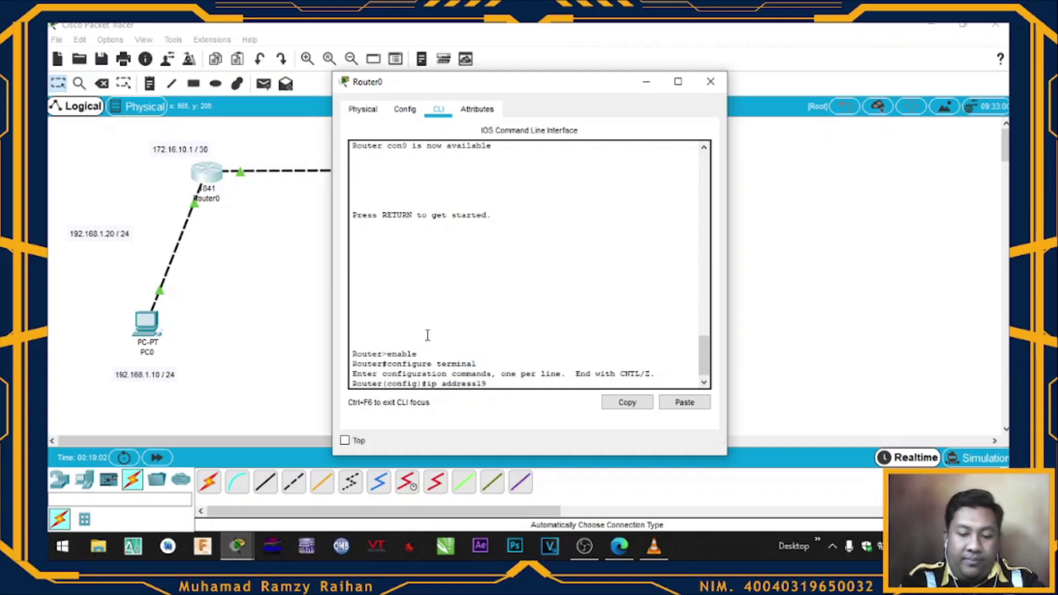
type("2.168.2.0")
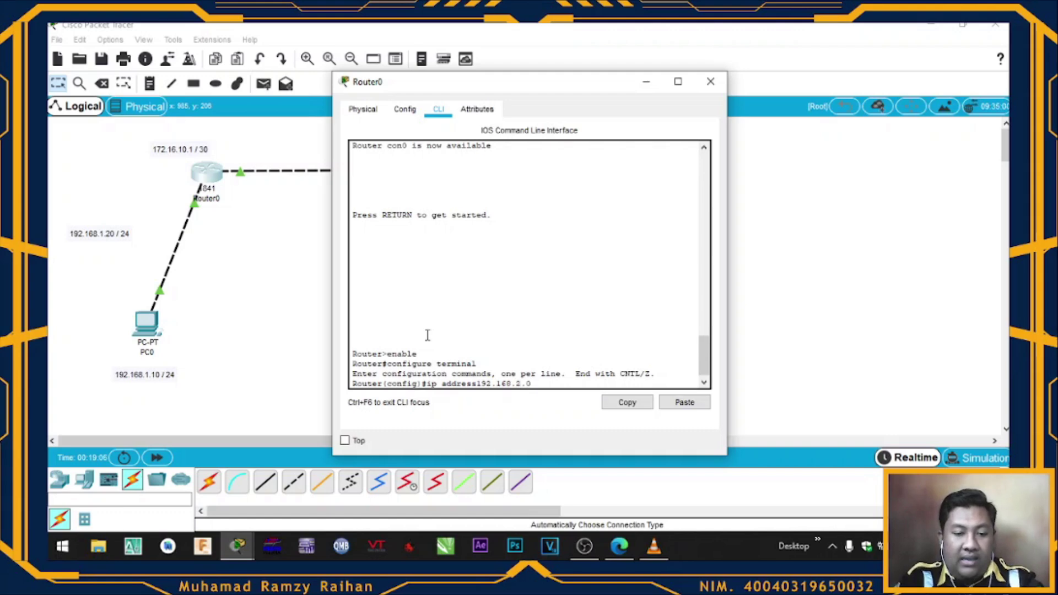
type(" 255")
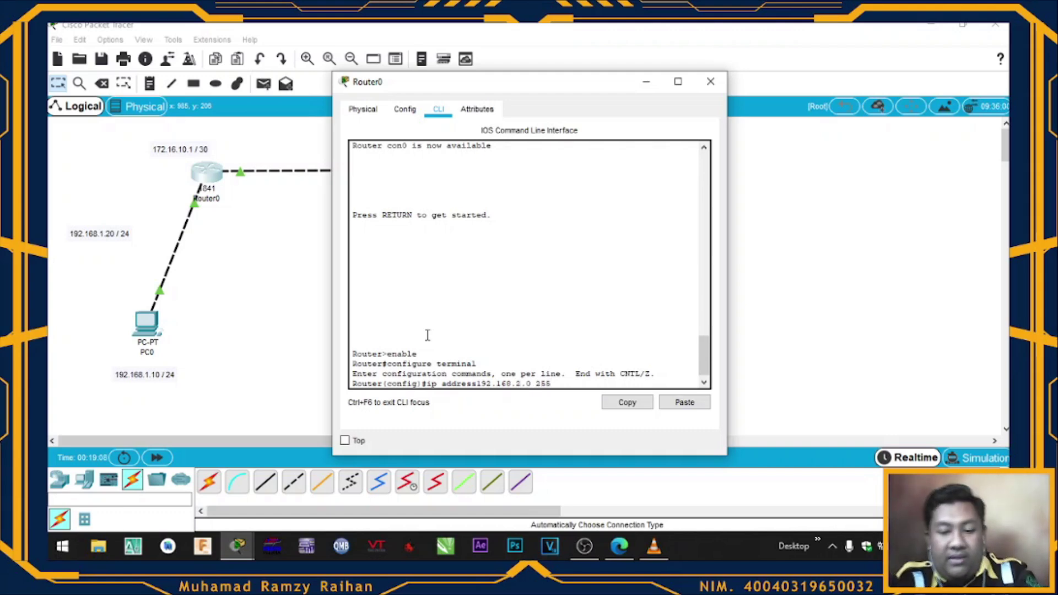
type(".255.255.0")
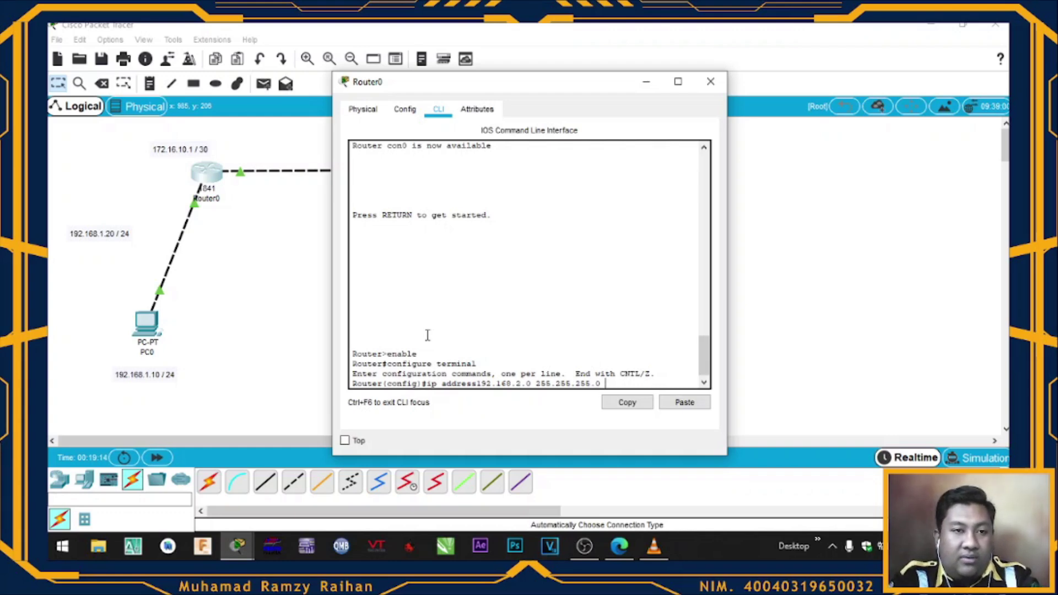
type(" 17")
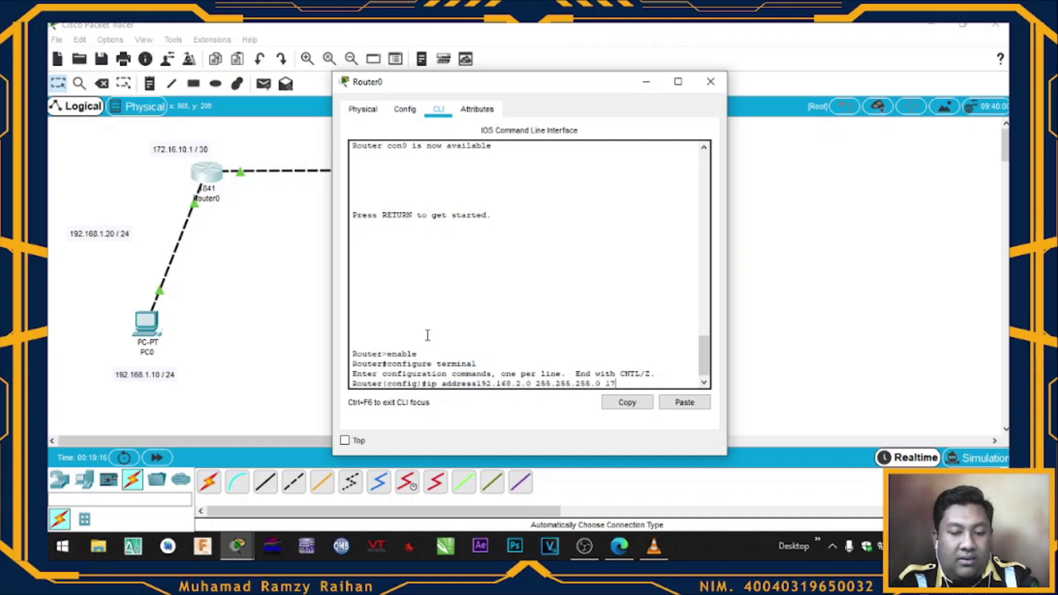
type("2.16.10.2")
left_click_drag(431, 77, 653, 68)
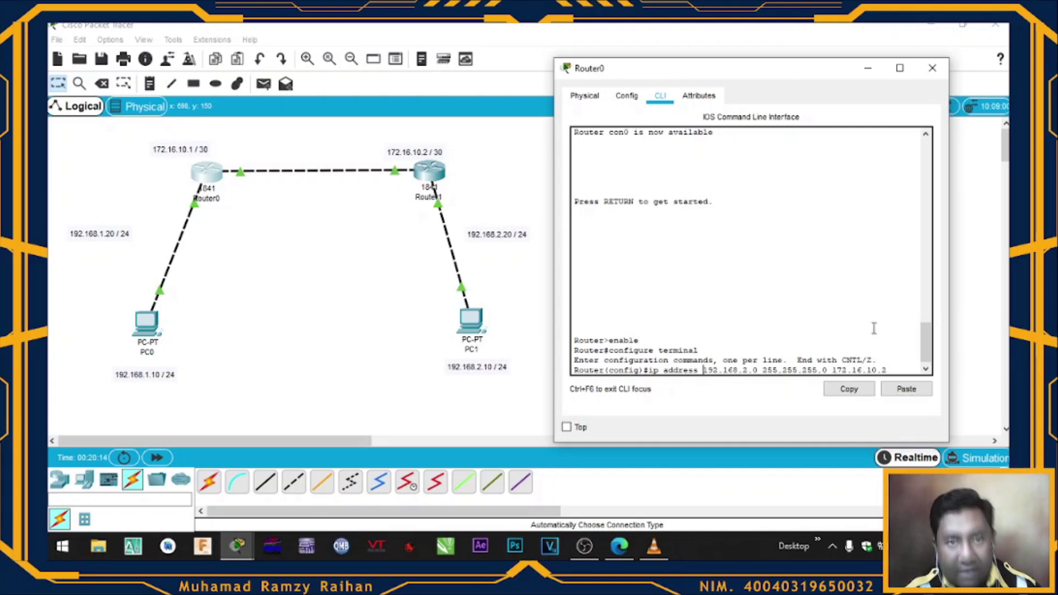
left_click(896, 374)
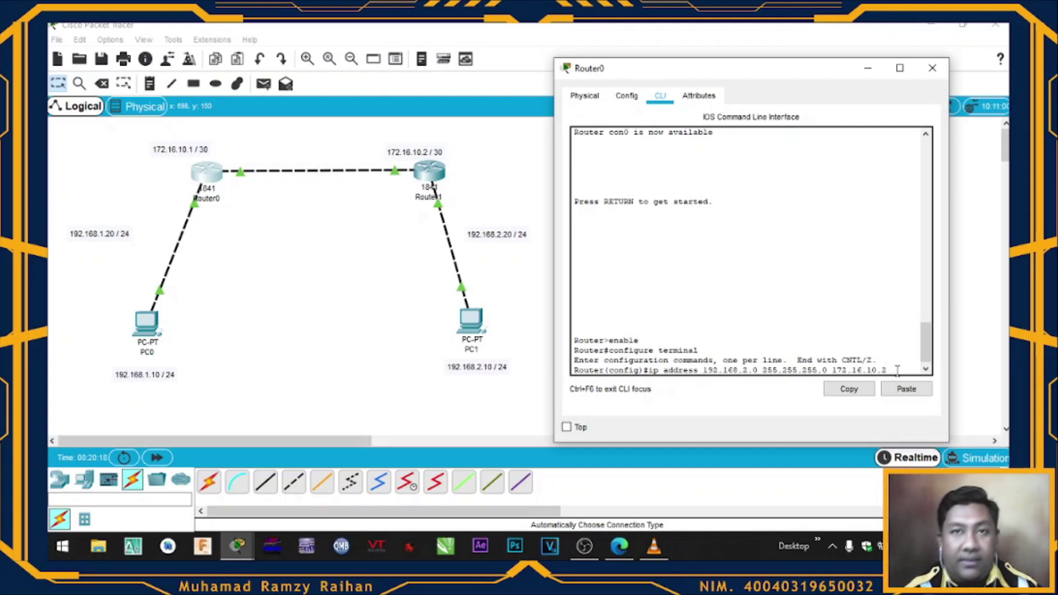
key("Return")
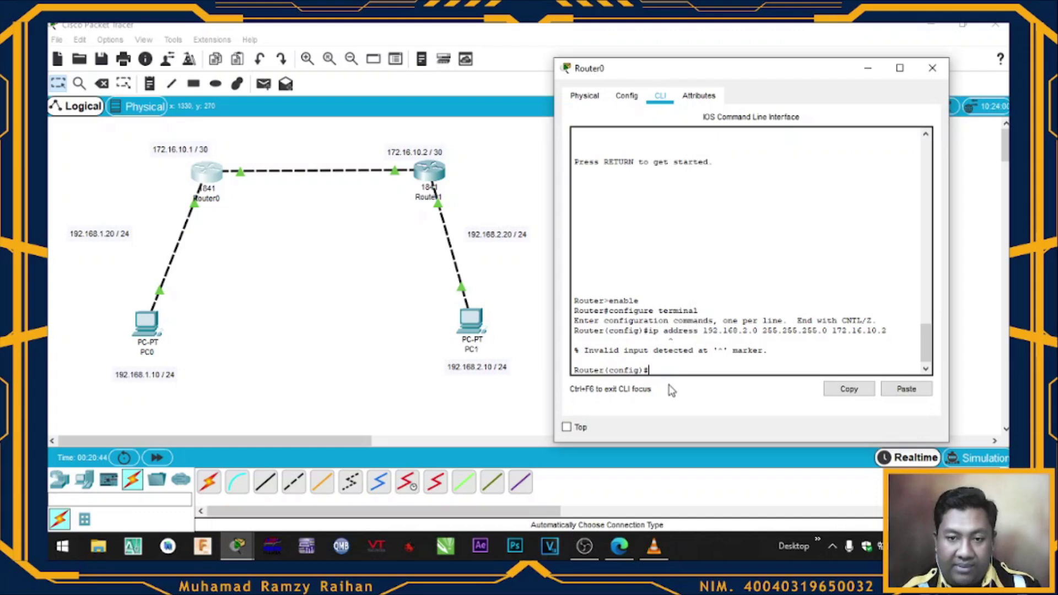
Add a static route on Router0 with ip route 192.168.2.0 255.255.255.0 172.16.10.2
type("ip rou")
type("te")
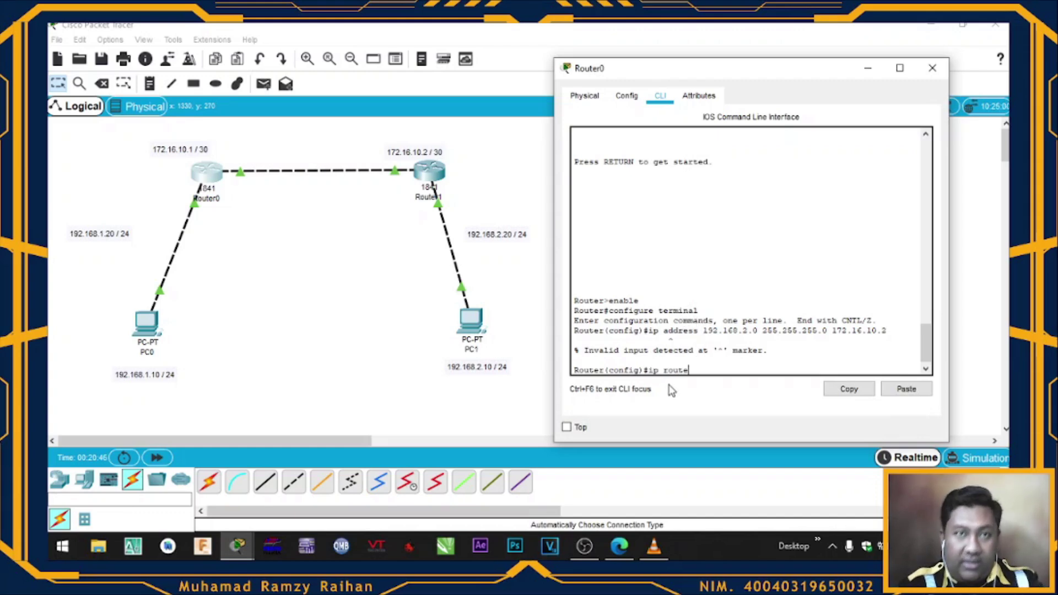
type(" 1")
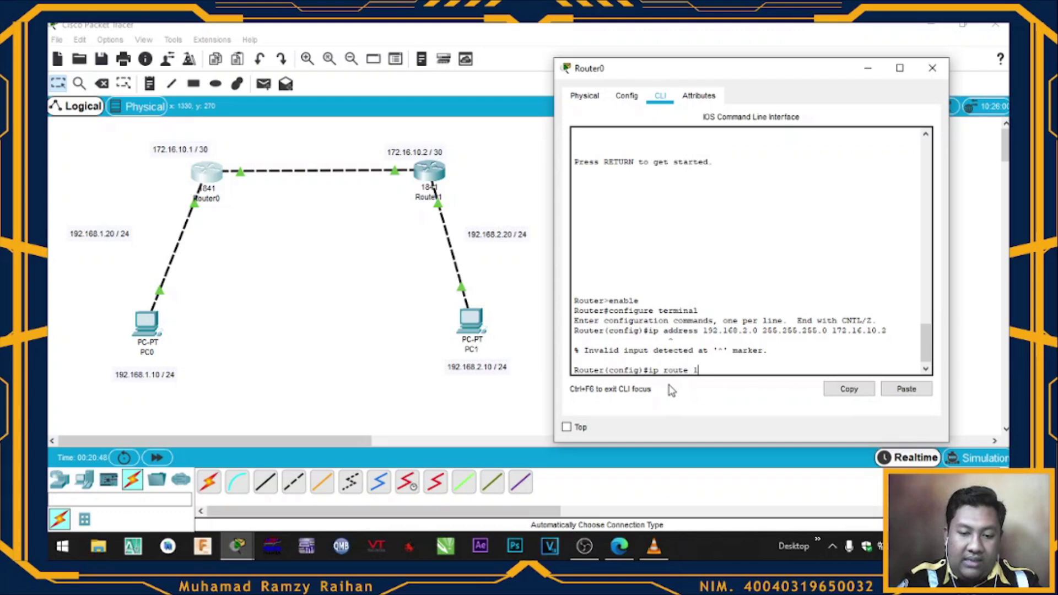
type("92.168")
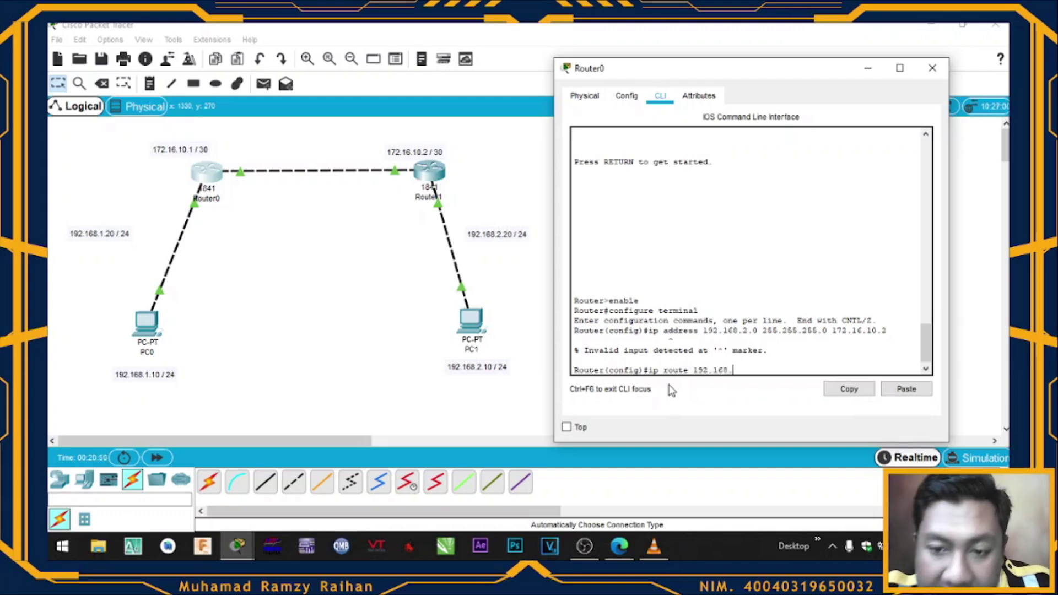
type(".2.0")
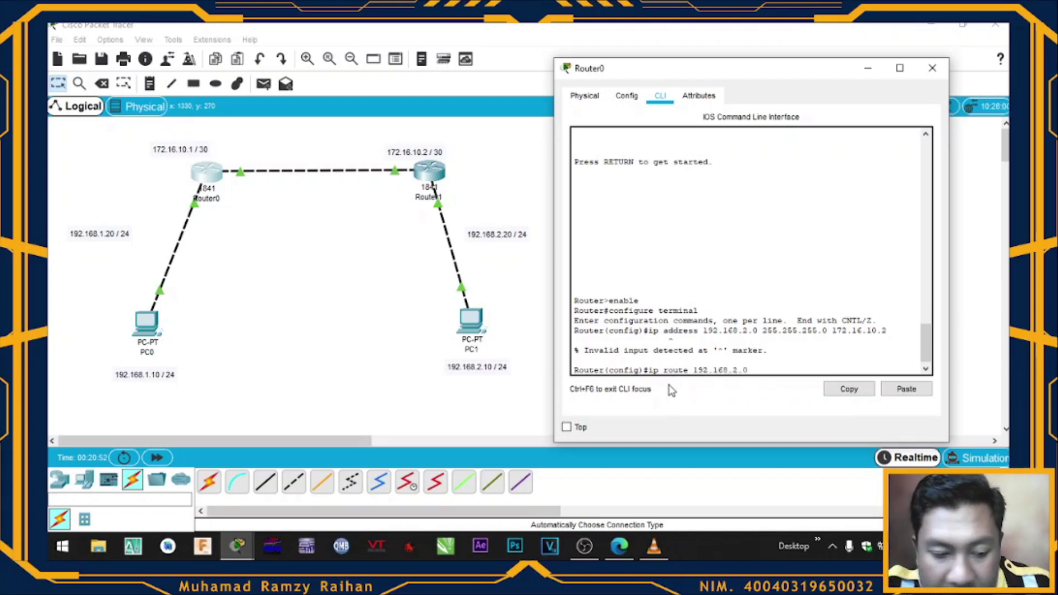
type(" 255.255.255")
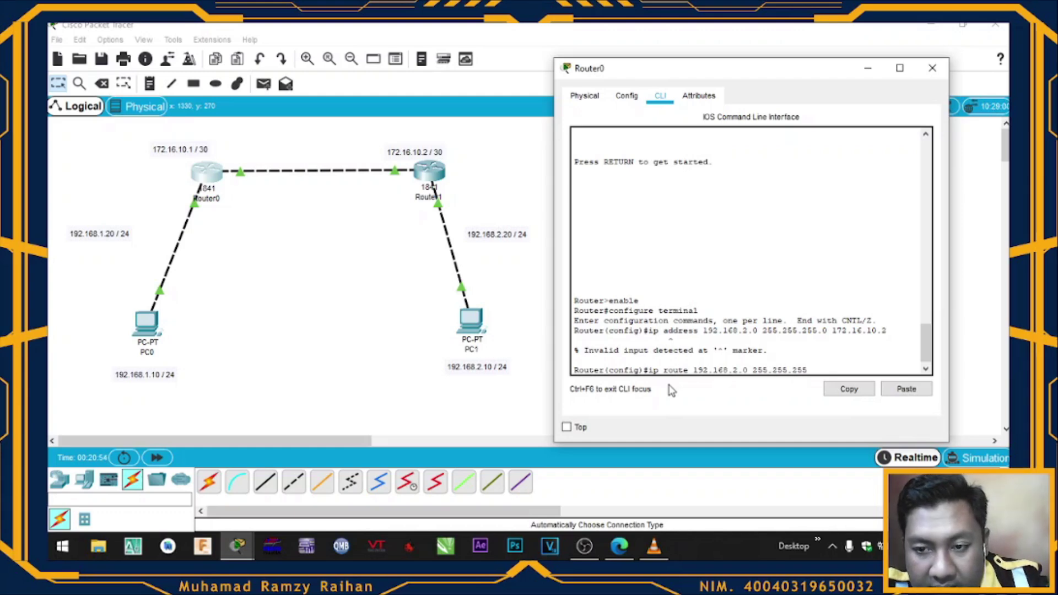
type(".0 172")
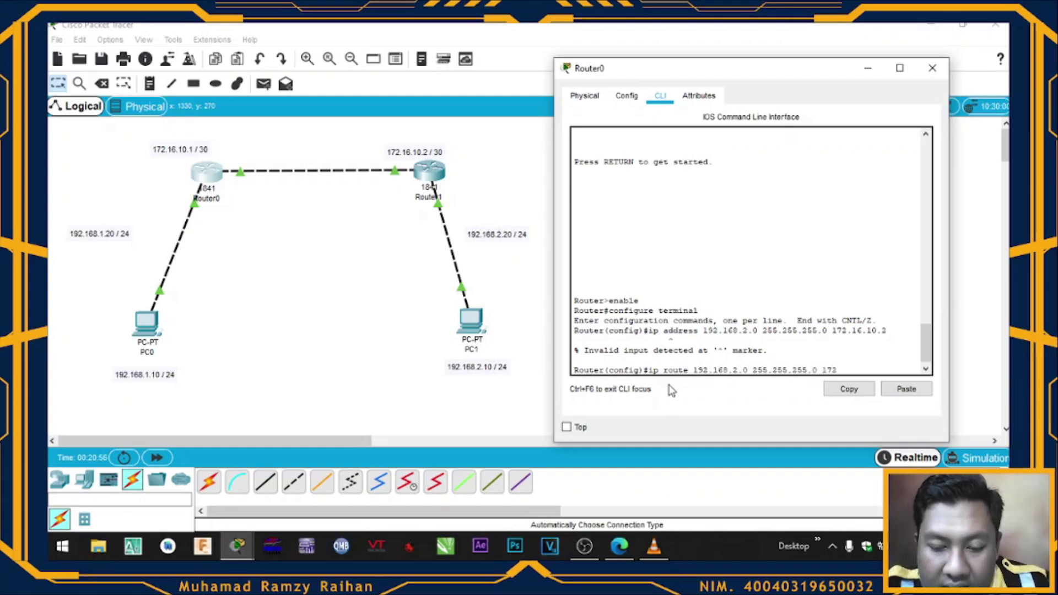
type(".16.10.2")
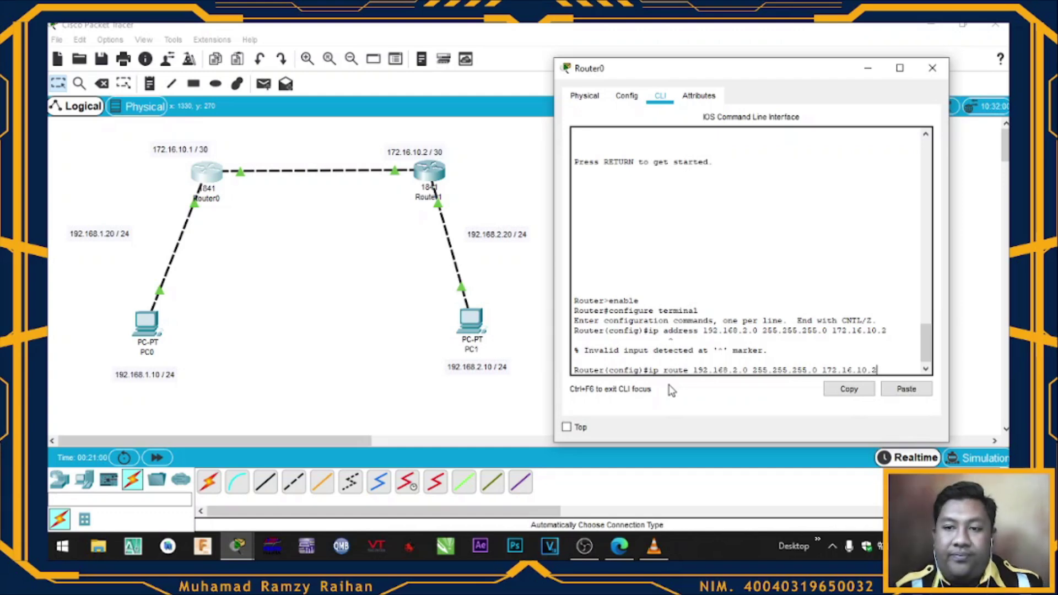
key("Return")
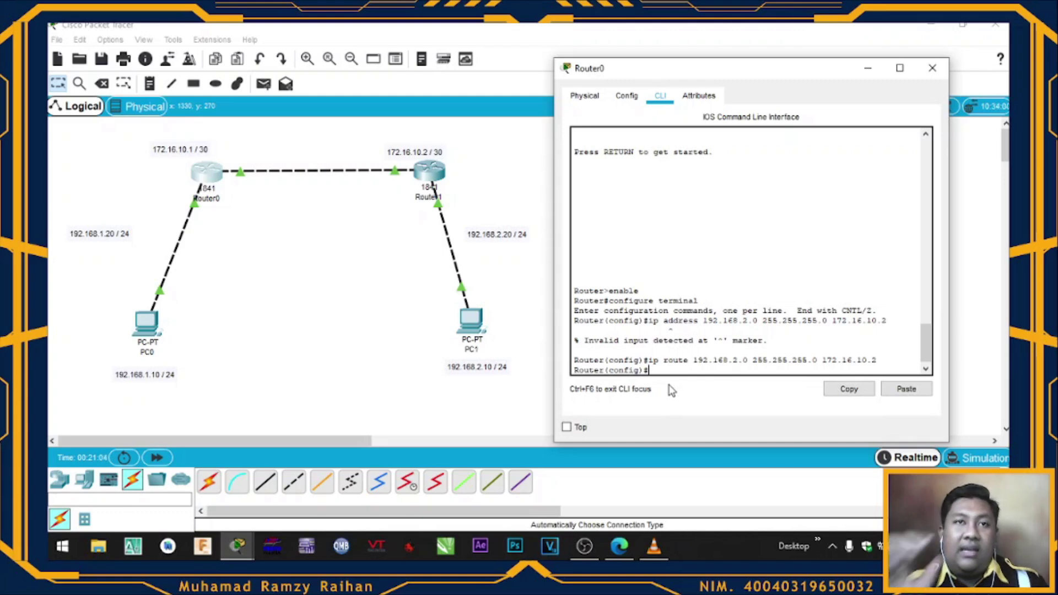
Exit Router0's global configuration mode and close the router's window
type("e")
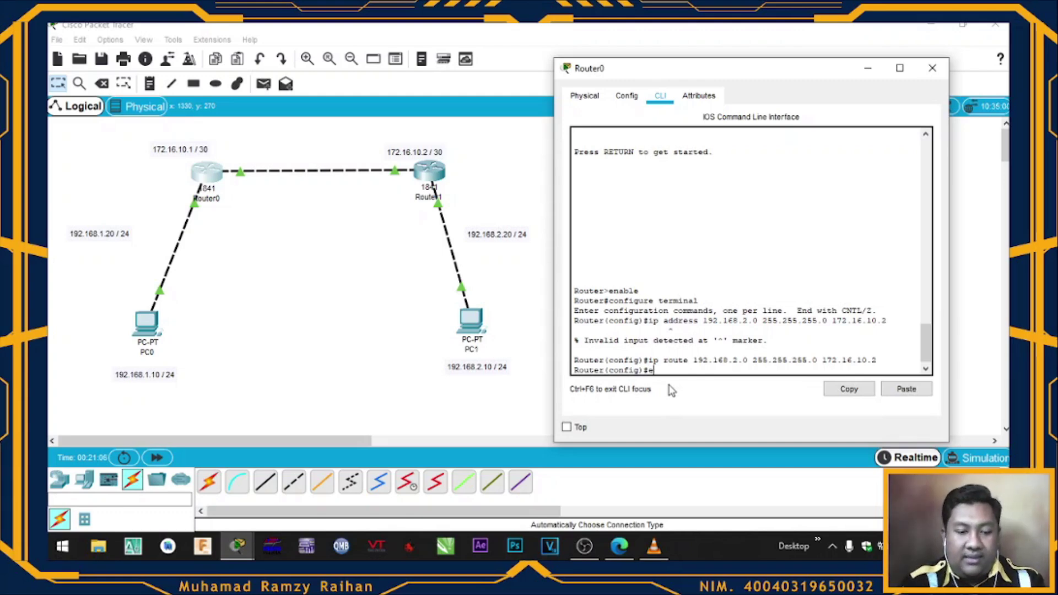
type("xit")
key("Return")
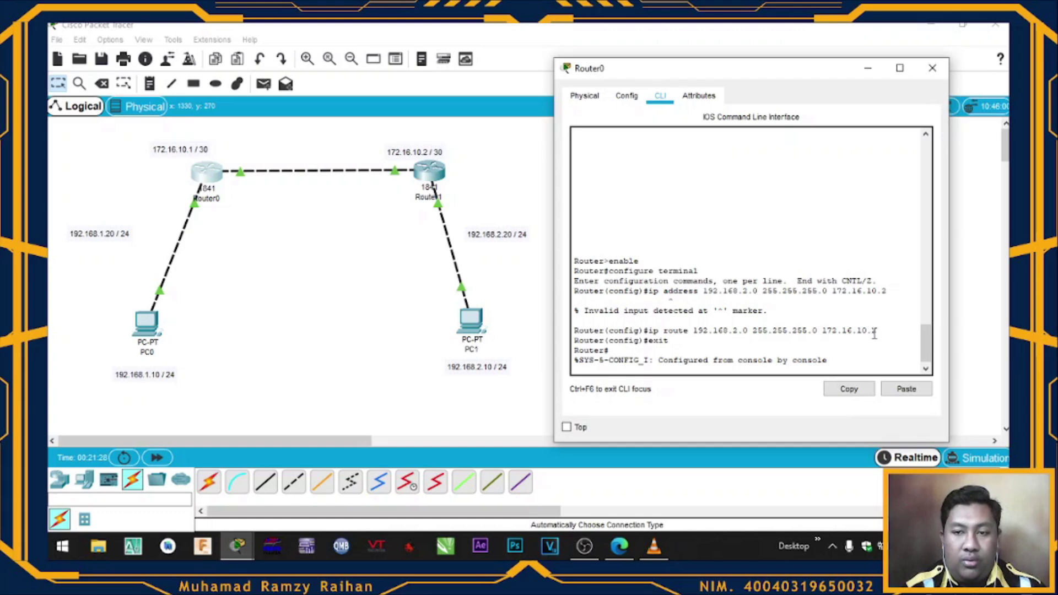
left_click(930, 67)
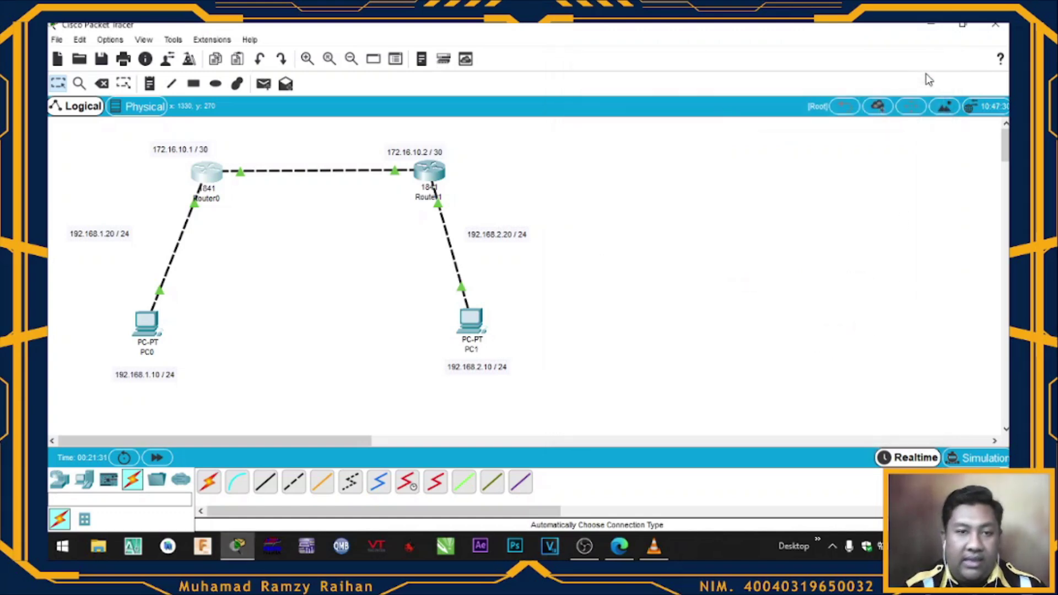
Open Router1's CLI clear of the topology, log out with exit and start a new console session
left_click(428, 168)
left_click_drag(490, 86, 738, 91)
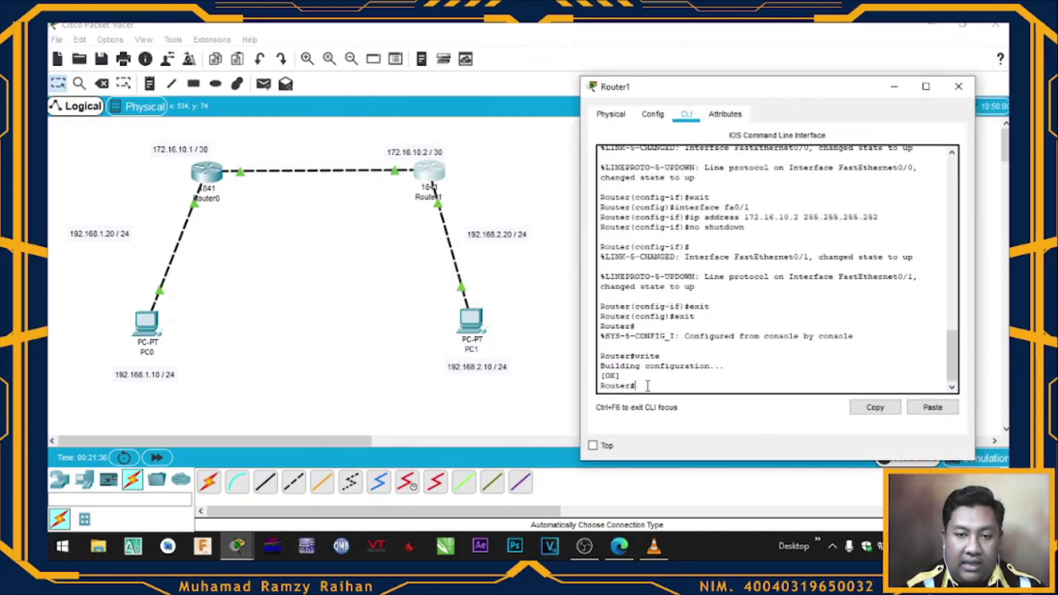
type("exit")
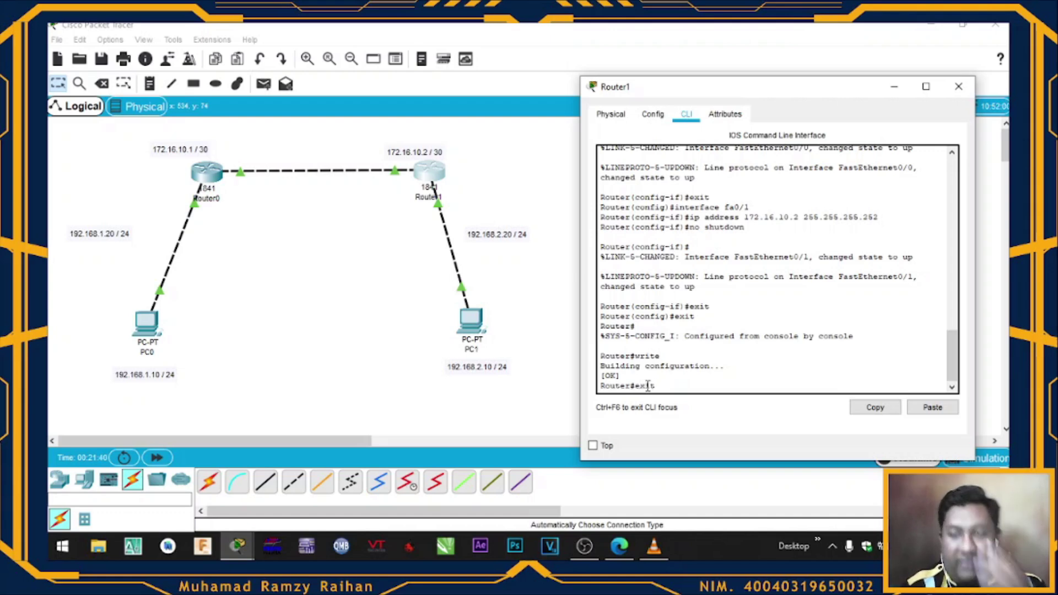
key("Return")
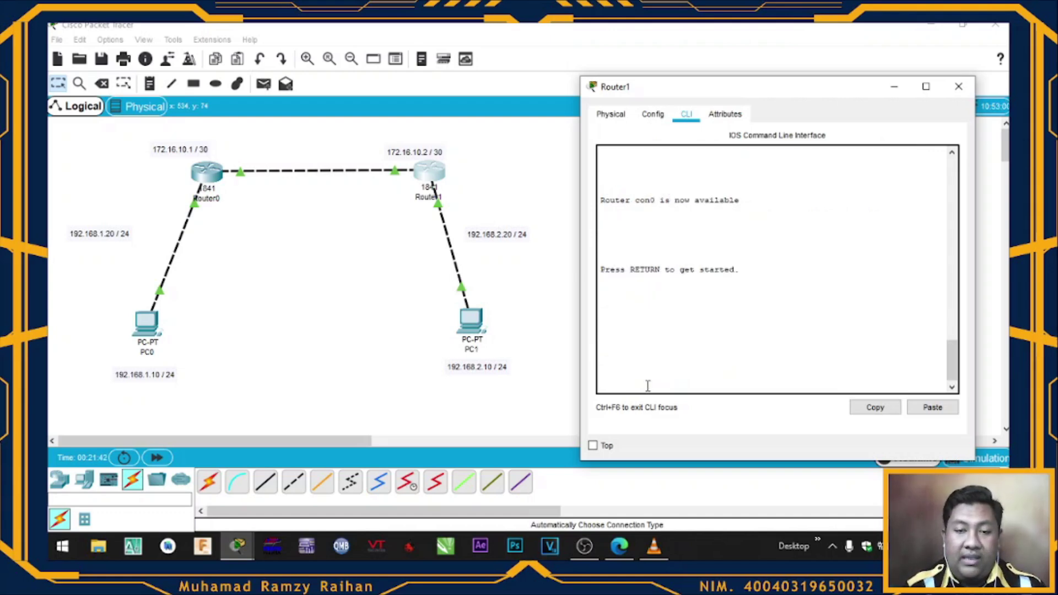
key("Return")
Enter privileged mode on Router1 with enable and keep its command line ready for input
type("ena")
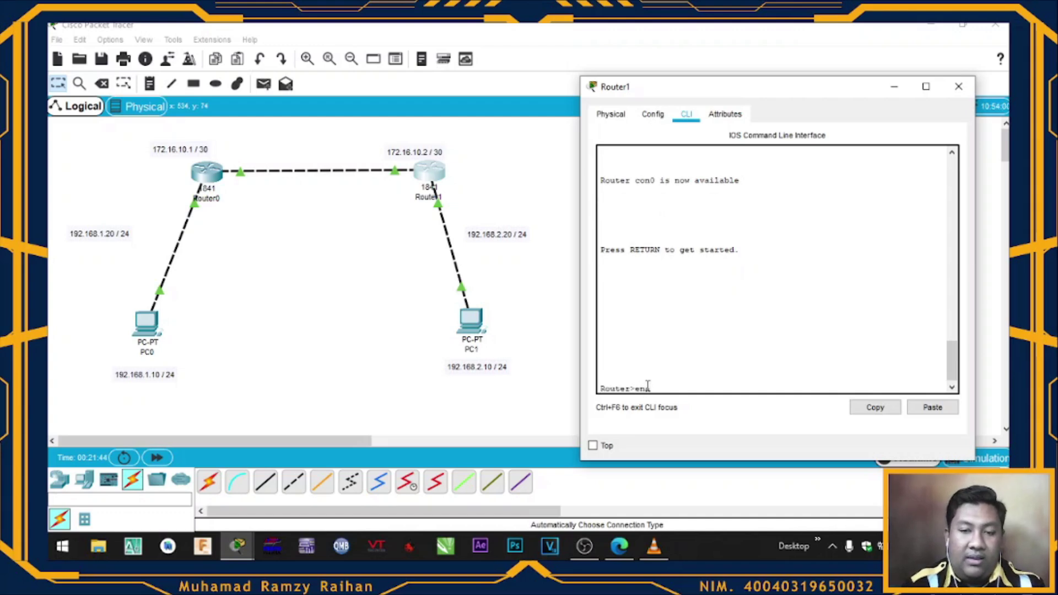
type("ble")
key("Return")
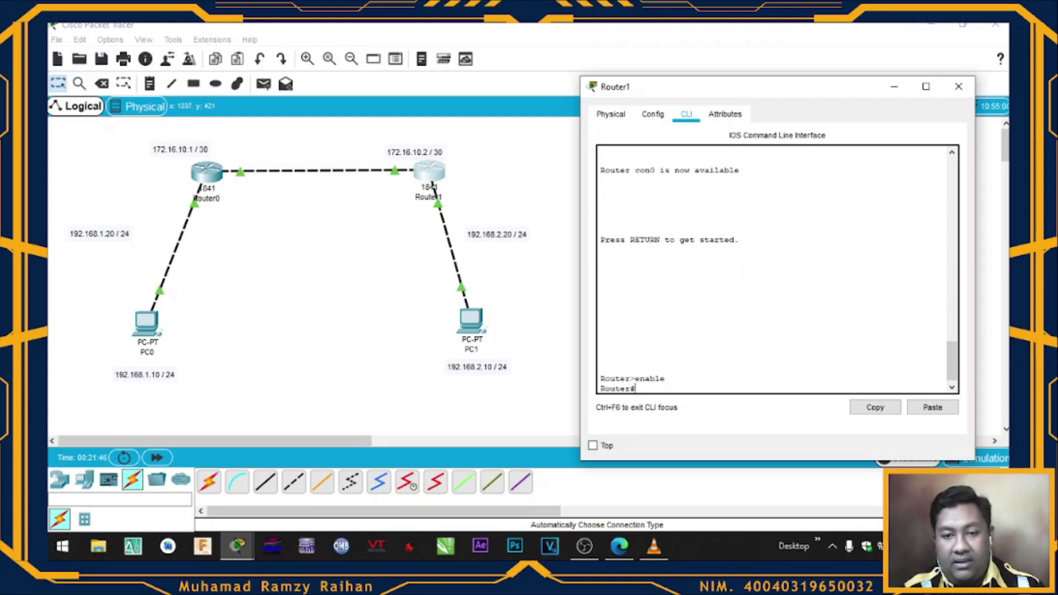
key("alt+Tab")
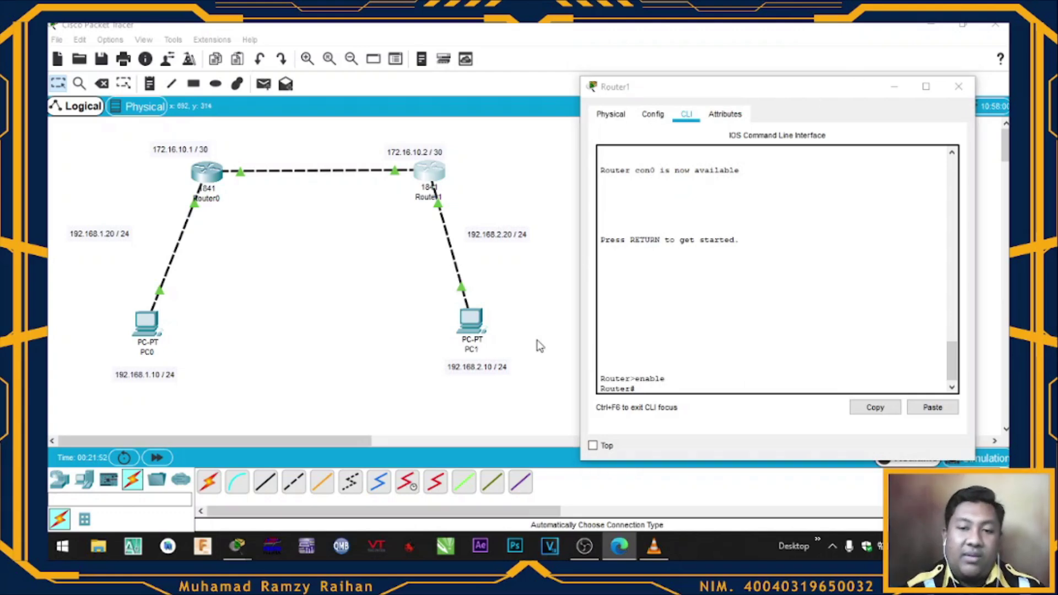
left_click(647, 389)
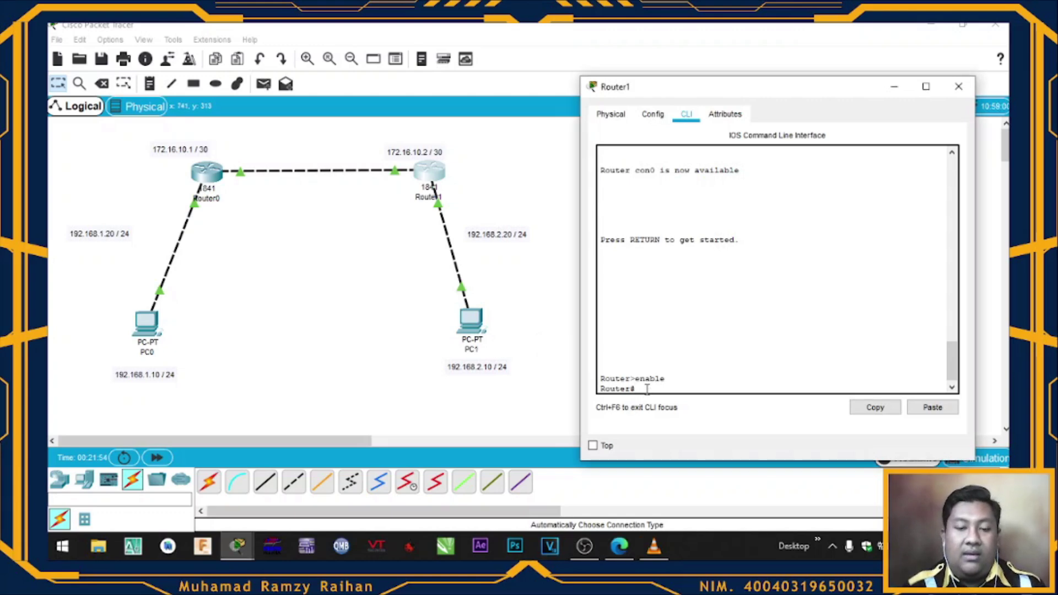
Enter global configuration mode on Router1 with configure terminal
type("configure")
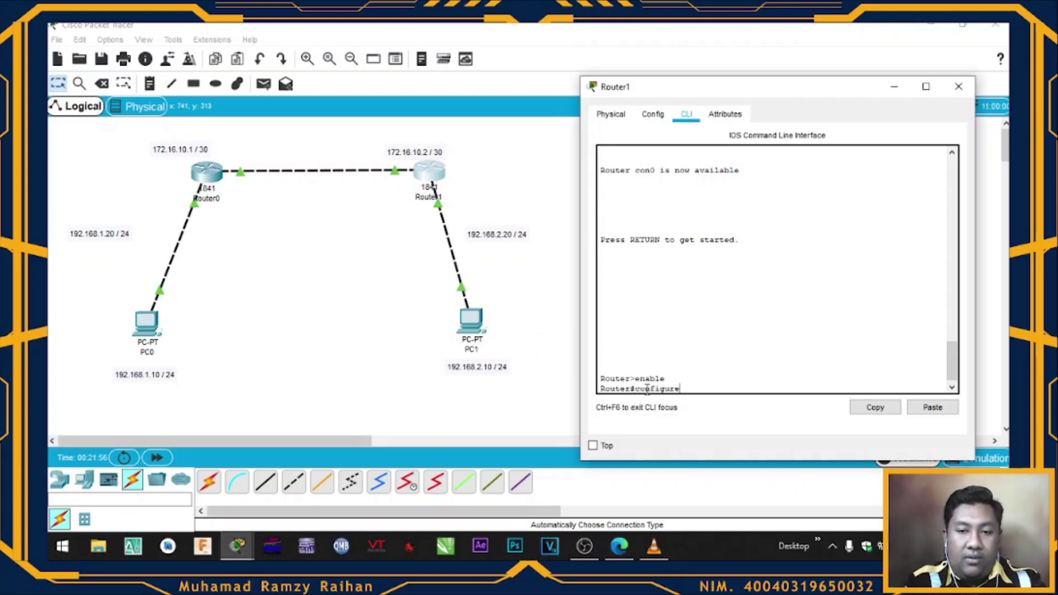
type(" terminal")
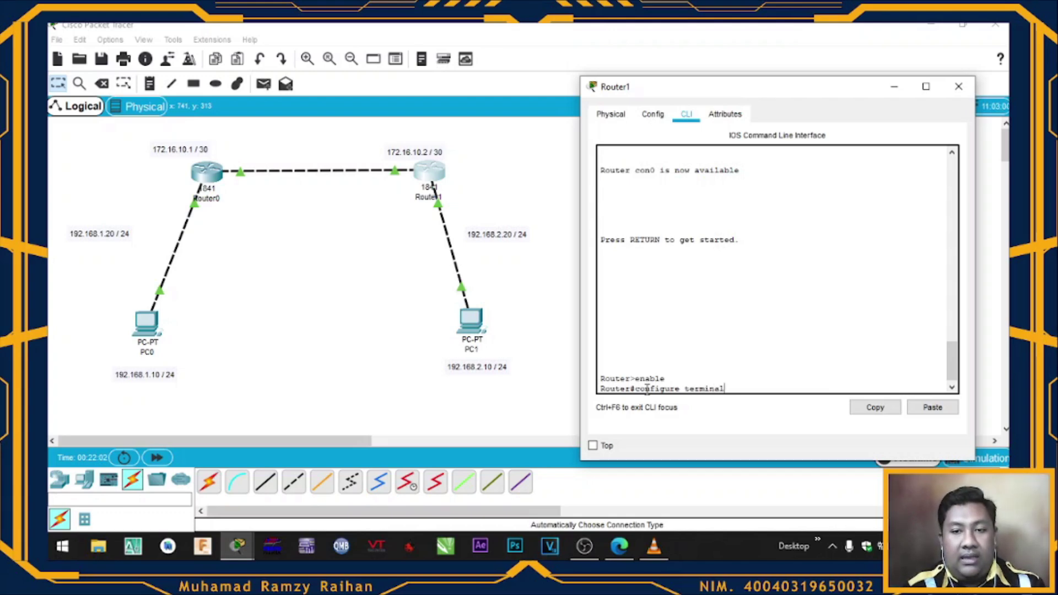
key("Return")
Add a static route on Router1 with ip route 192.168.1.0 255.255.255.0 172.16.10.1
type("ip route")
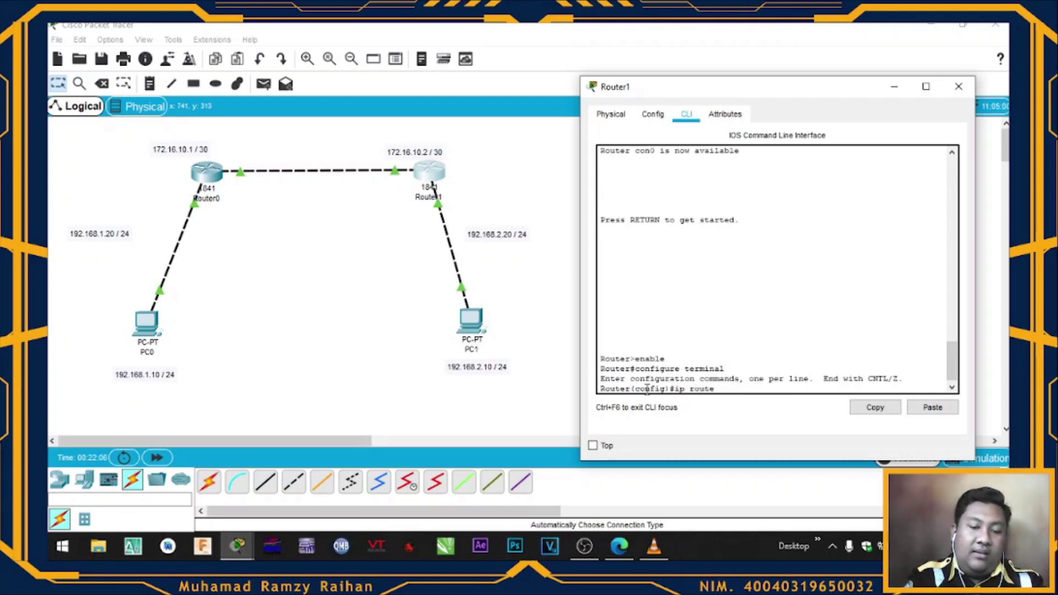
type(" 152.168.1.")
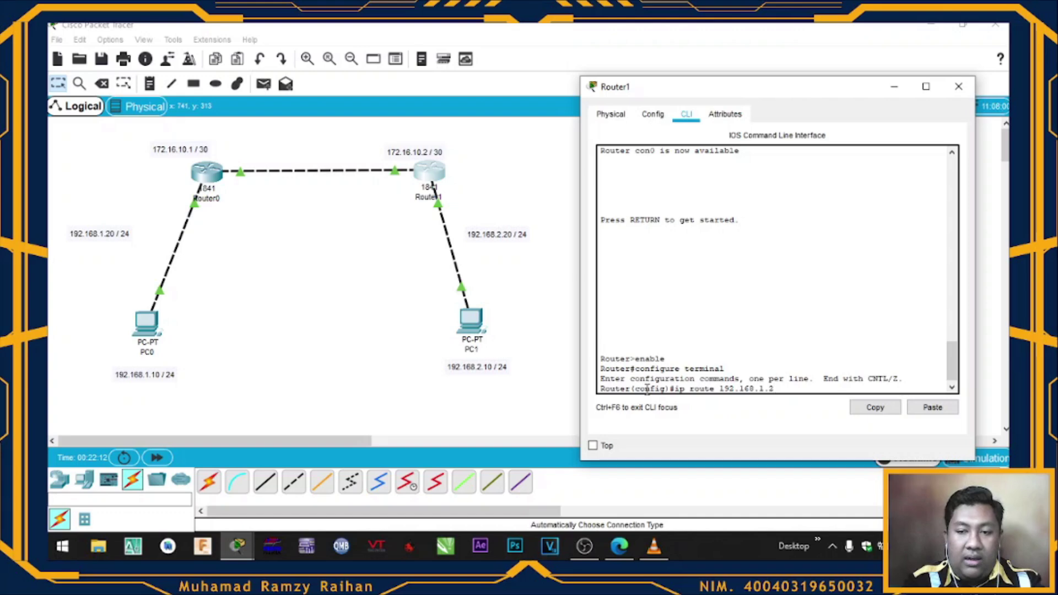
type("0")
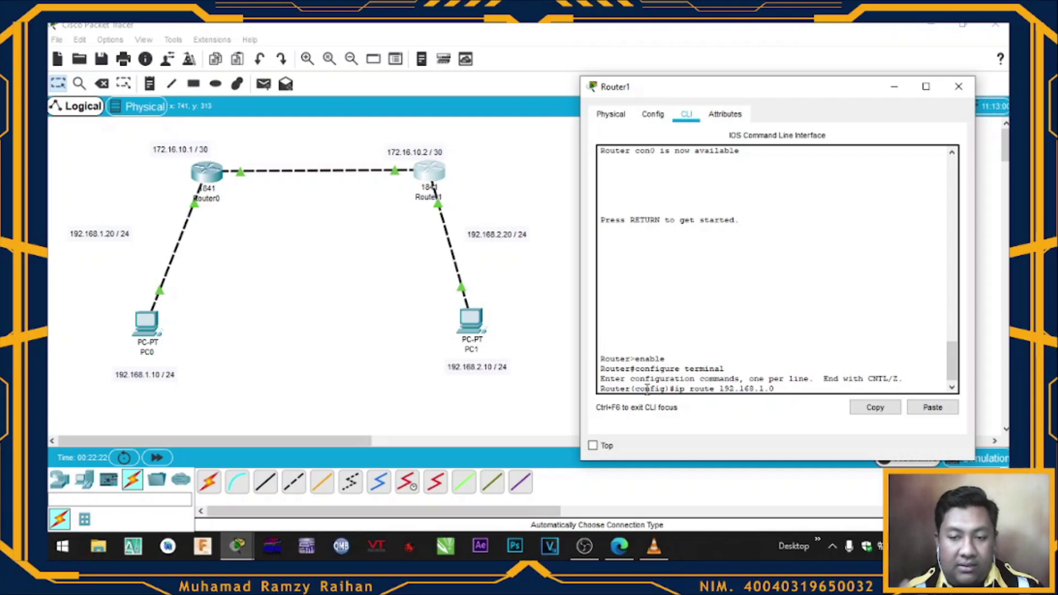
type("25")
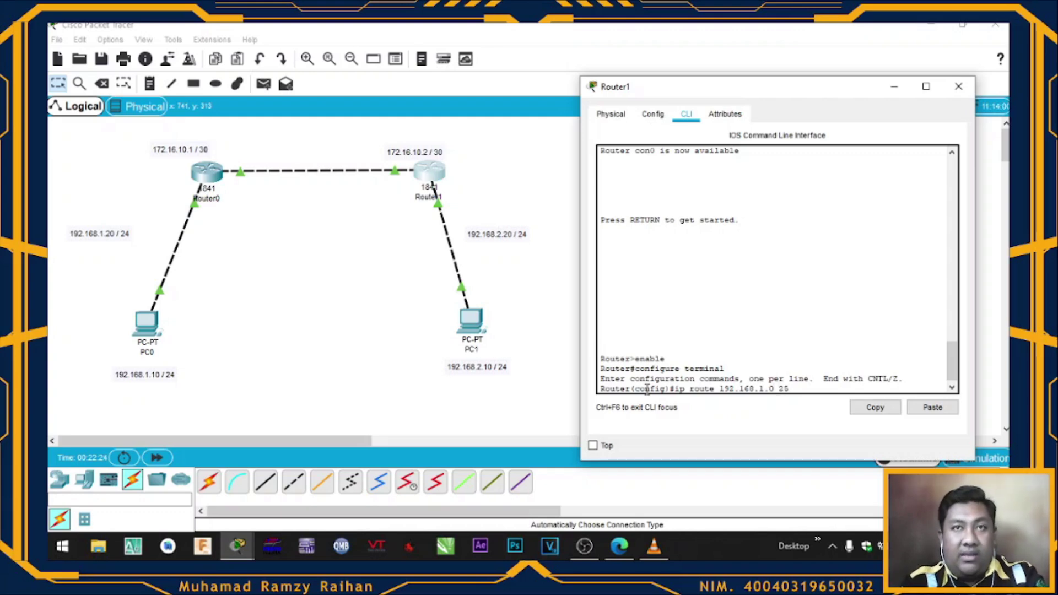
type("5.255.255.0")
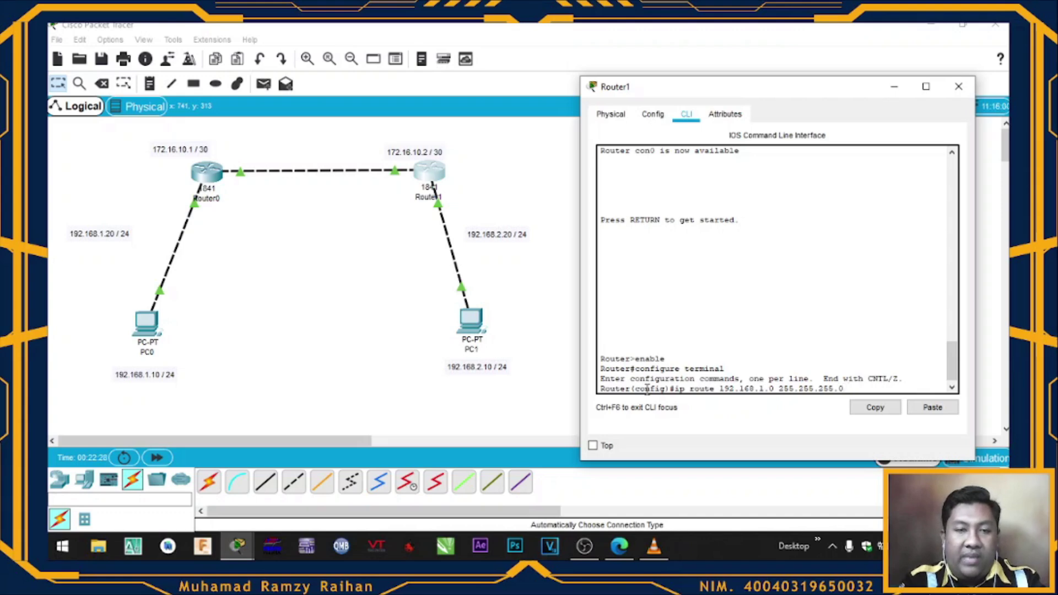
type(" 1")
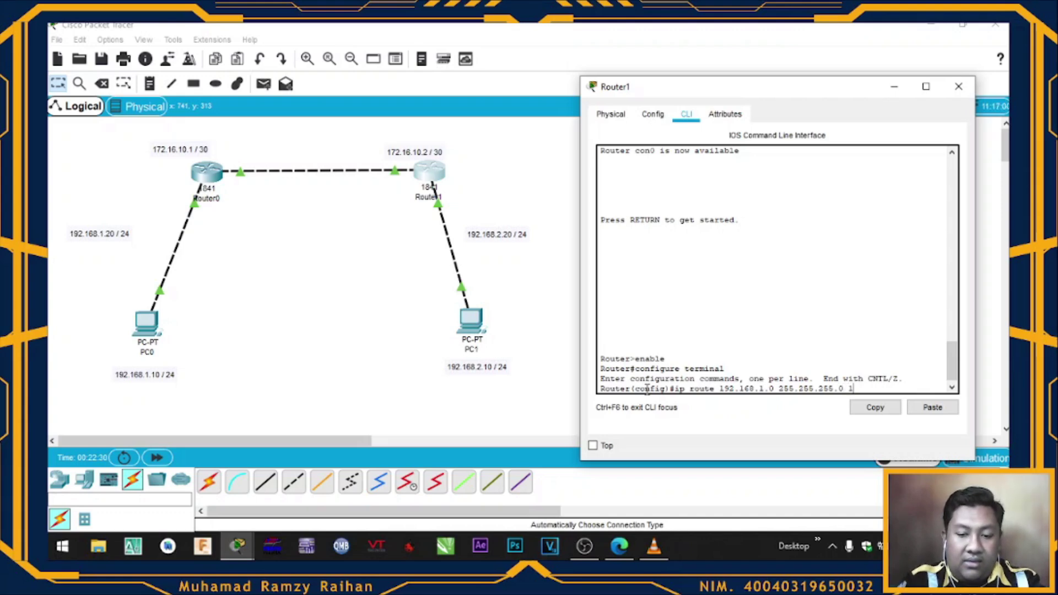
type("72.1")
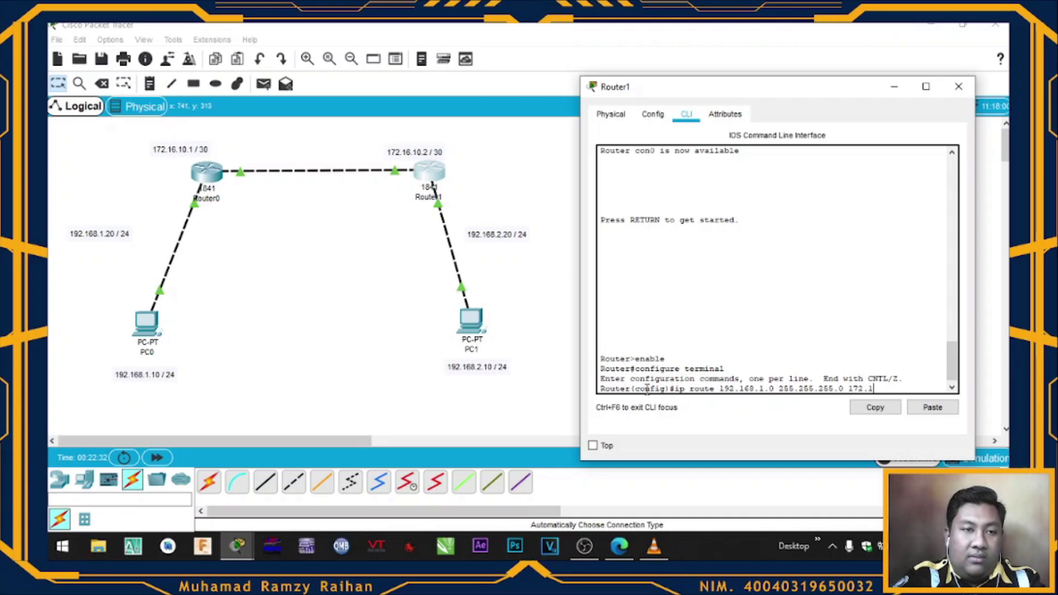
type("6.1")
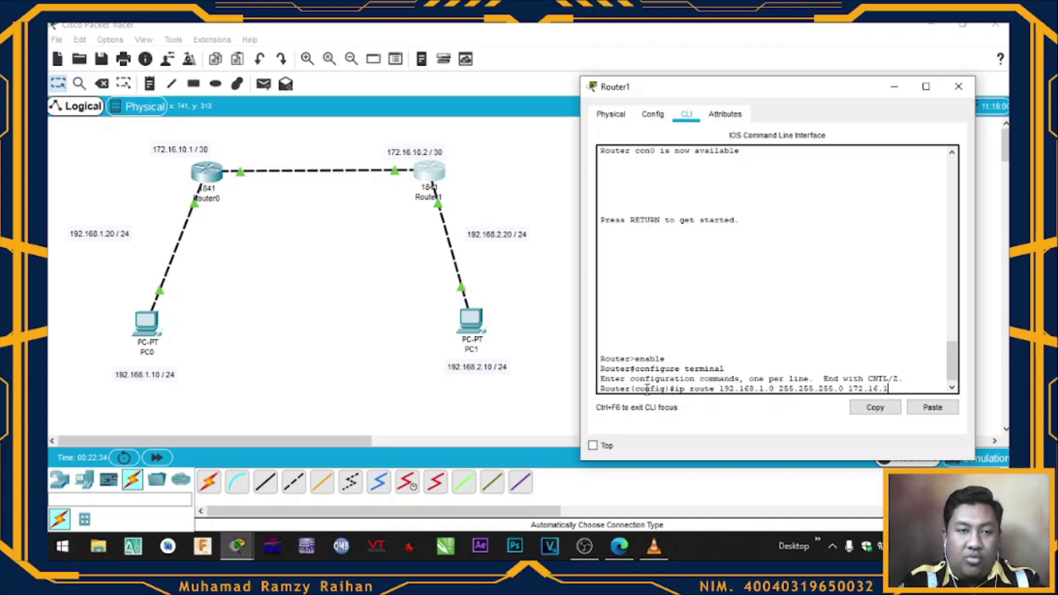
type("0.1")
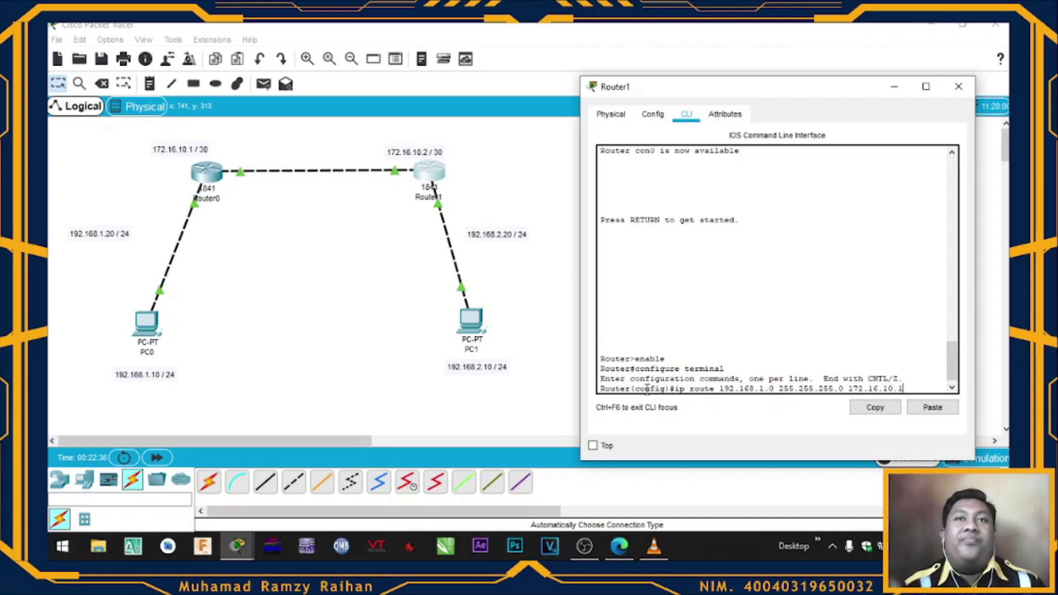
key("Return")
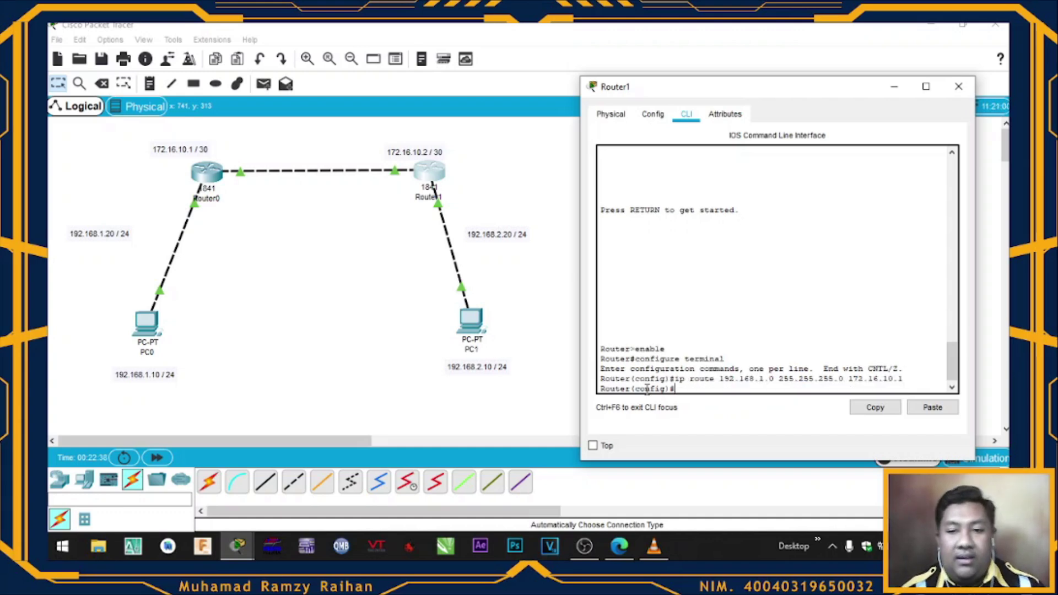
Exit Router1's global configuration mode and close the router's window
type("e")
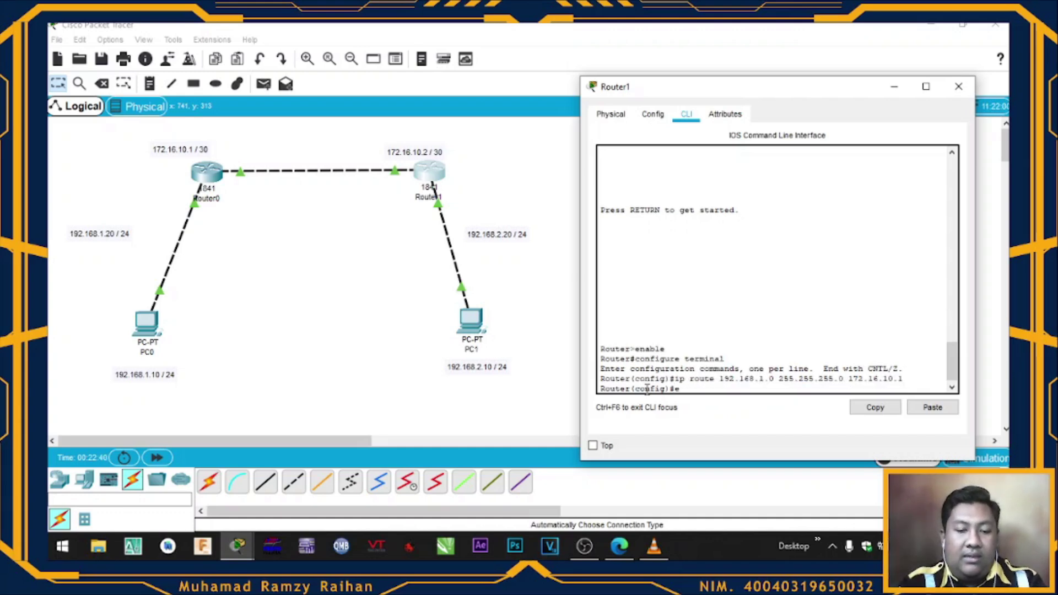
type("xit")
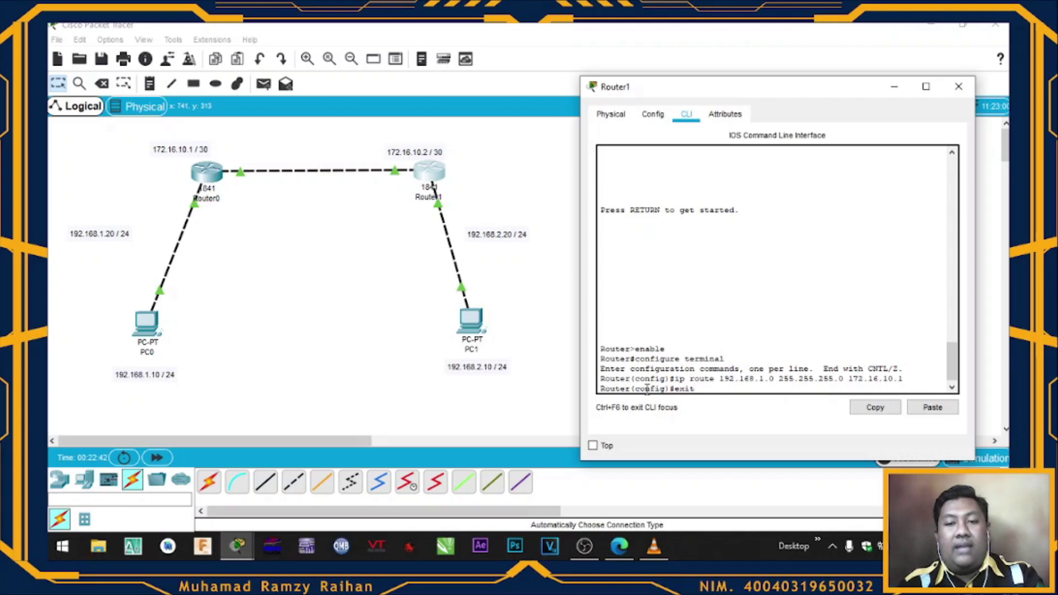
key("Return")
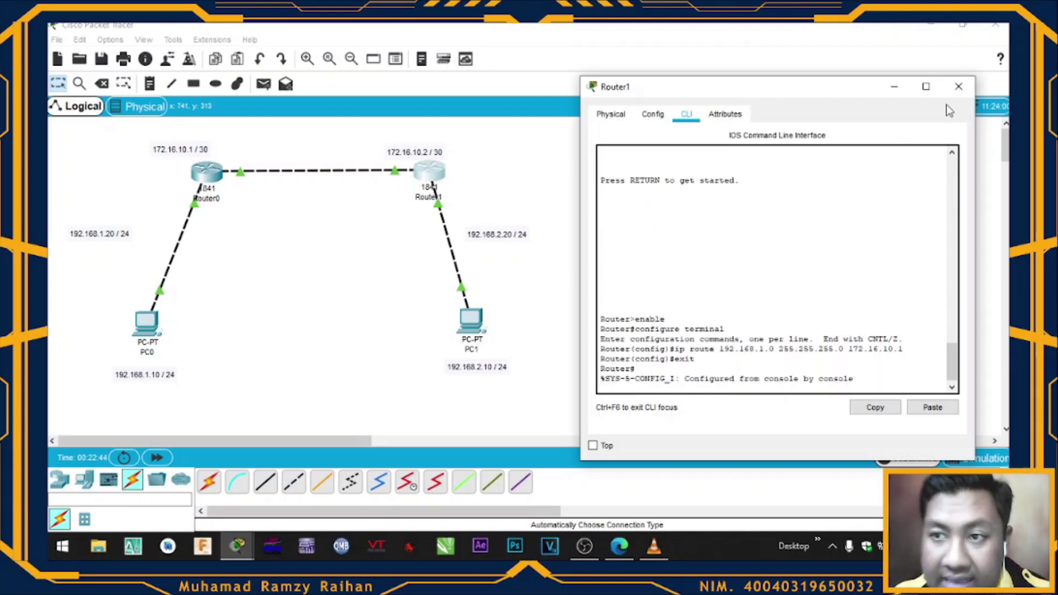
left_click(957, 88)
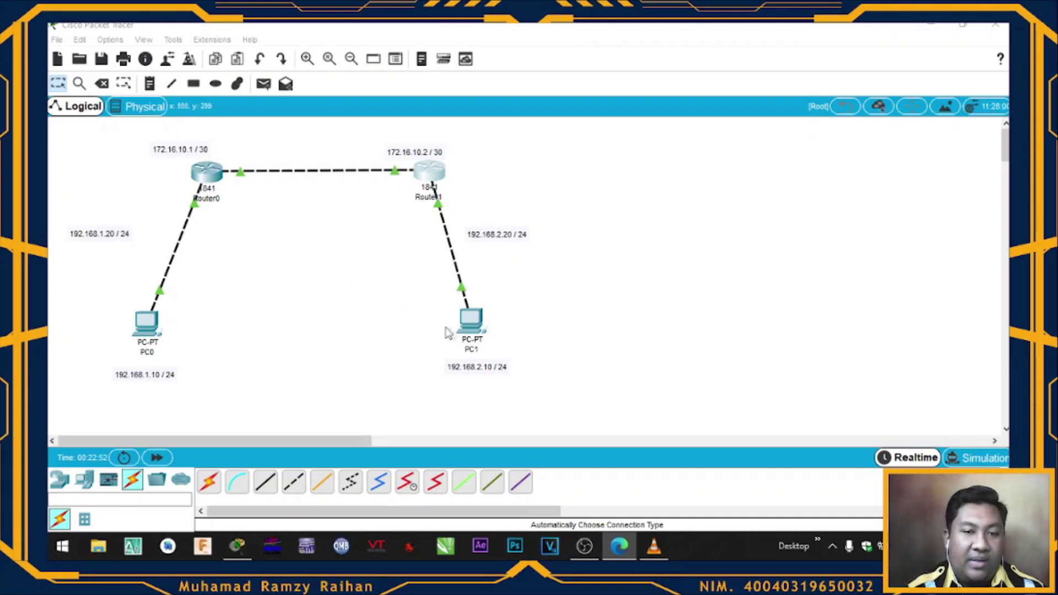
Open PC1's Command Prompt clear of the topology and ping PC0 at 192.168.1.10
left_click(461, 324)
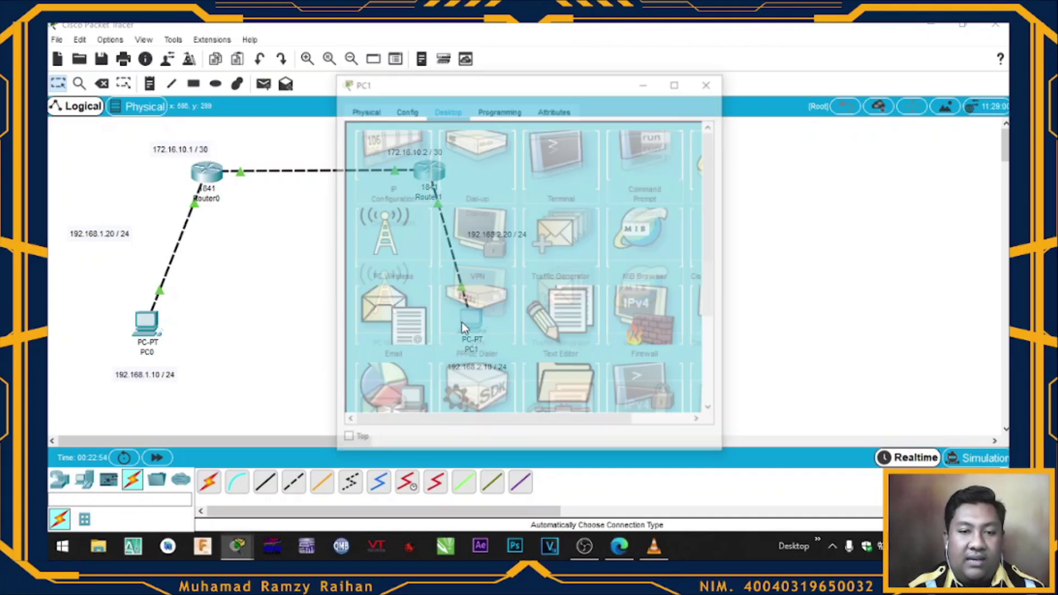
left_click(610, 156)
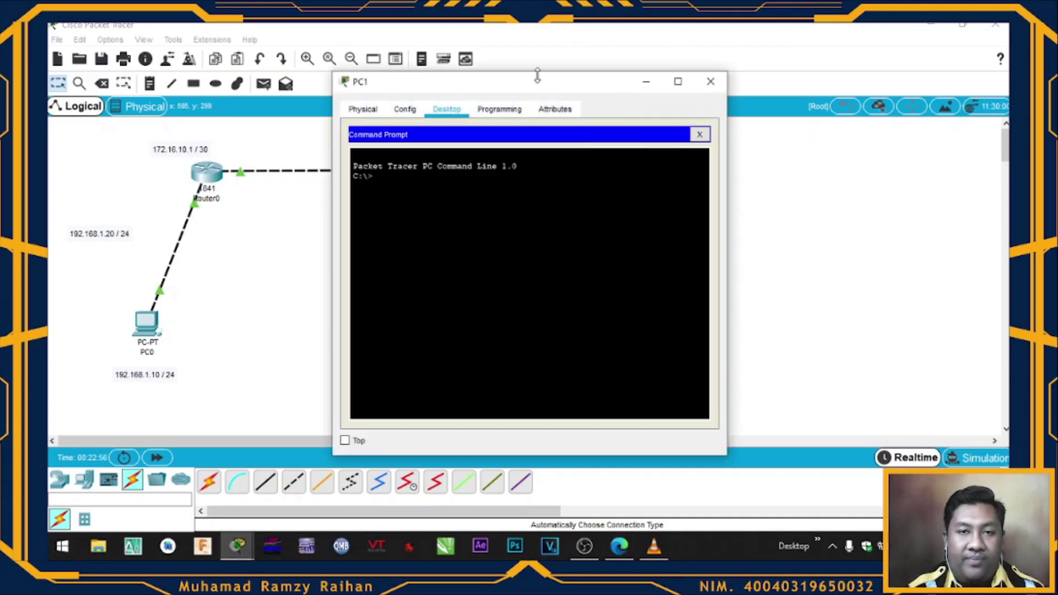
left_click_drag(532, 91, 746, 84)
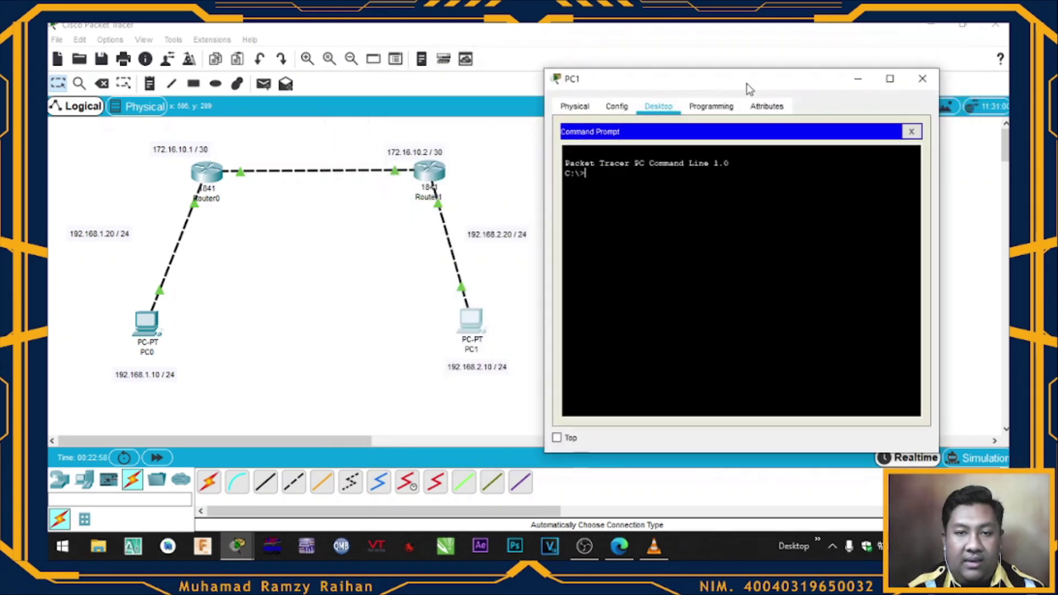
type("ping")
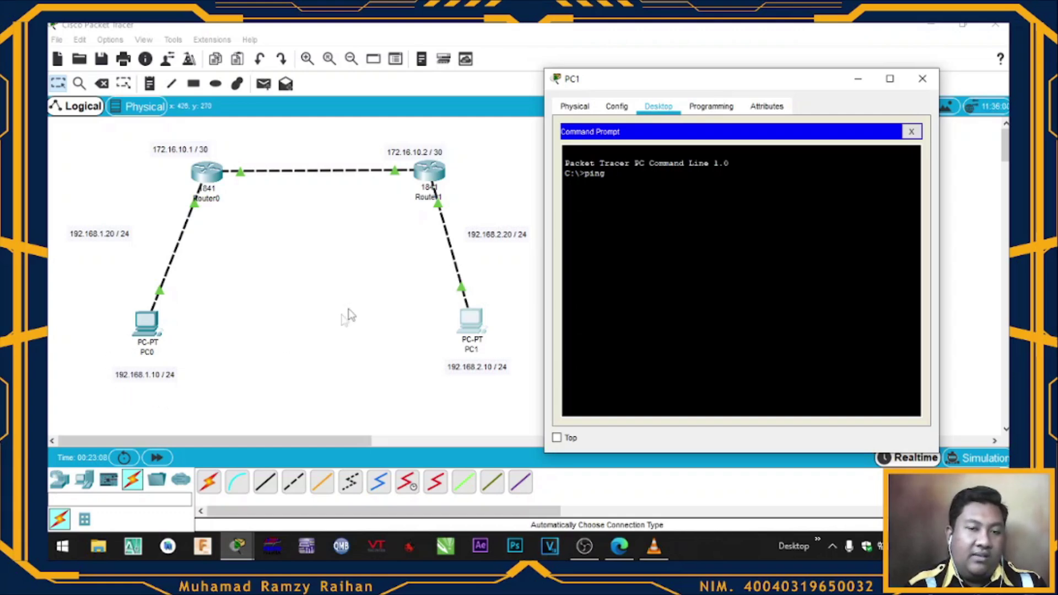
type("192.1")
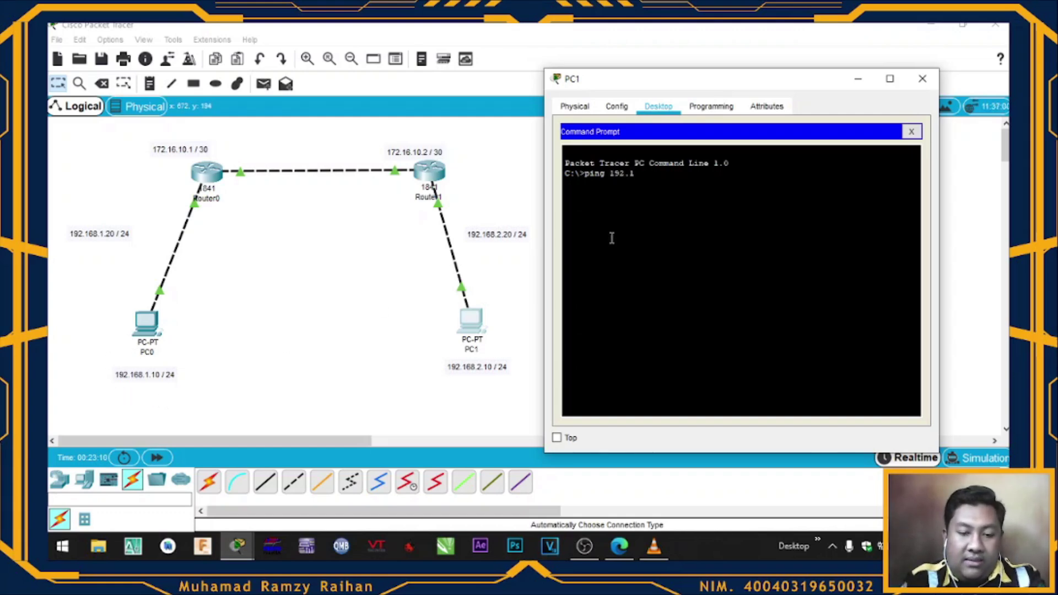
type("68.1.10")
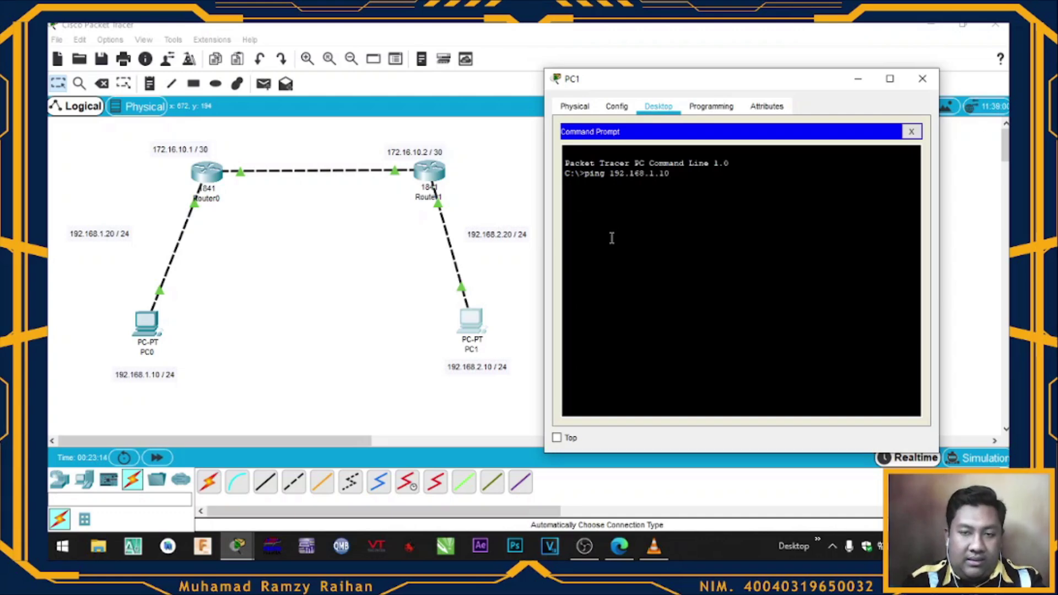
key("Return")
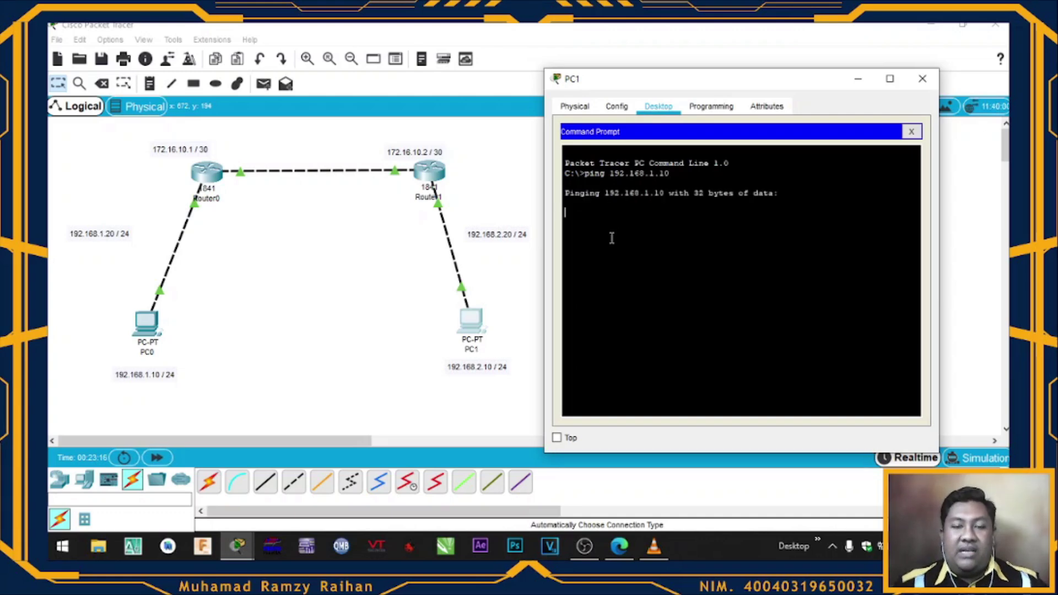